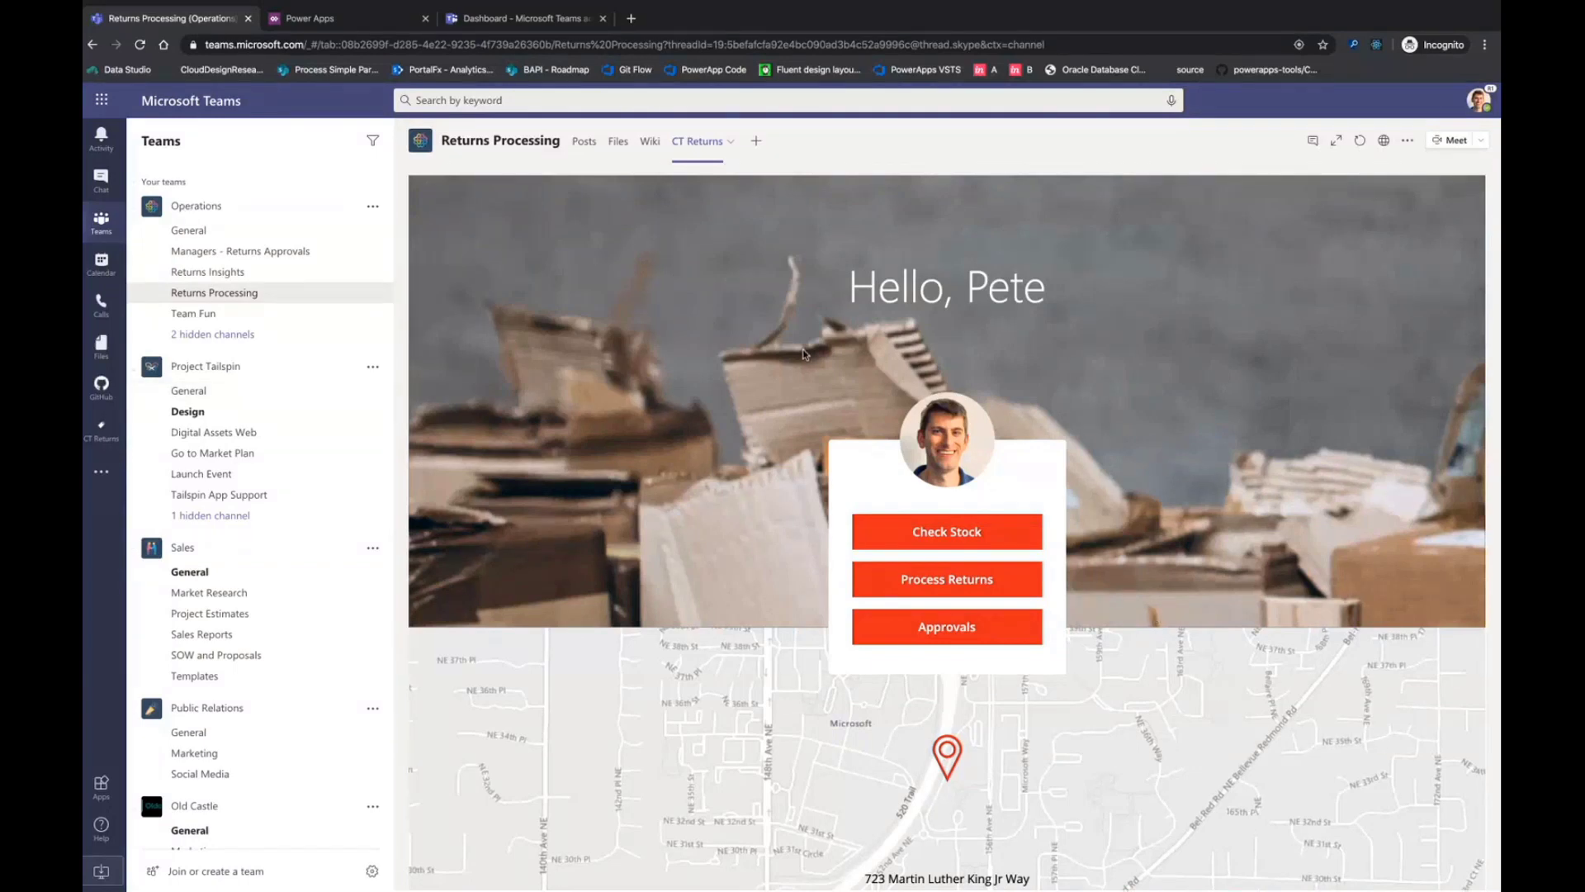
# Read the posts in the Returns Processing channel about the new returns app and go back to the channel's CT Returns app.
pyautogui.click(584, 142)
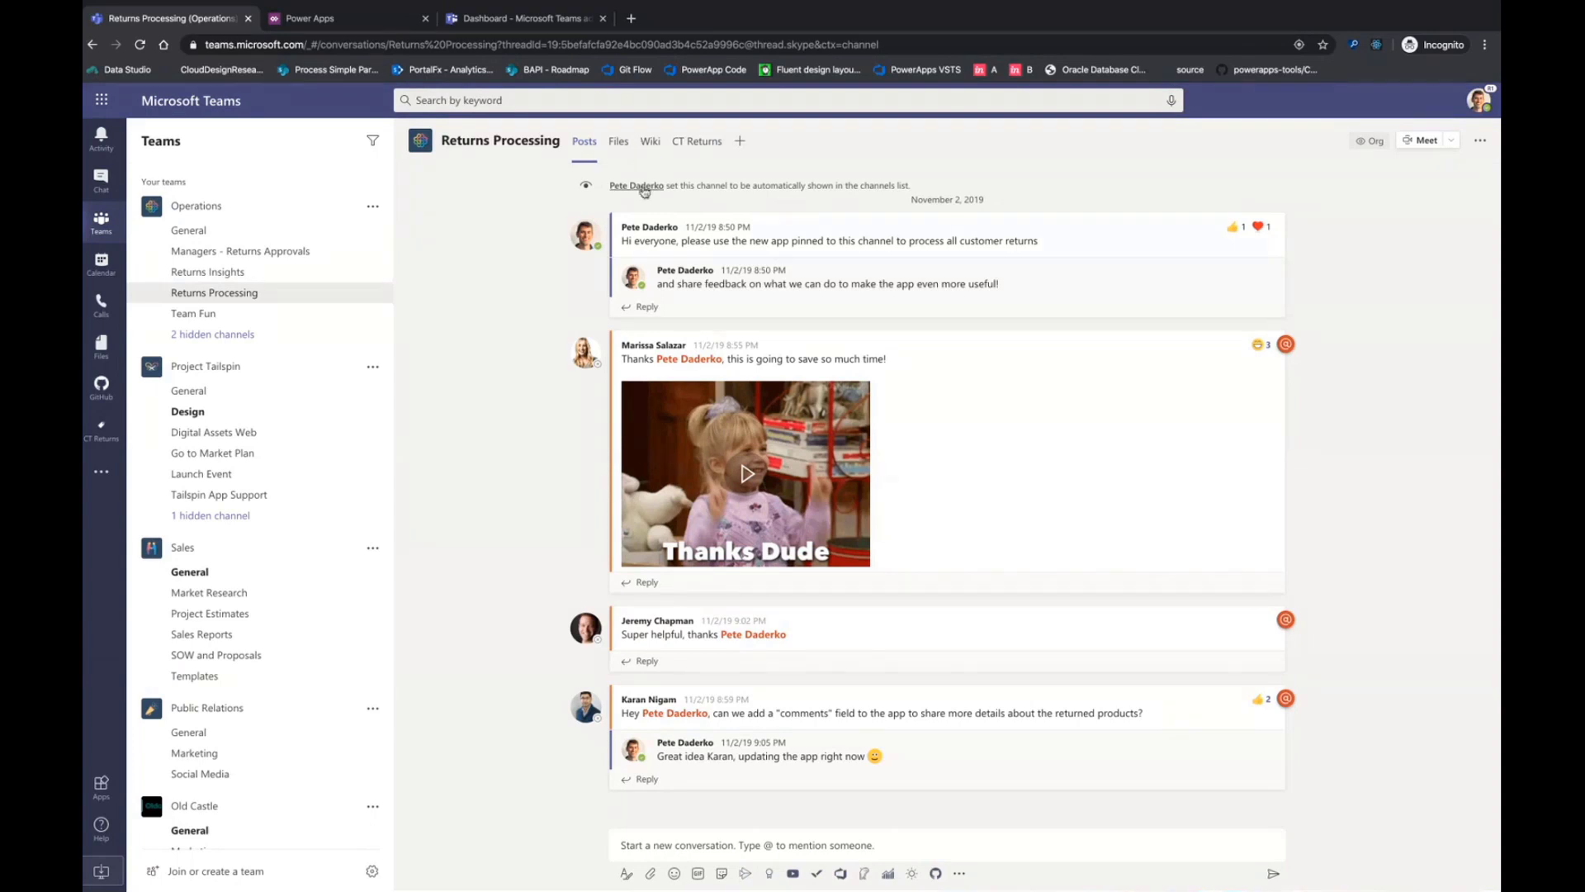
pyautogui.moveTo(756, 235)
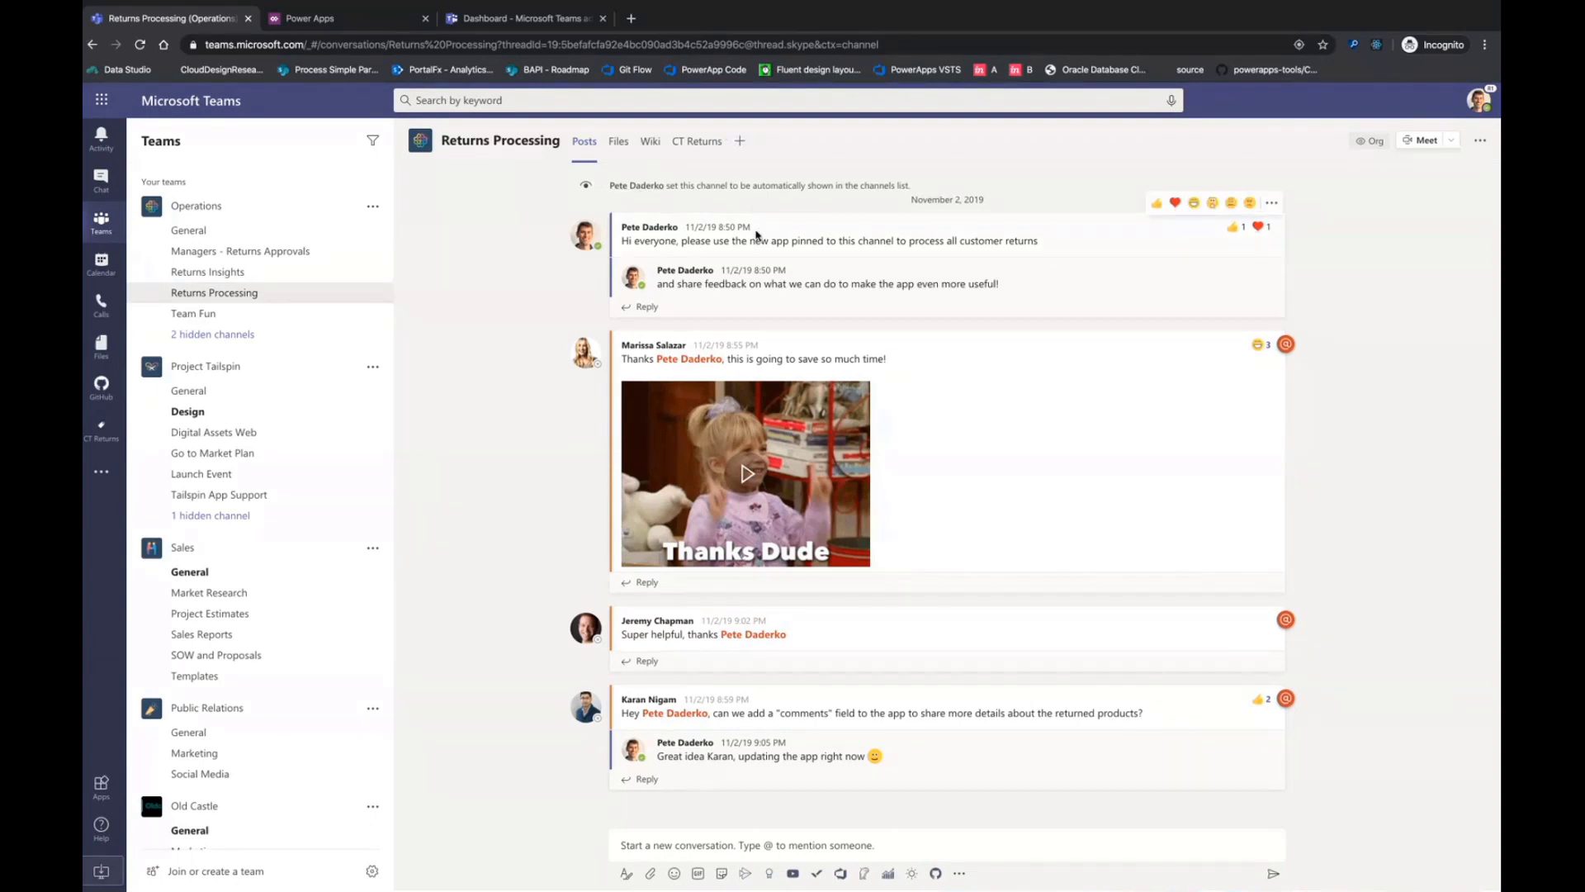
pyautogui.click(697, 147)
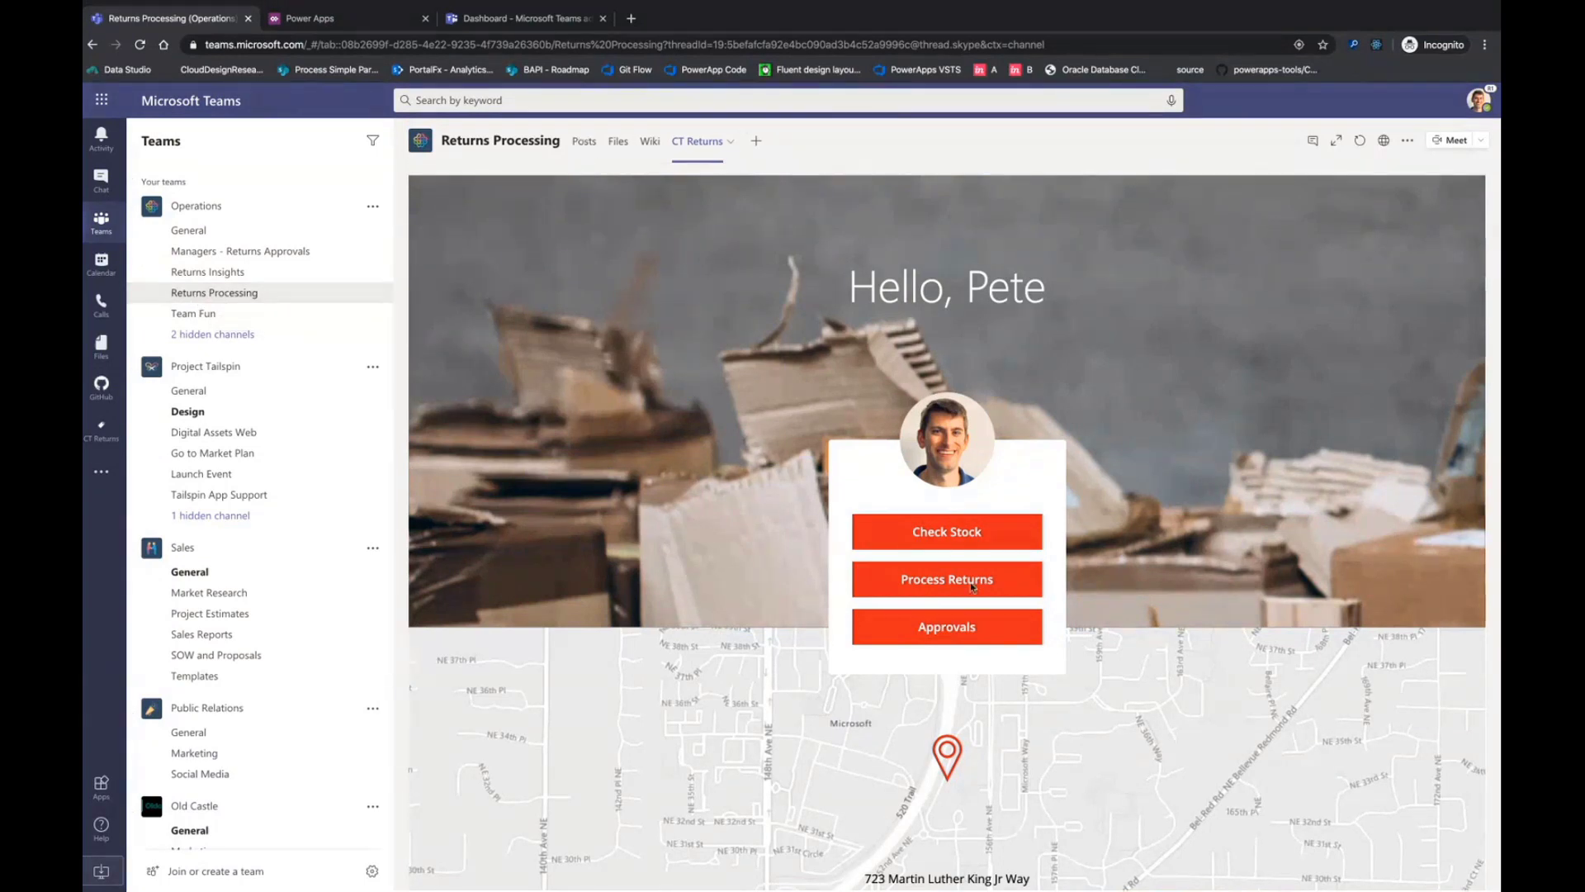
# Start processing a return and run object detection on the Drone.png image.
pyautogui.click(946, 591)
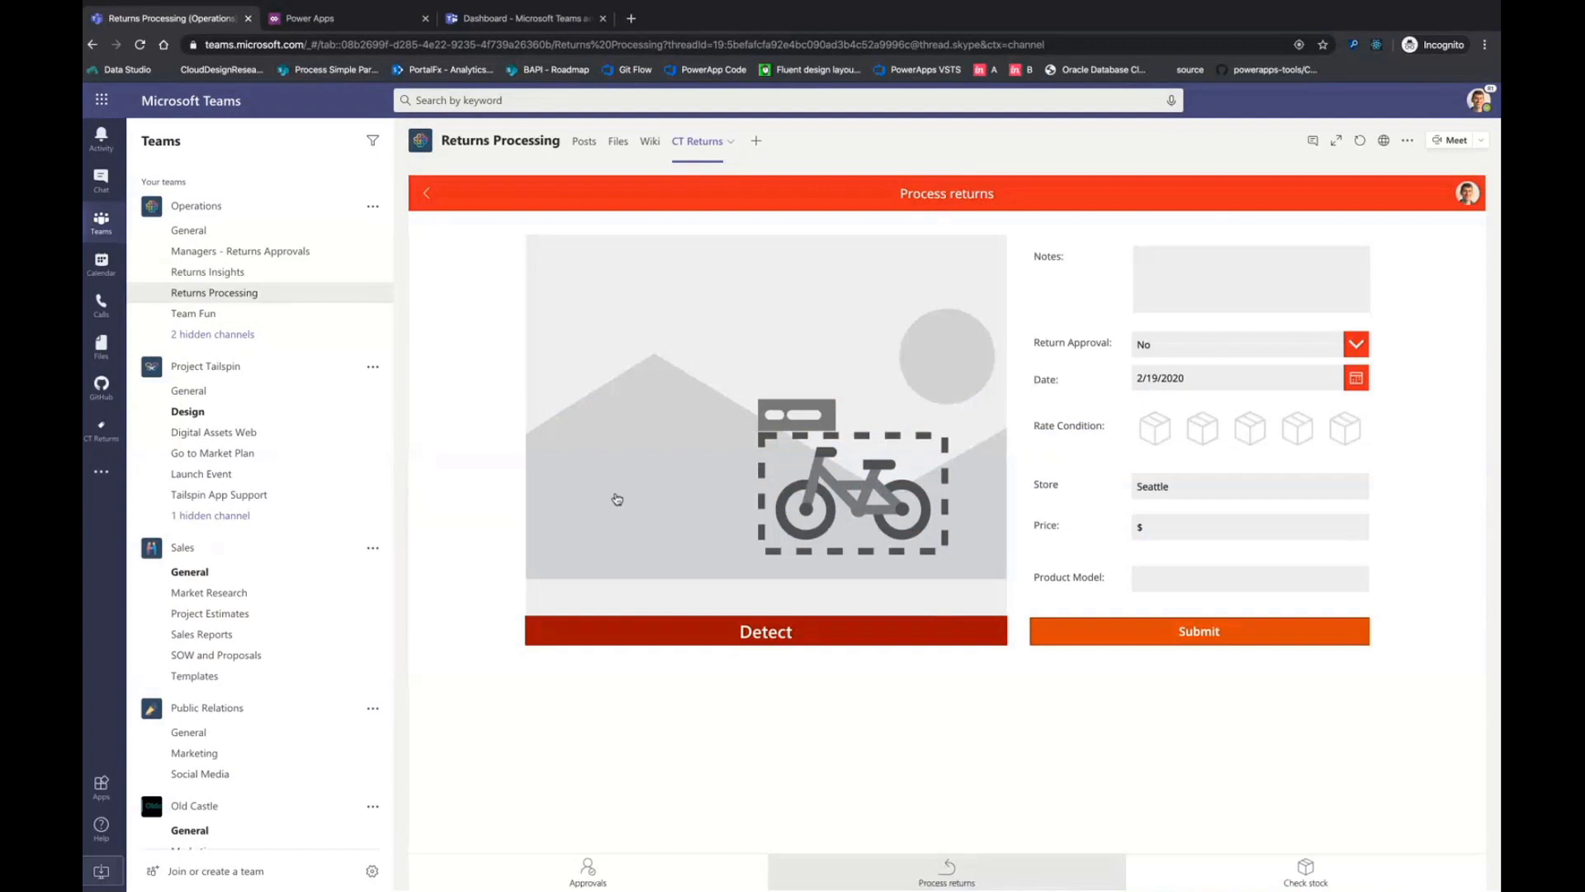
pyautogui.click(809, 505)
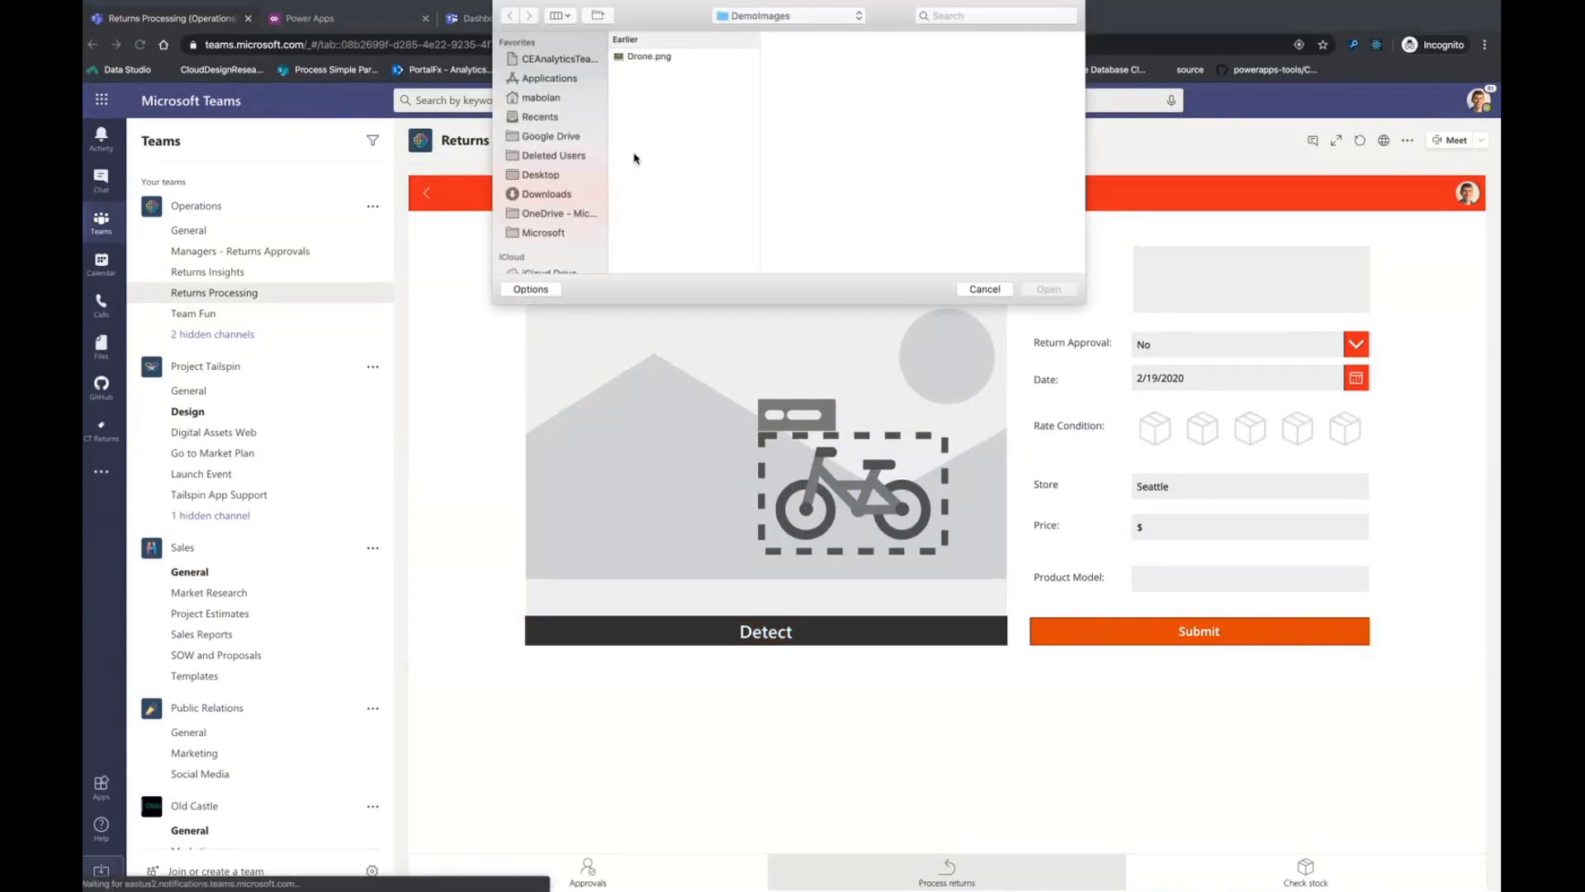
pyautogui.doubleClick(660, 56)
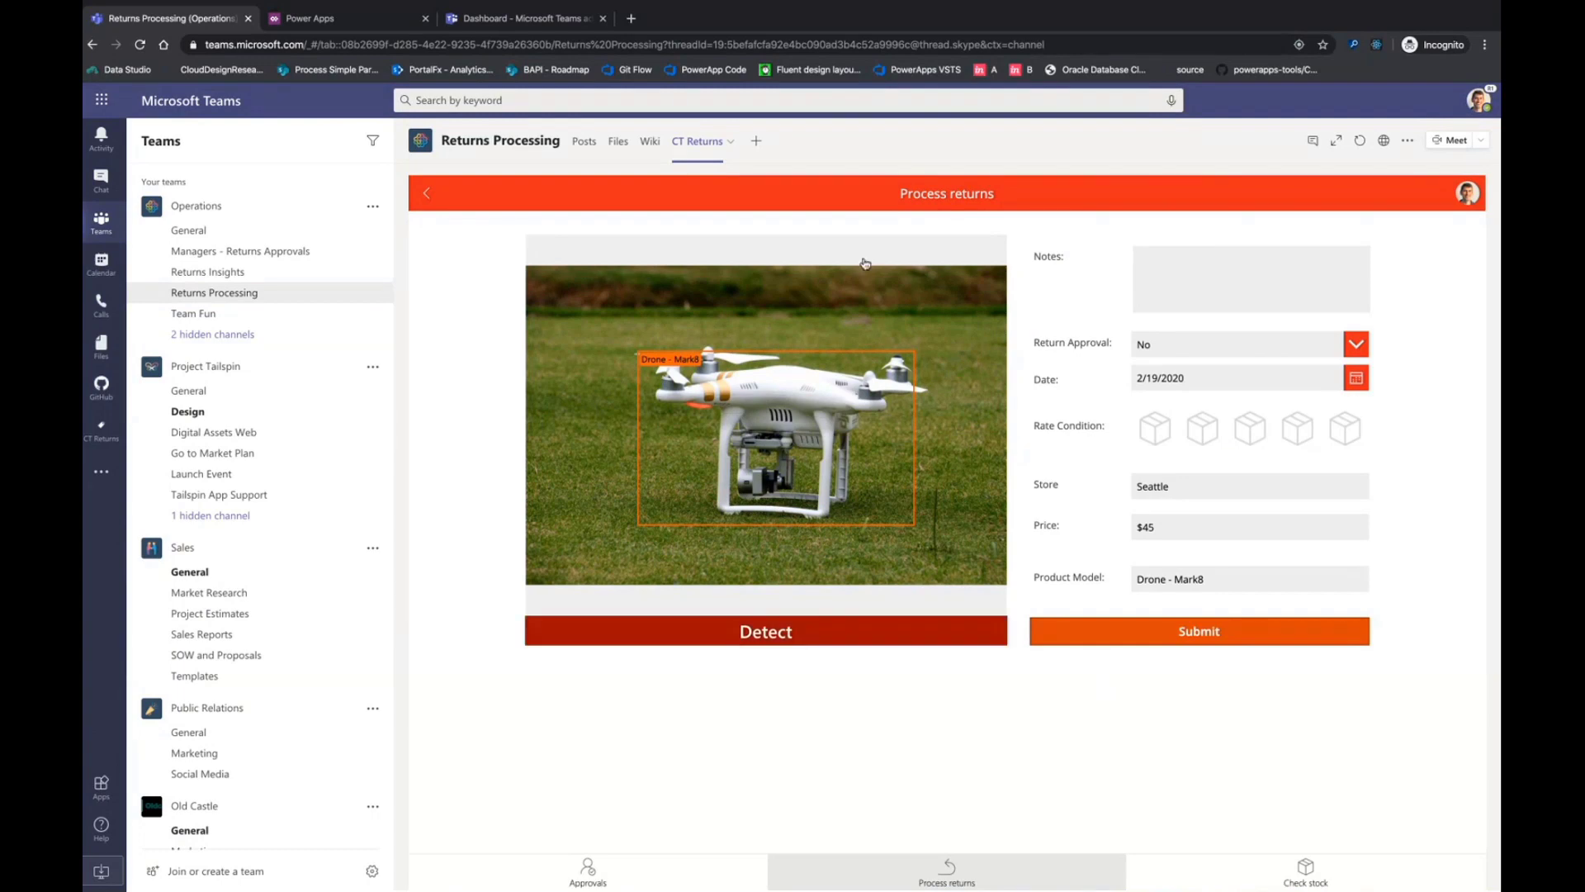
pyautogui.click(754, 141)
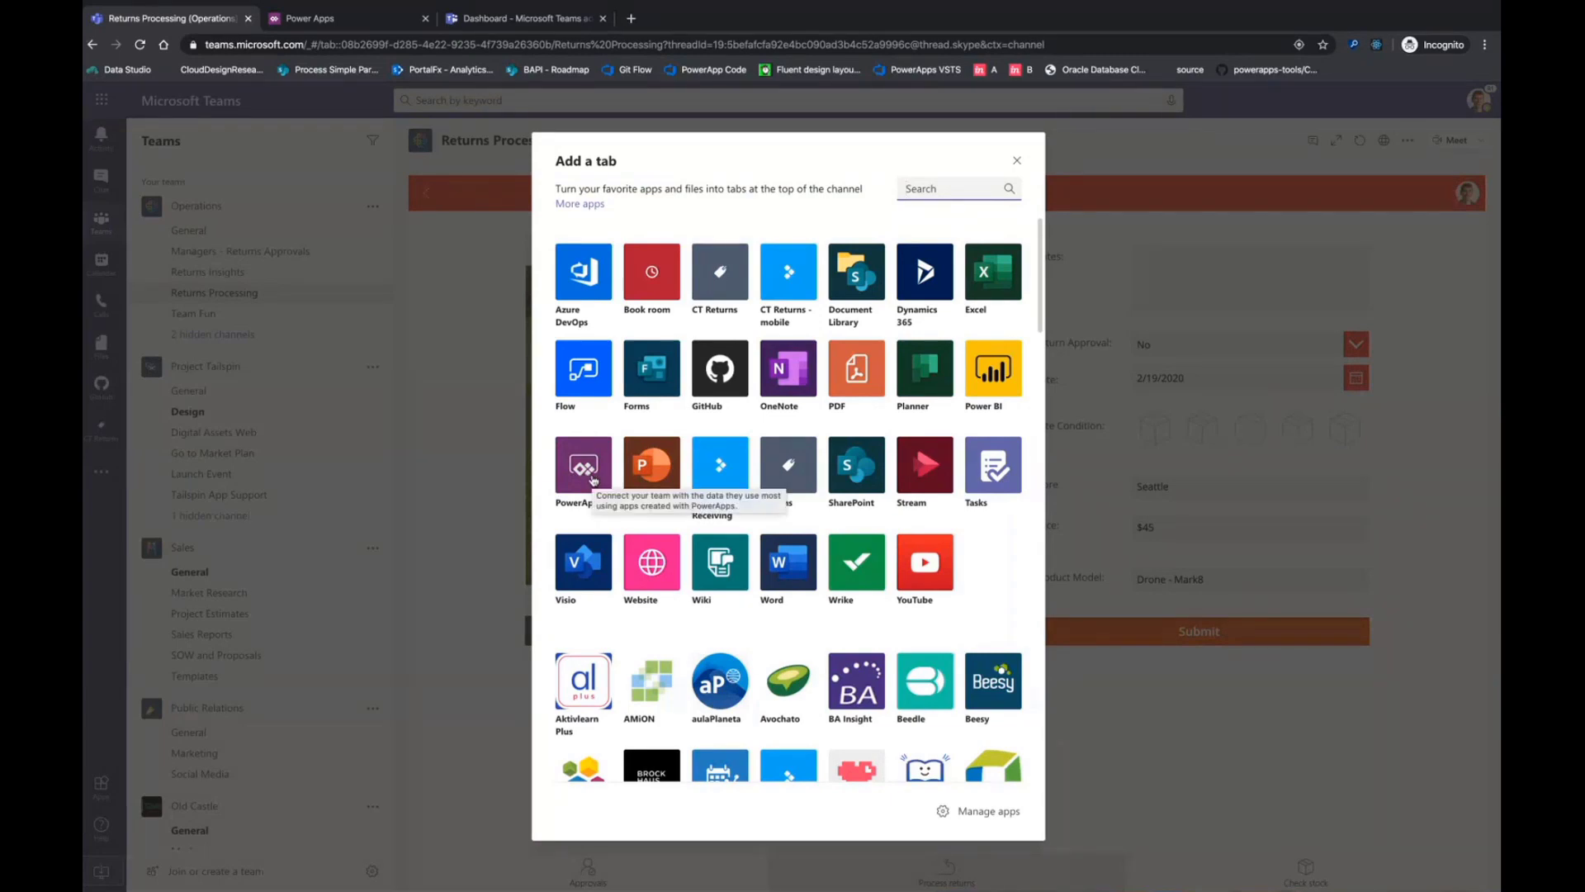
pyautogui.click(583, 469)
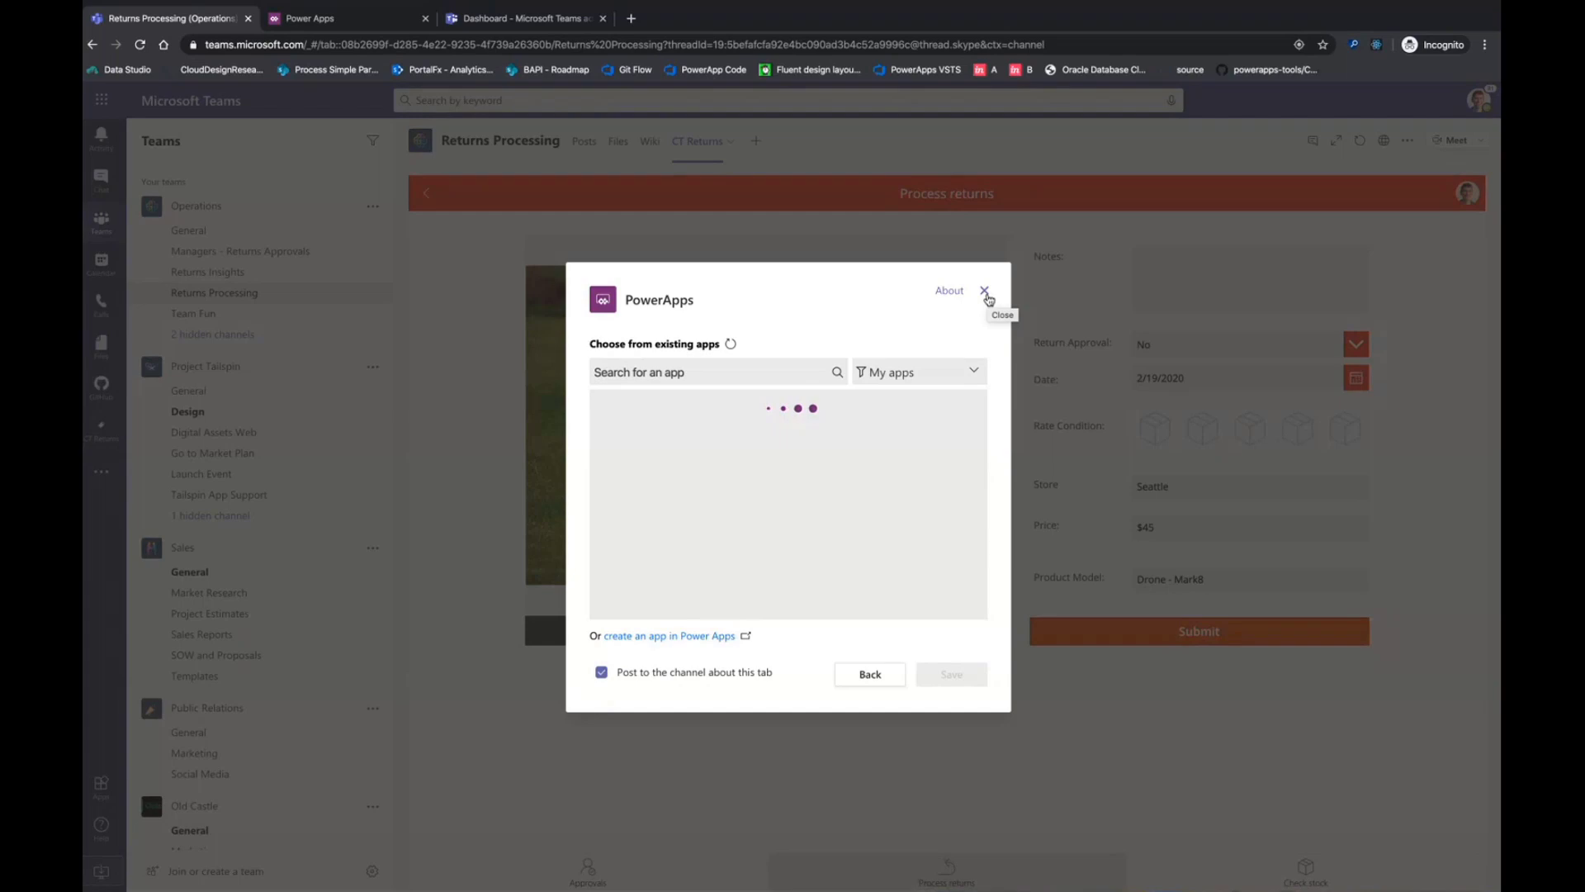
pyautogui.click(985, 292)
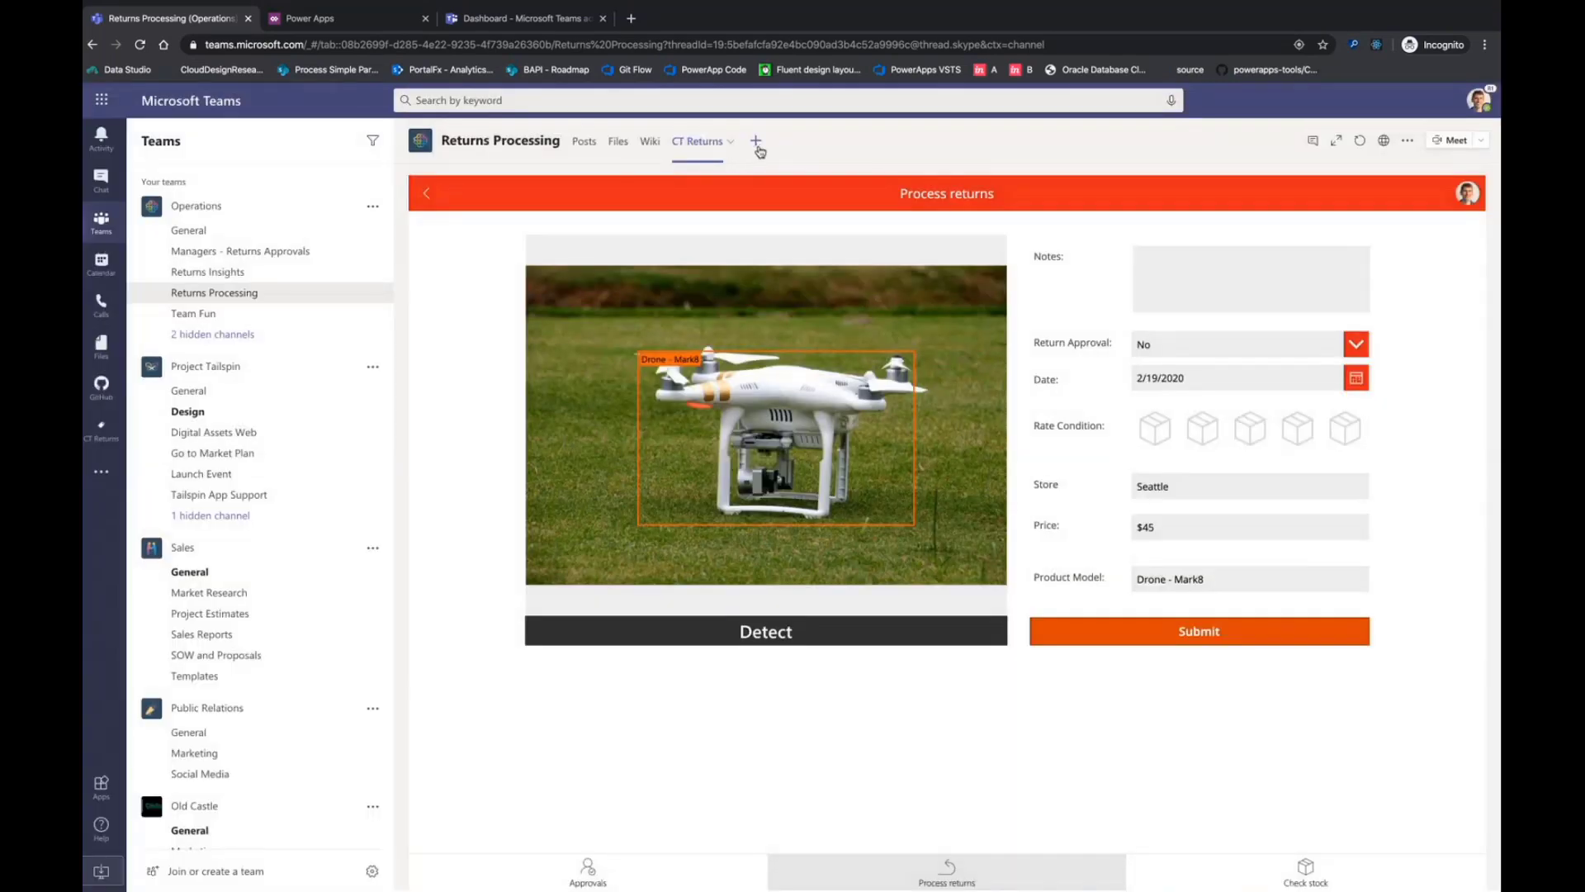
# Add the CT Returns app as a new tab in the Returns Processing channel, with a post to the channel about it.
pyautogui.click(756, 142)
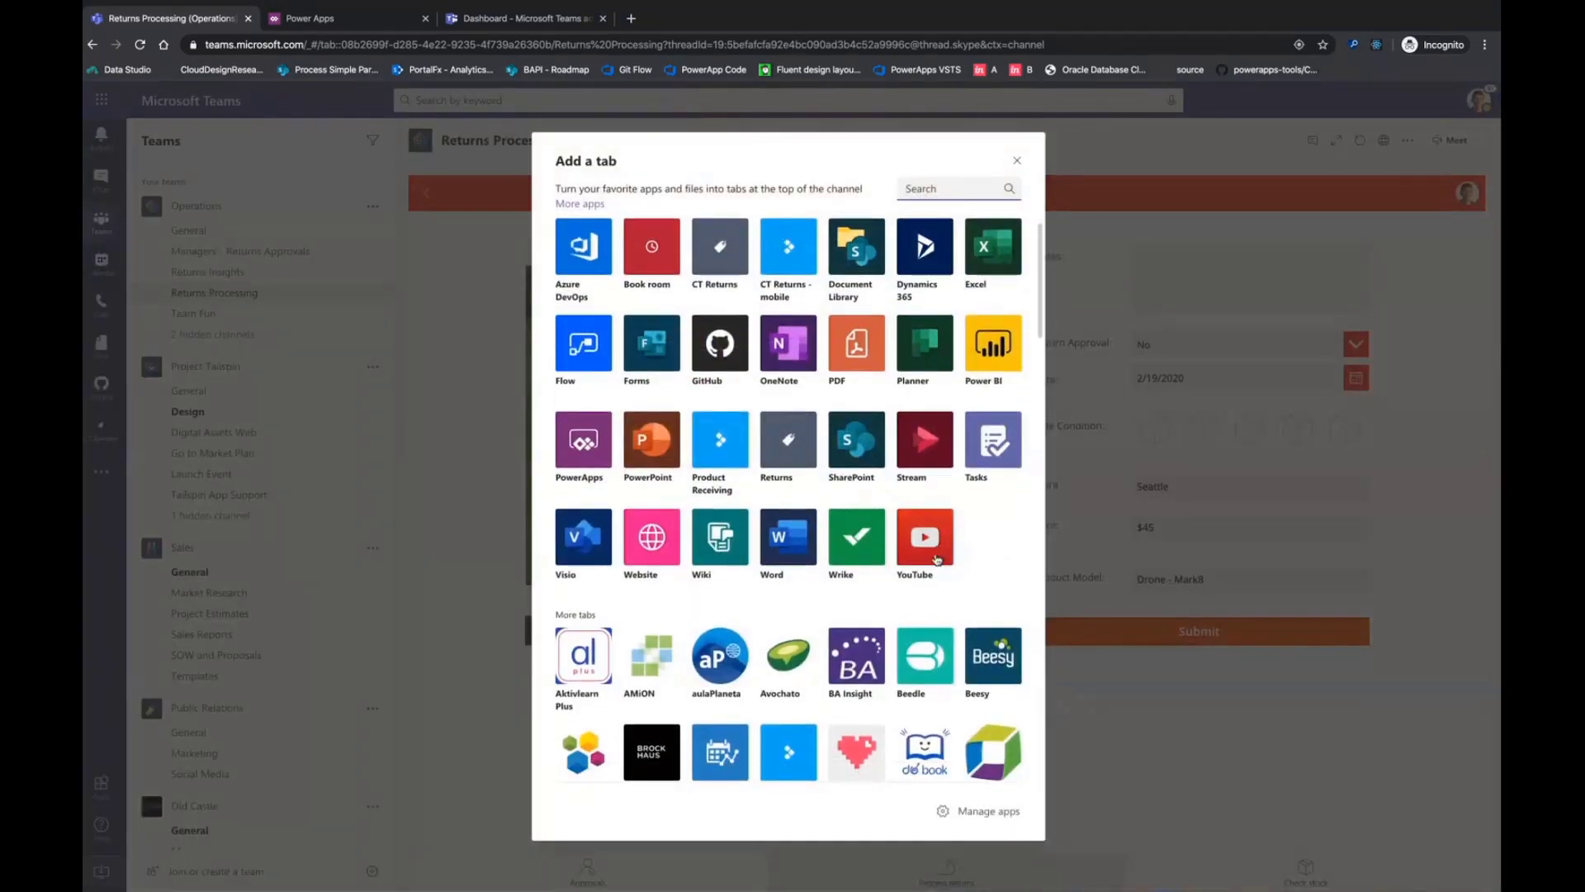
pyautogui.scroll(-1, 933, 553)
pyautogui.scroll(1, 825, 330)
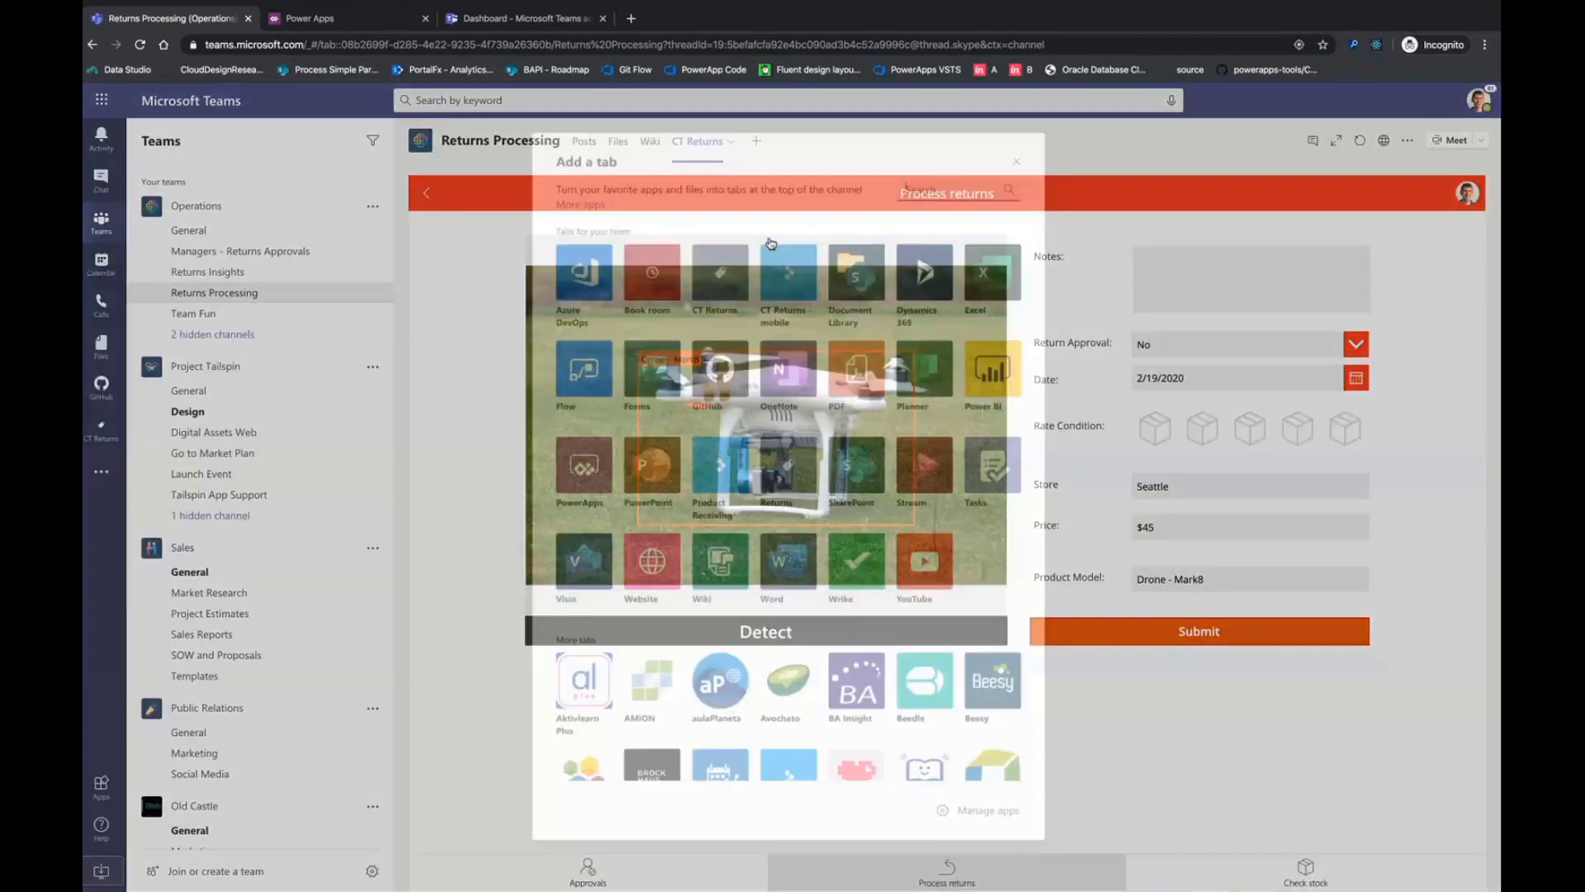
pyautogui.click(720, 266)
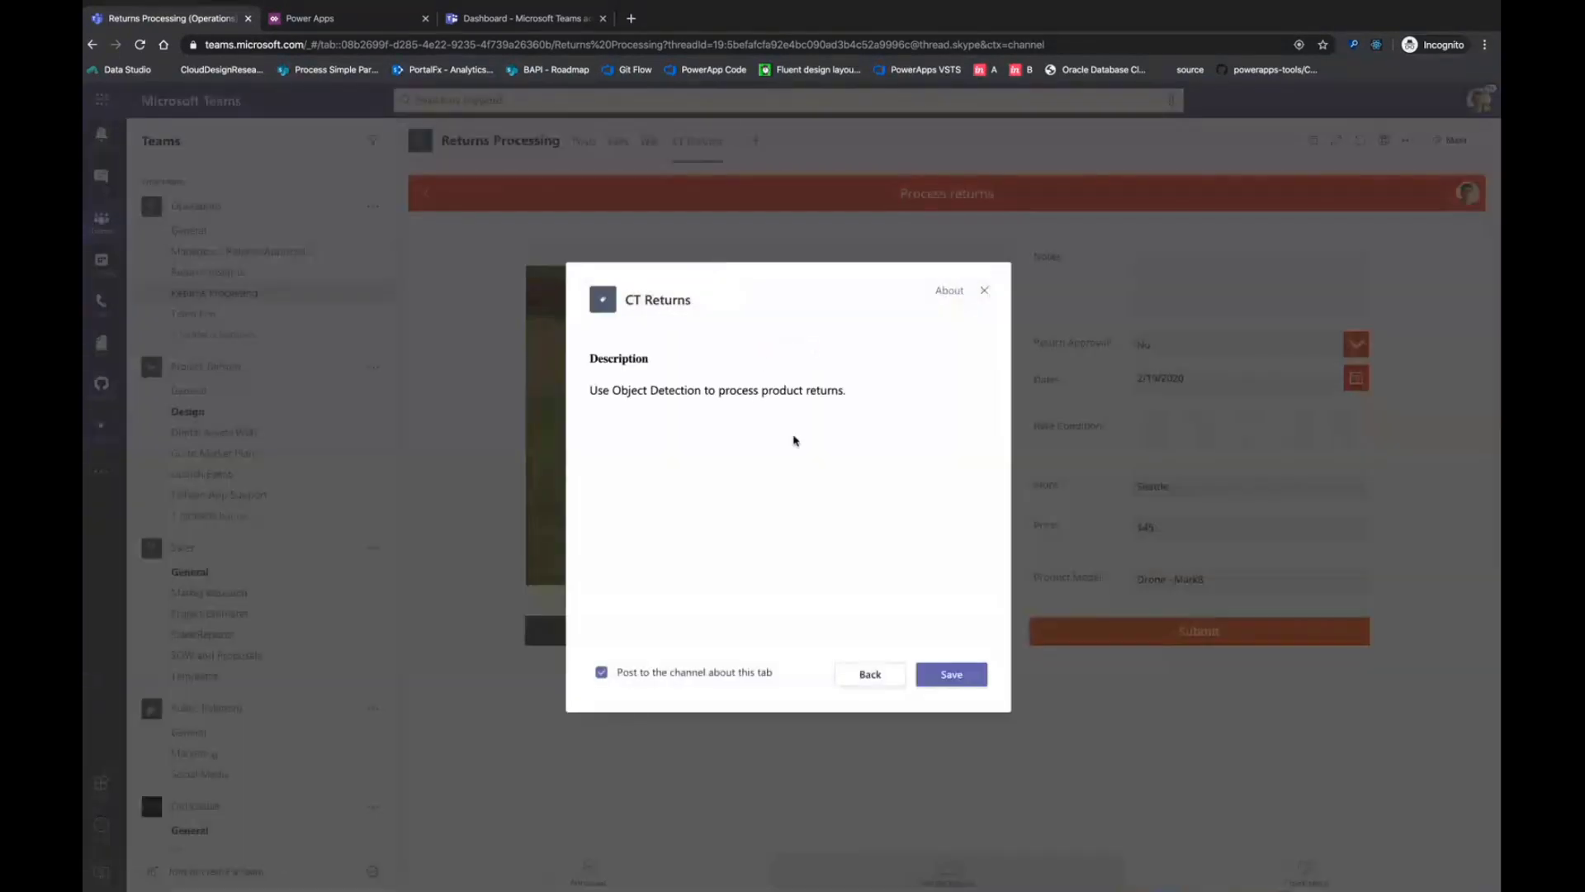
pyautogui.press('Return')
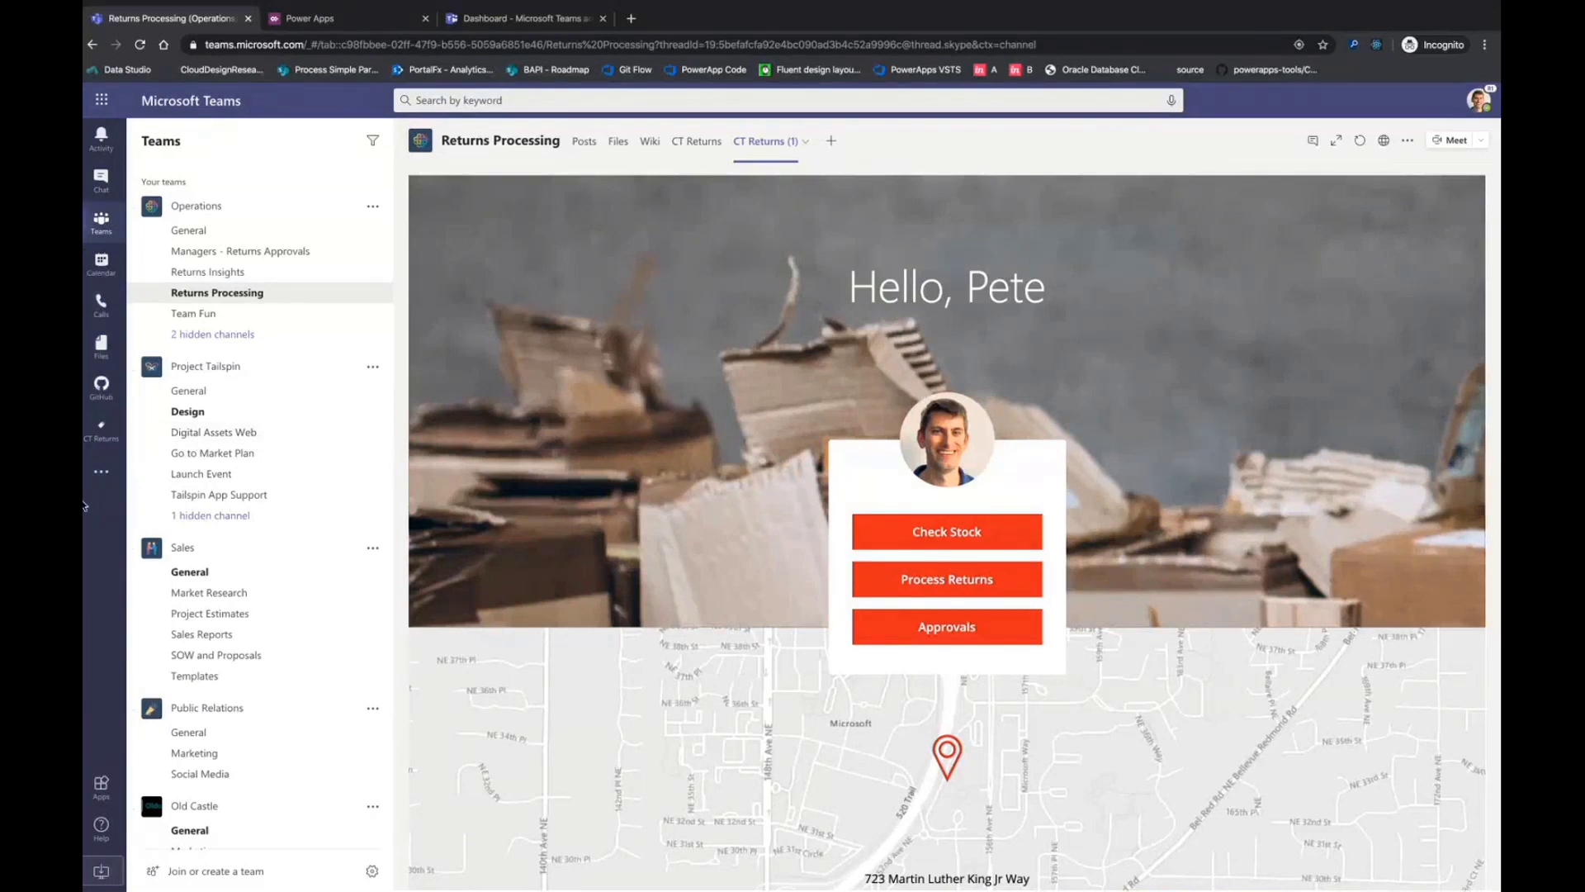
# Open the returns processing form in the personal CT Returns app and look over the other added apps.
pyautogui.click(101, 430)
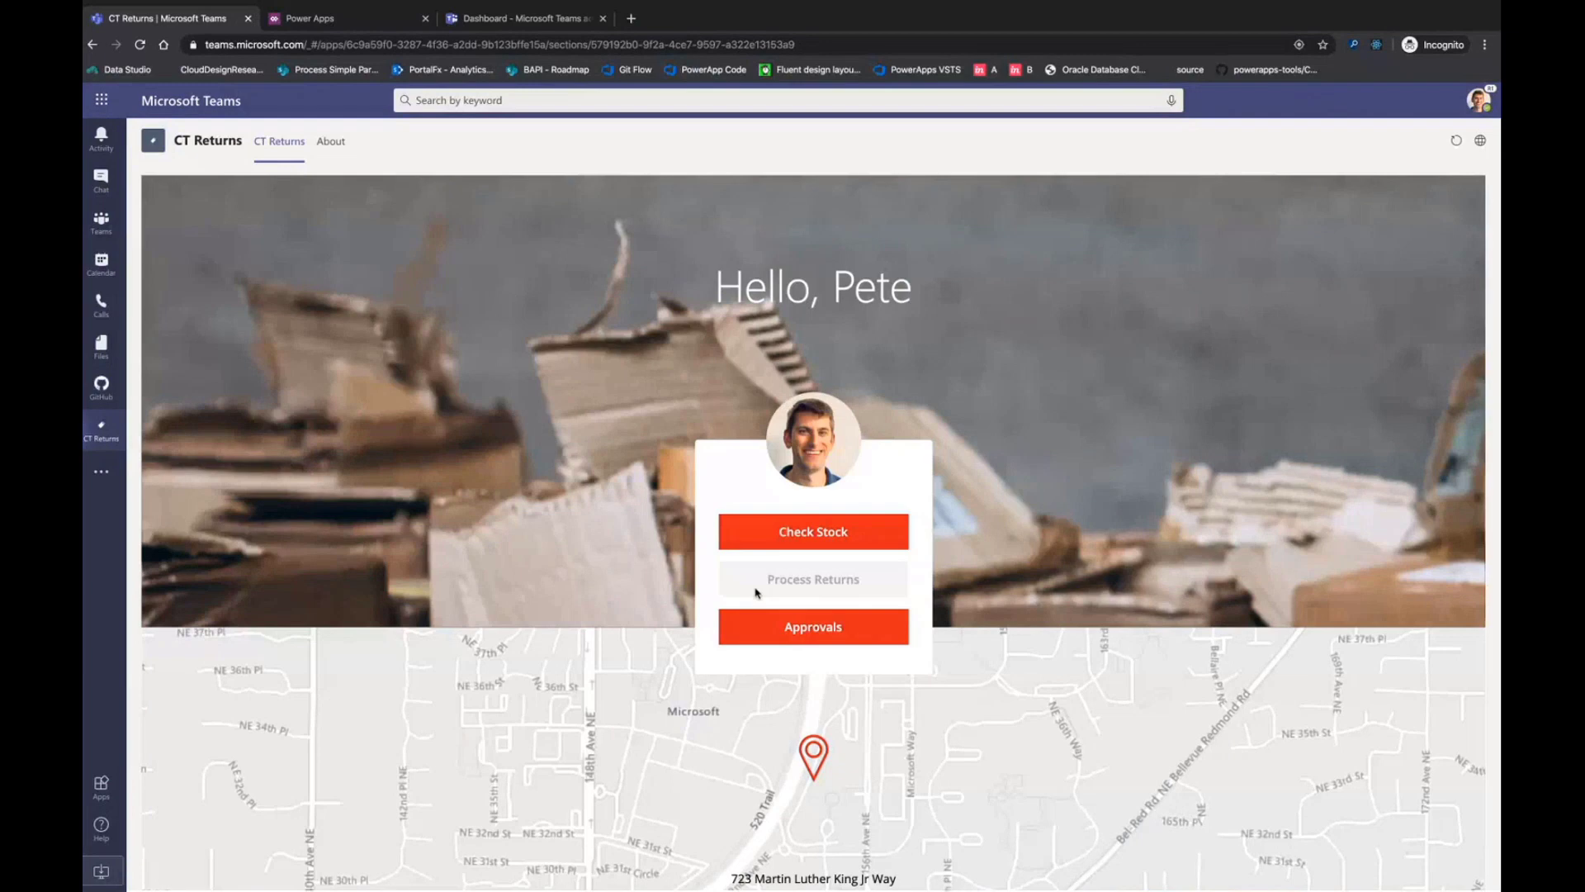
pyautogui.click(756, 592)
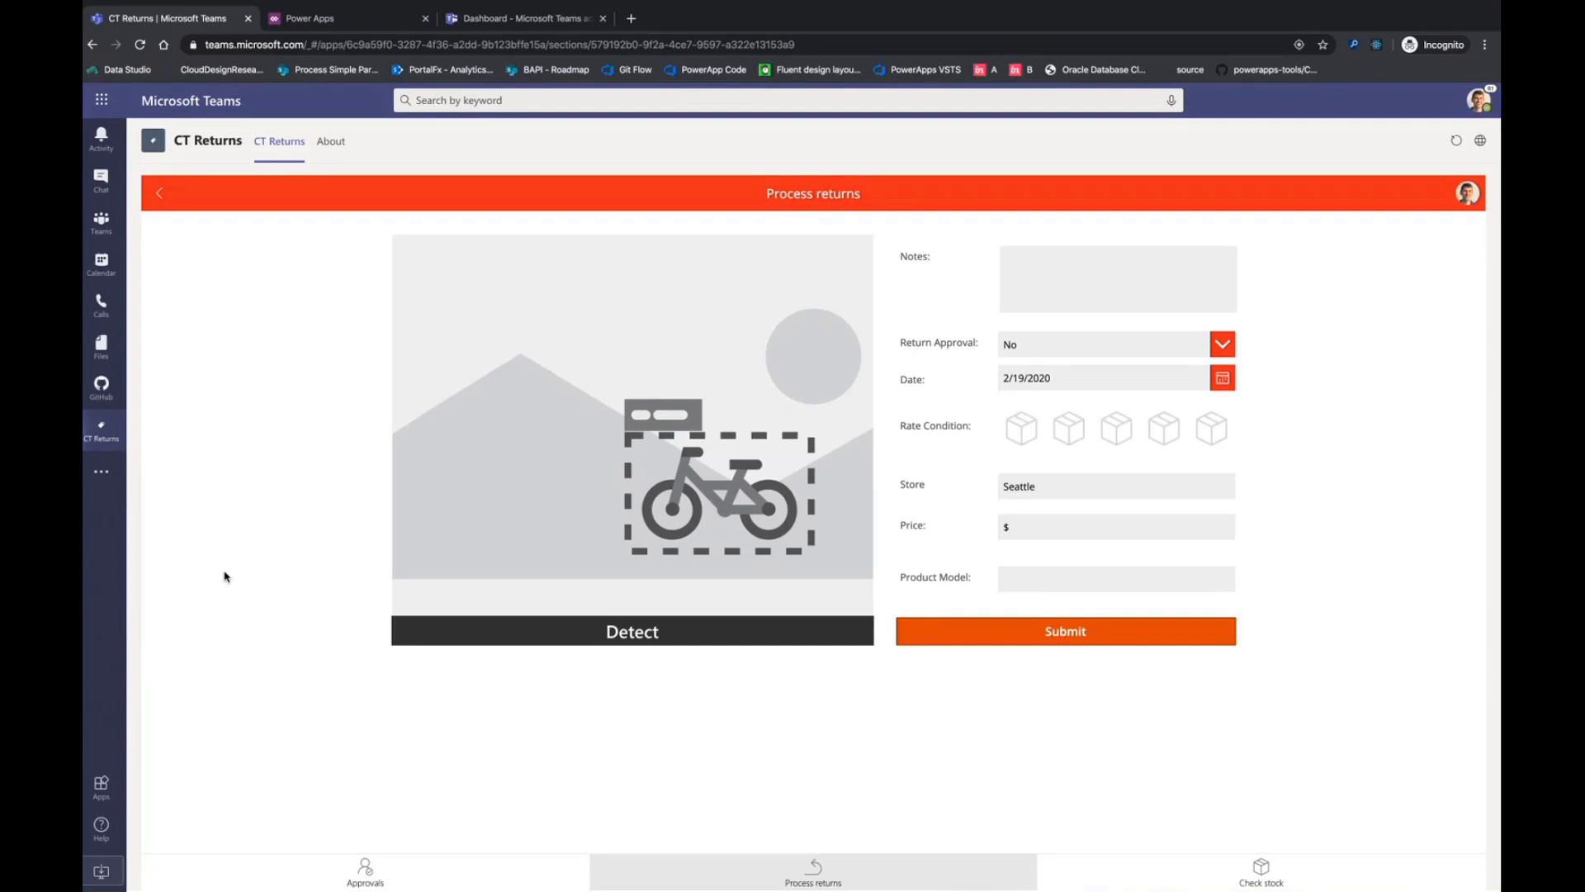
pyautogui.click(101, 472)
pyautogui.scroll(2, 217, 470)
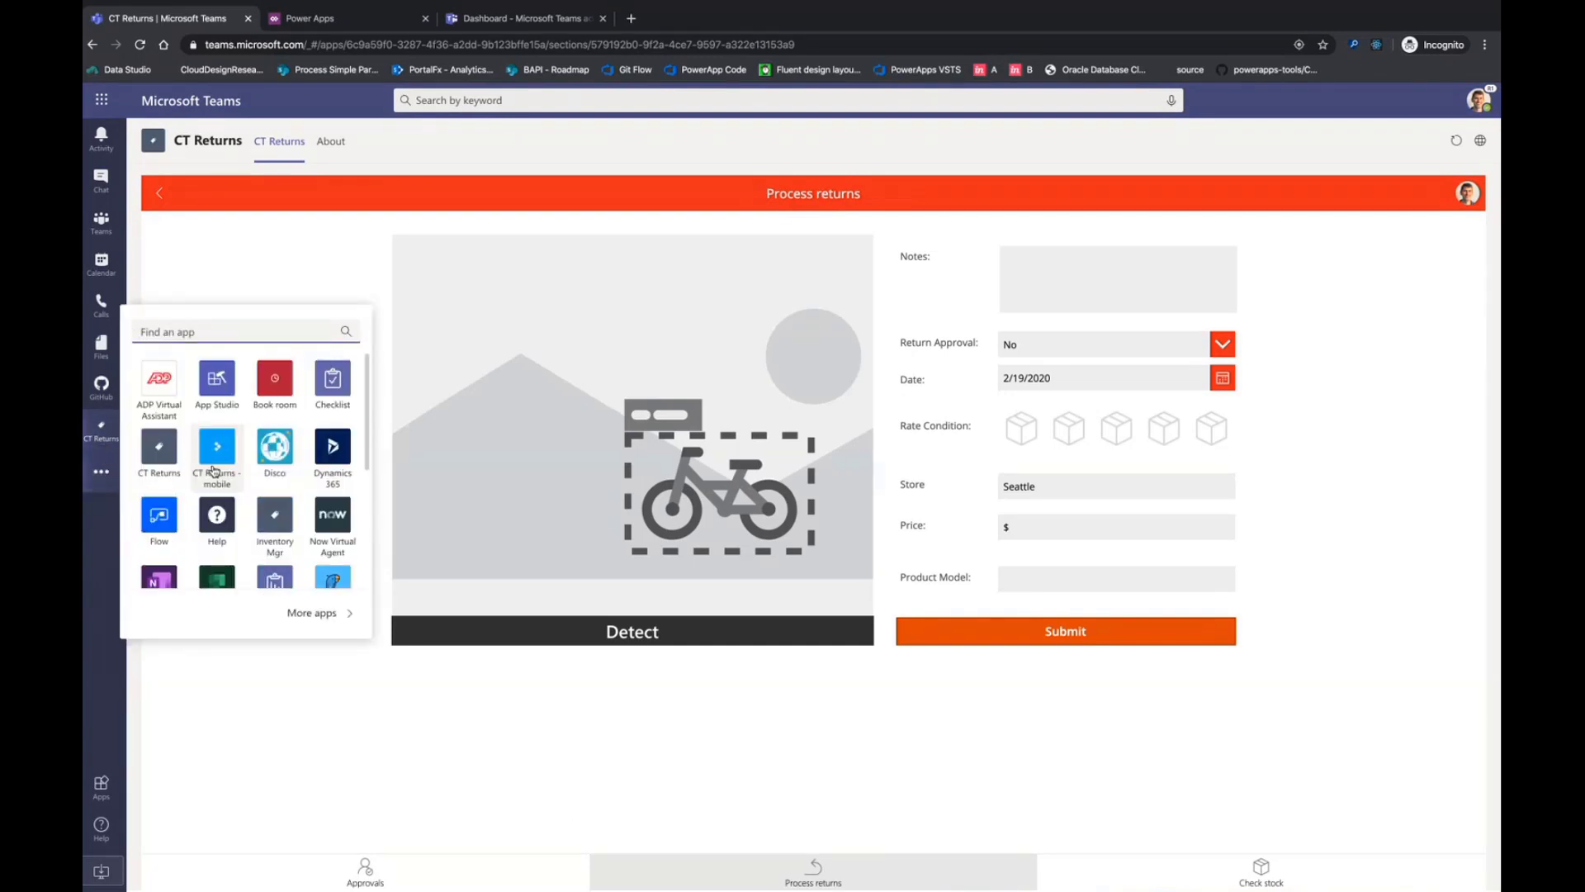
pyautogui.click(110, 579)
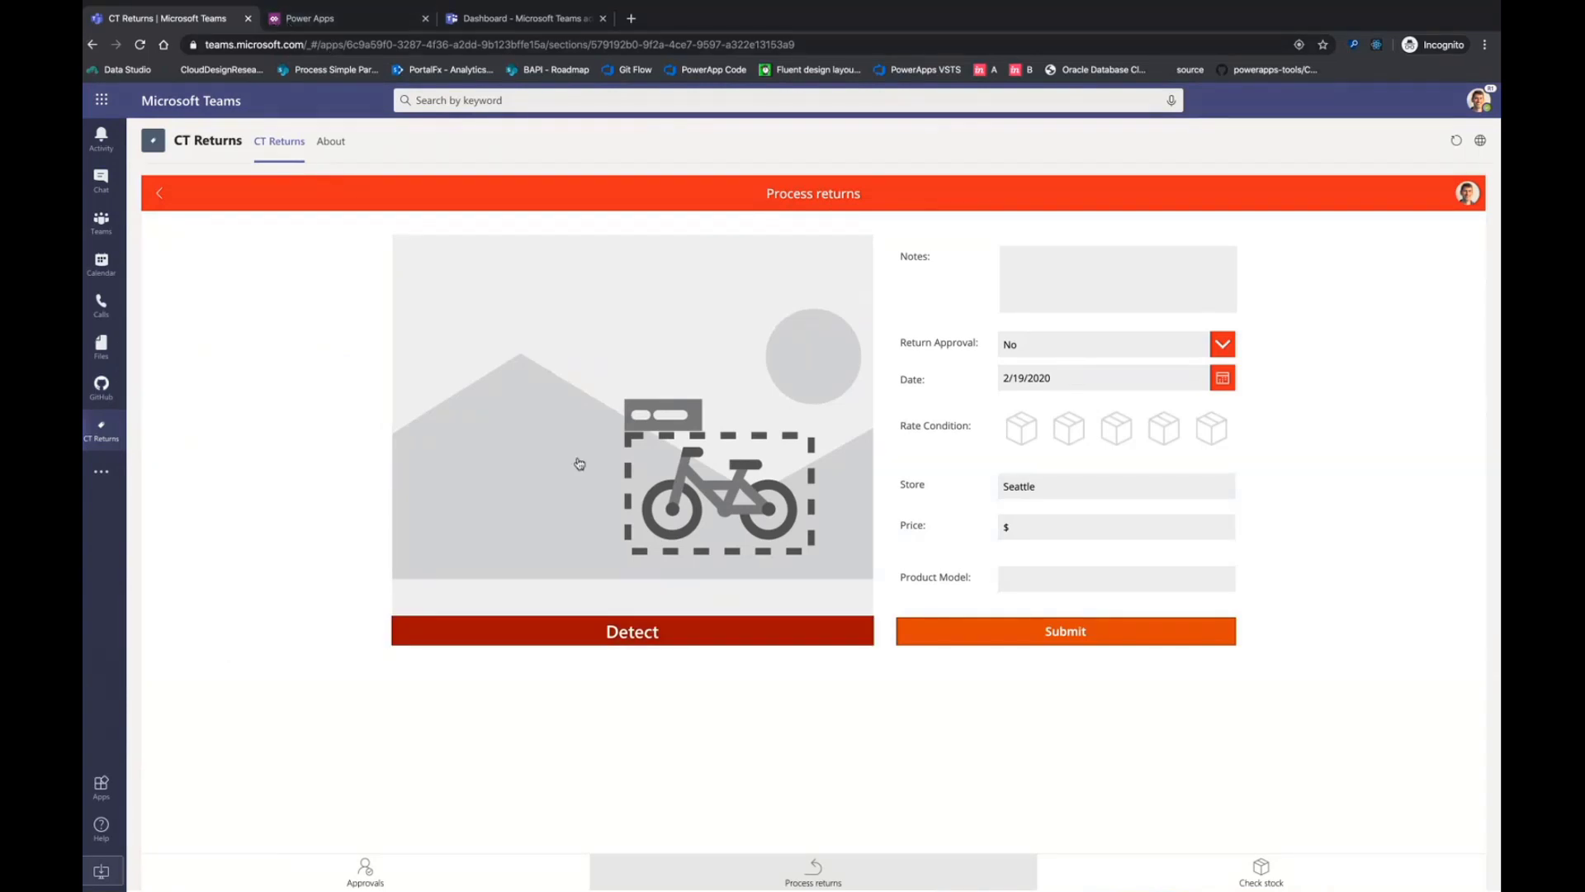
pyautogui.click(314, 18)
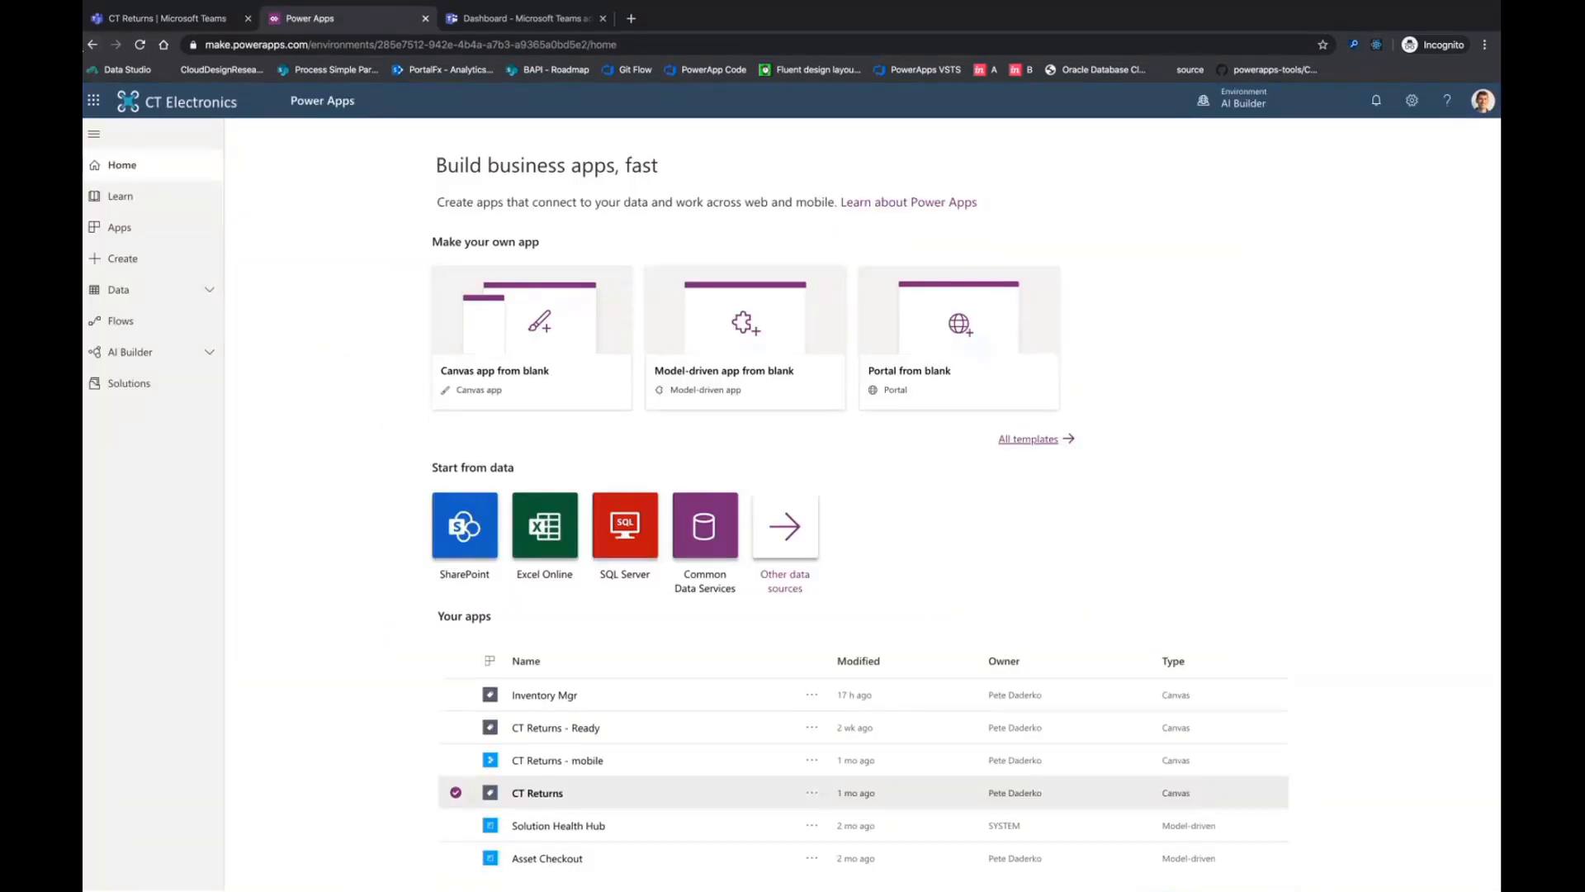
pyautogui.click(141, 20)
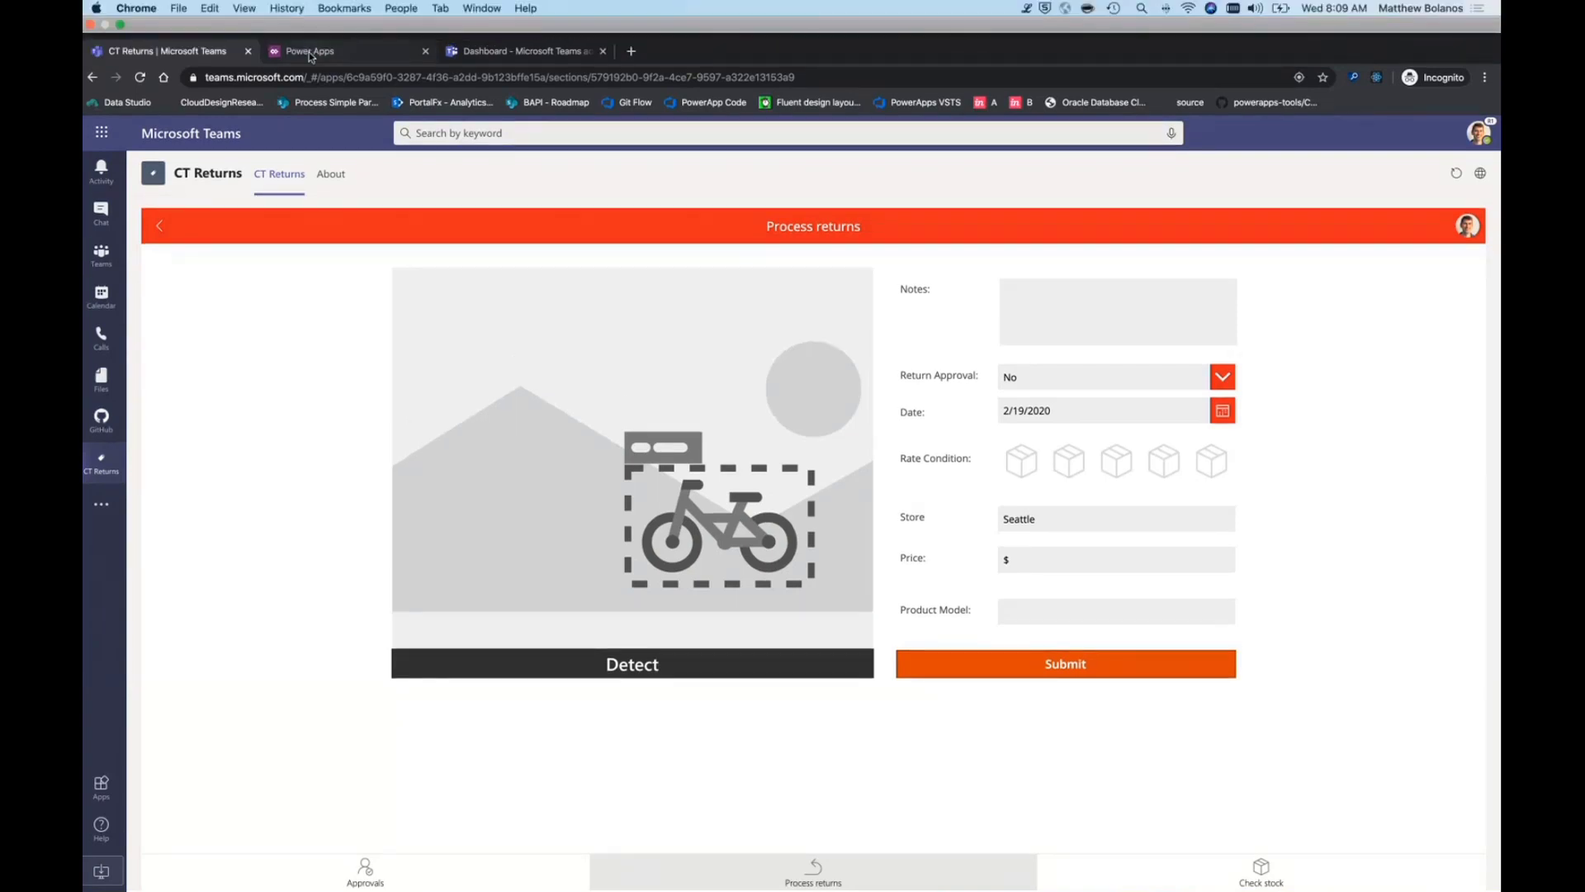
pyautogui.click(310, 54)
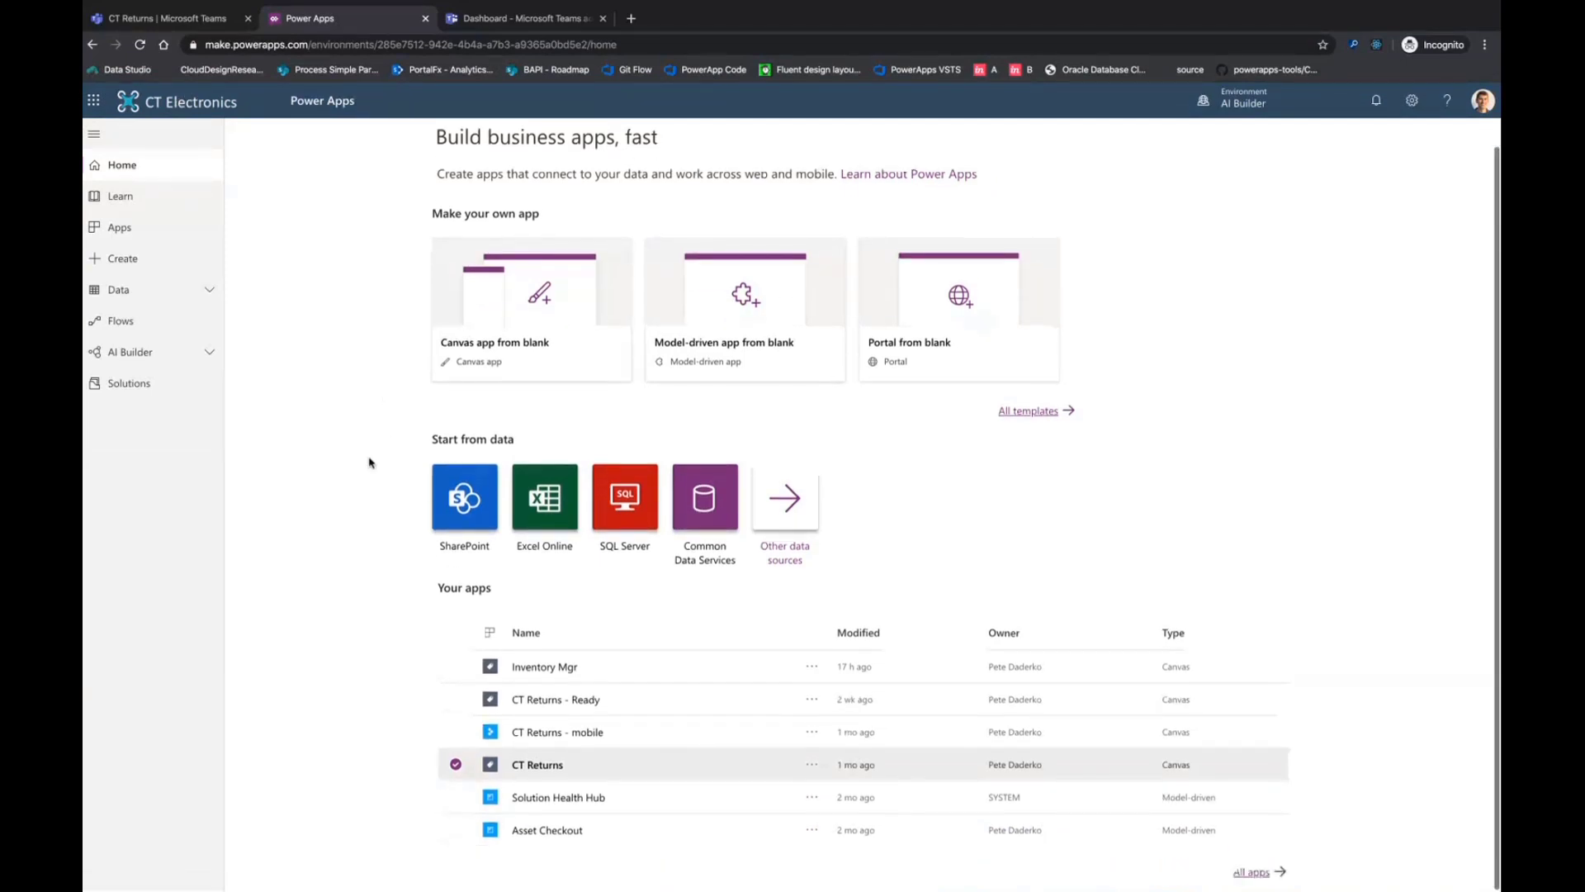
pyautogui.scroll(1, 369, 462)
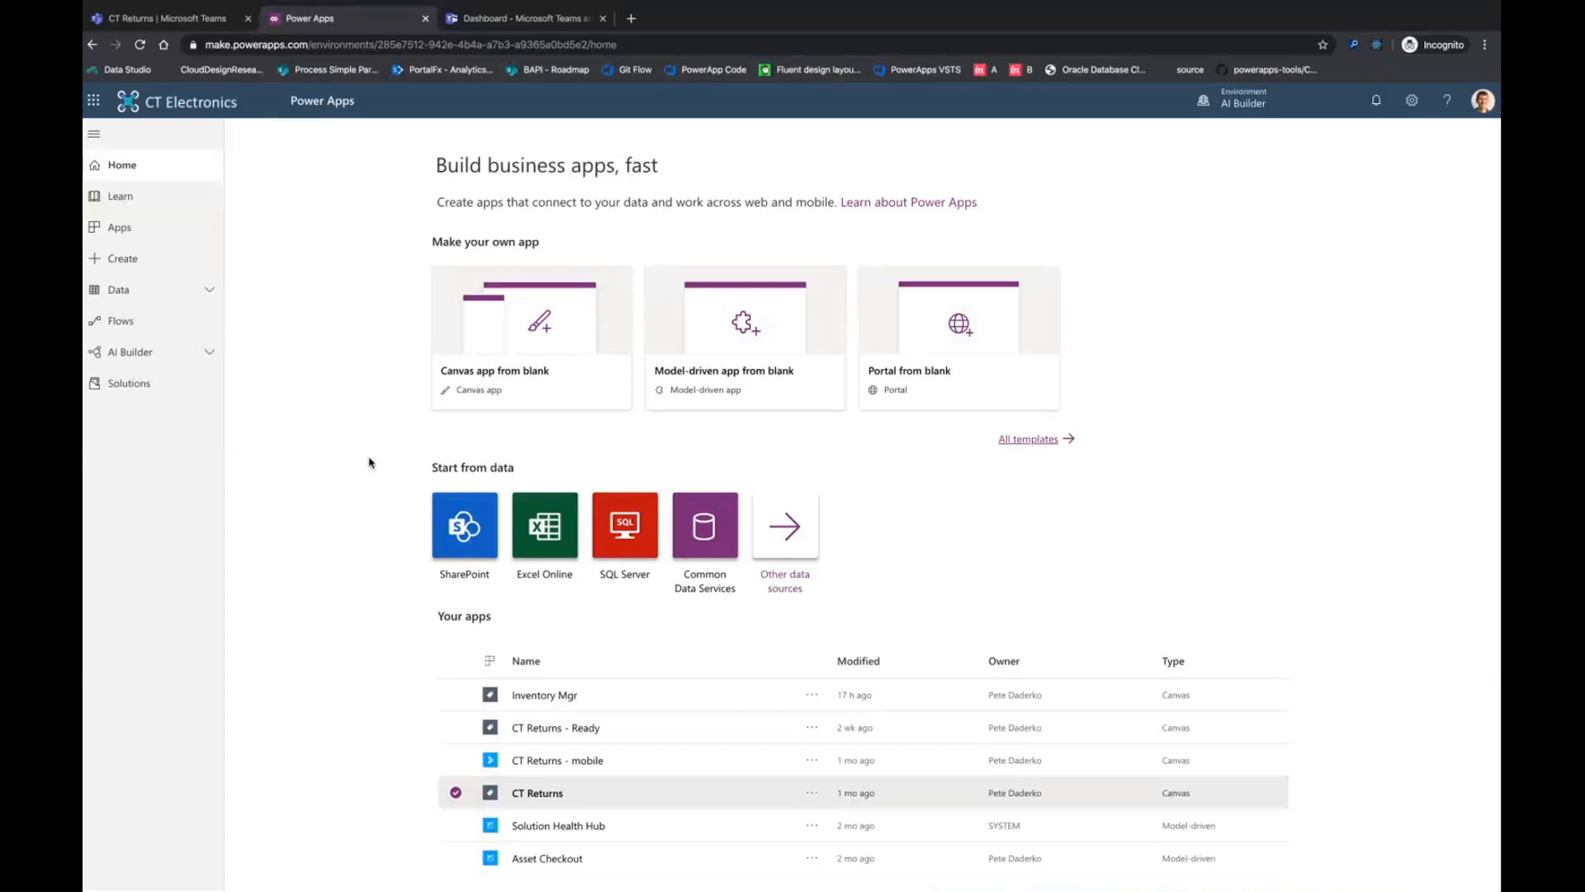
pyautogui.hotkey('ctrl', 'shift', 'Tab')
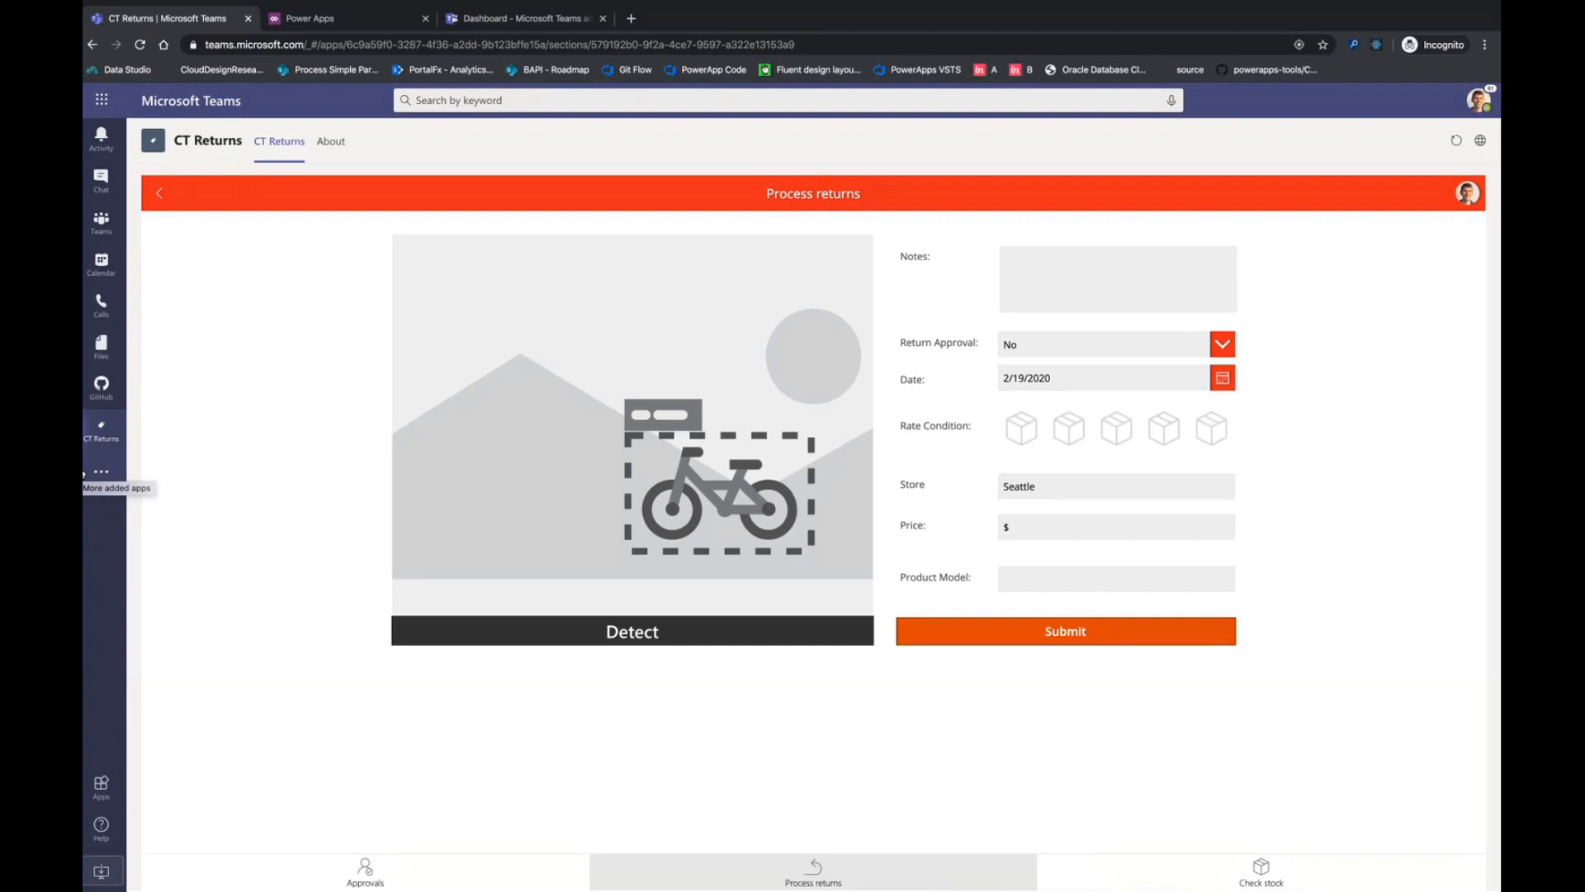
# Switch to Power Apps and download the CT Returns canvas app as a package for adding to Teams.
pyautogui.click(350, 18)
pyautogui.scroll(-1, 596, 607)
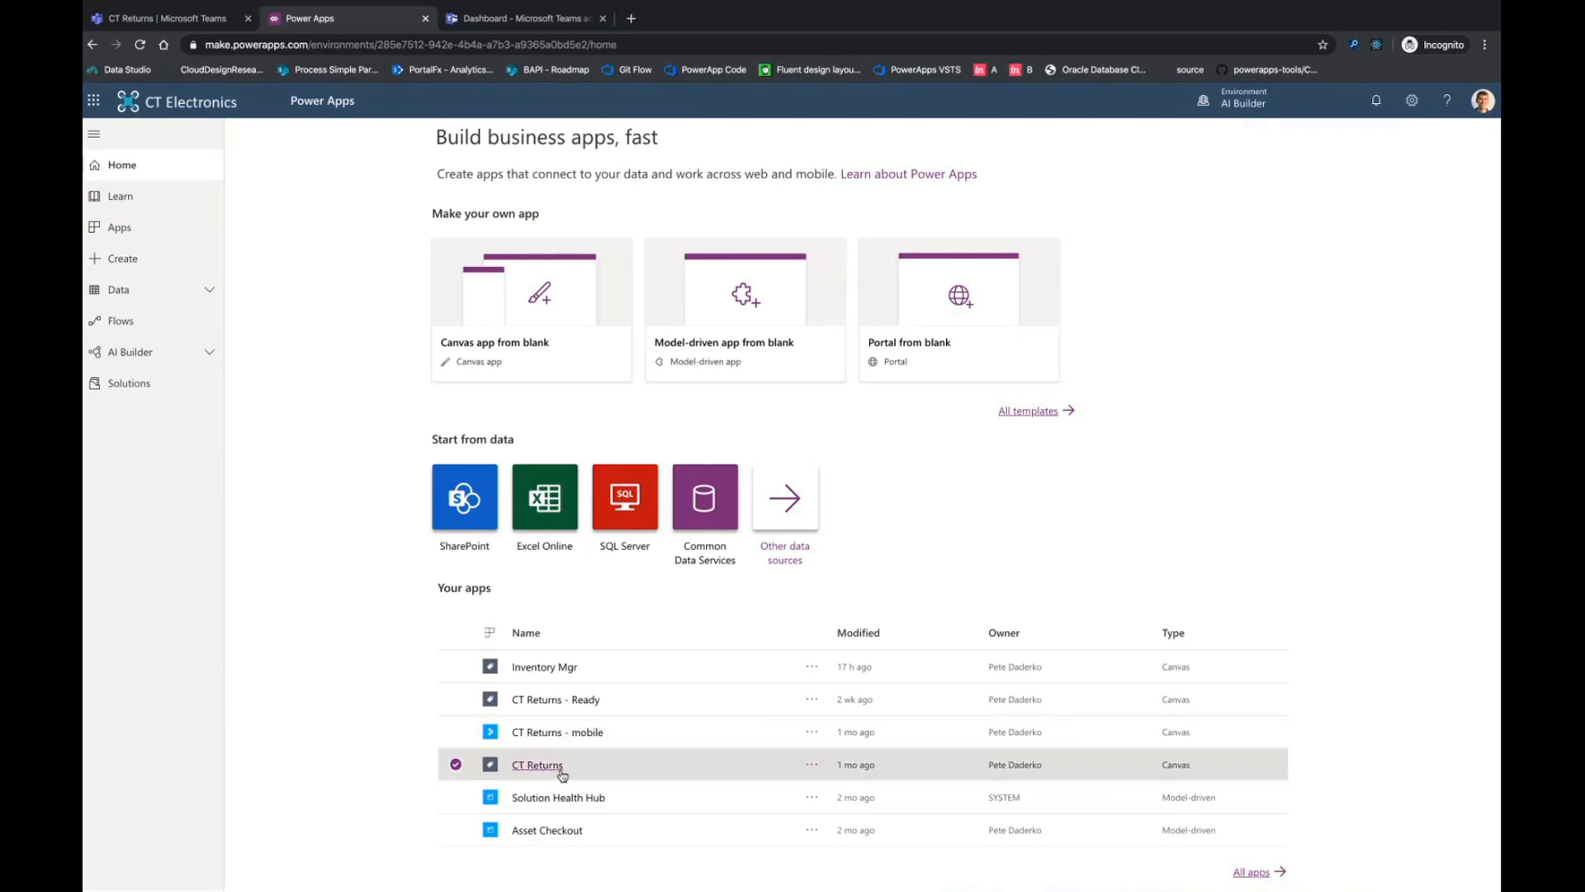
pyautogui.click(814, 766)
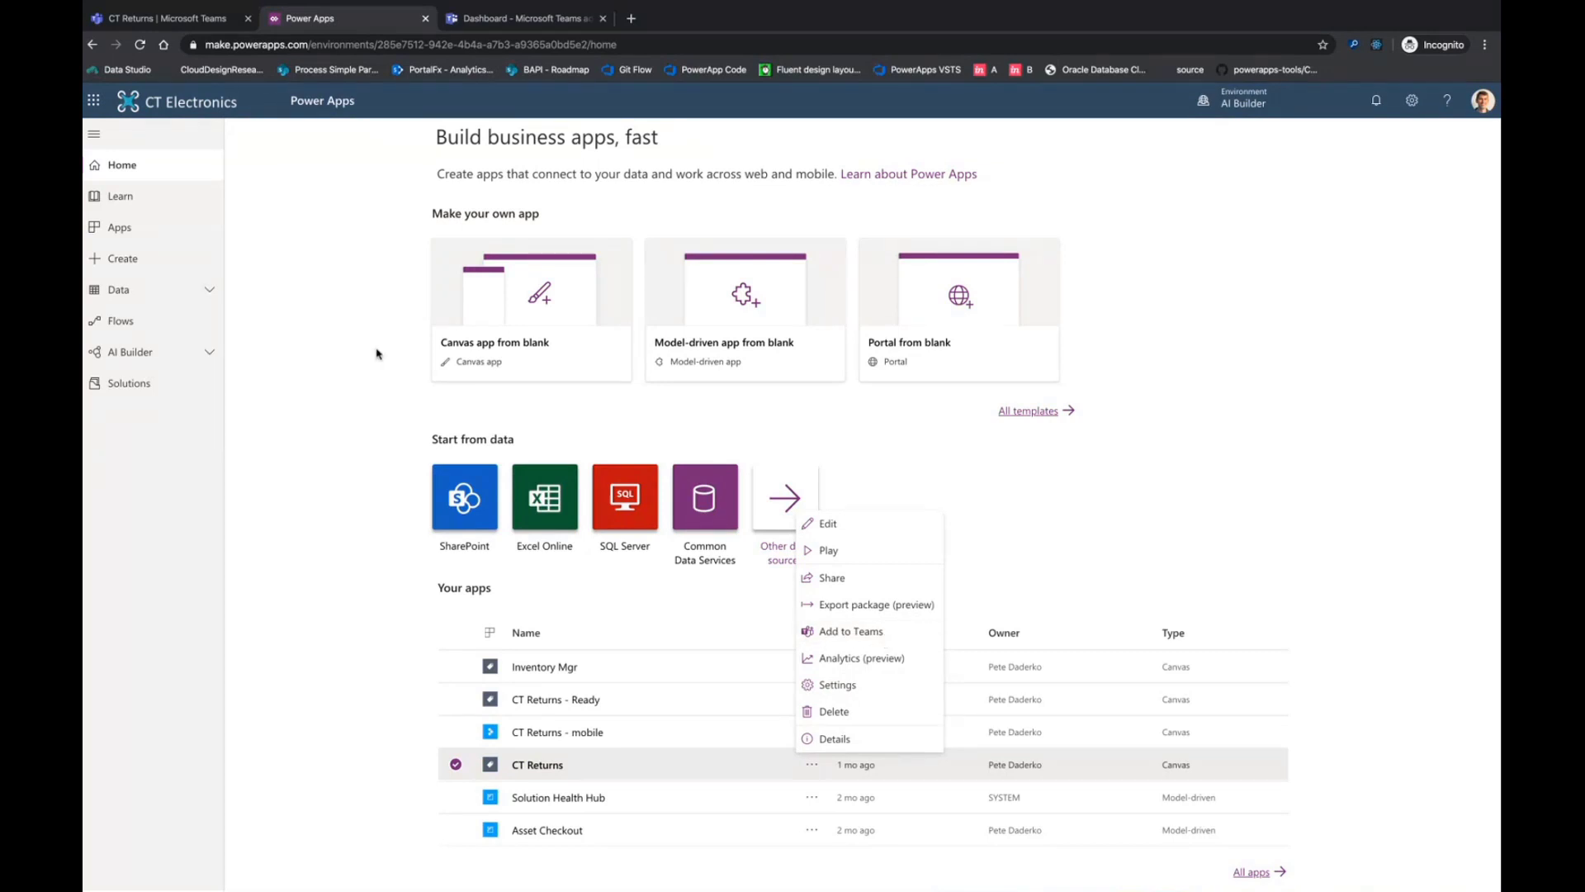
pyautogui.click(164, 230)
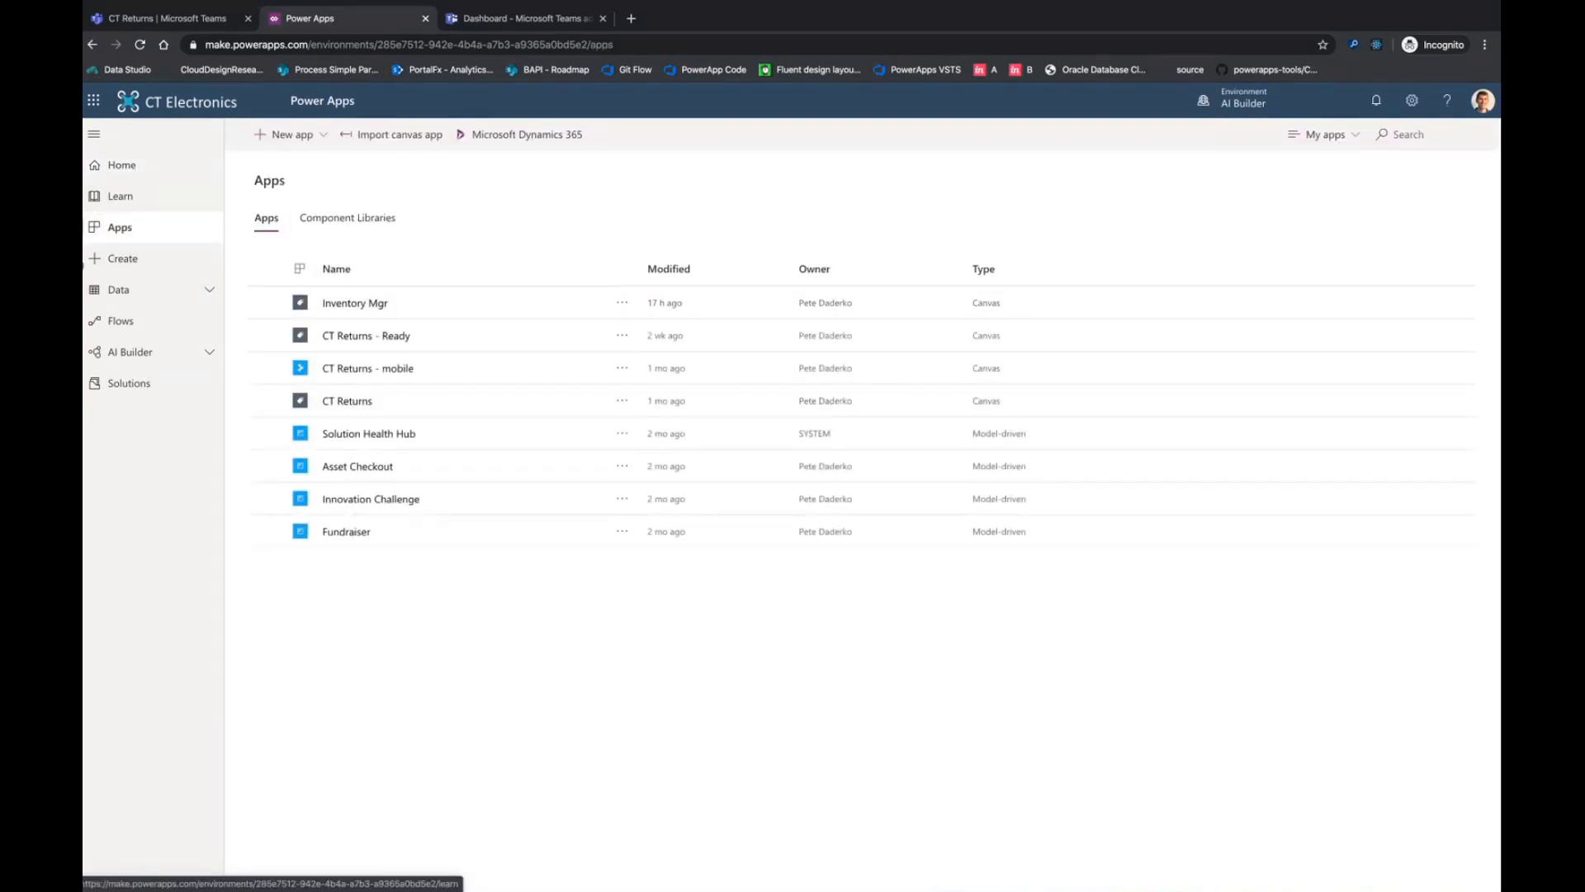
pyautogui.click(446, 406)
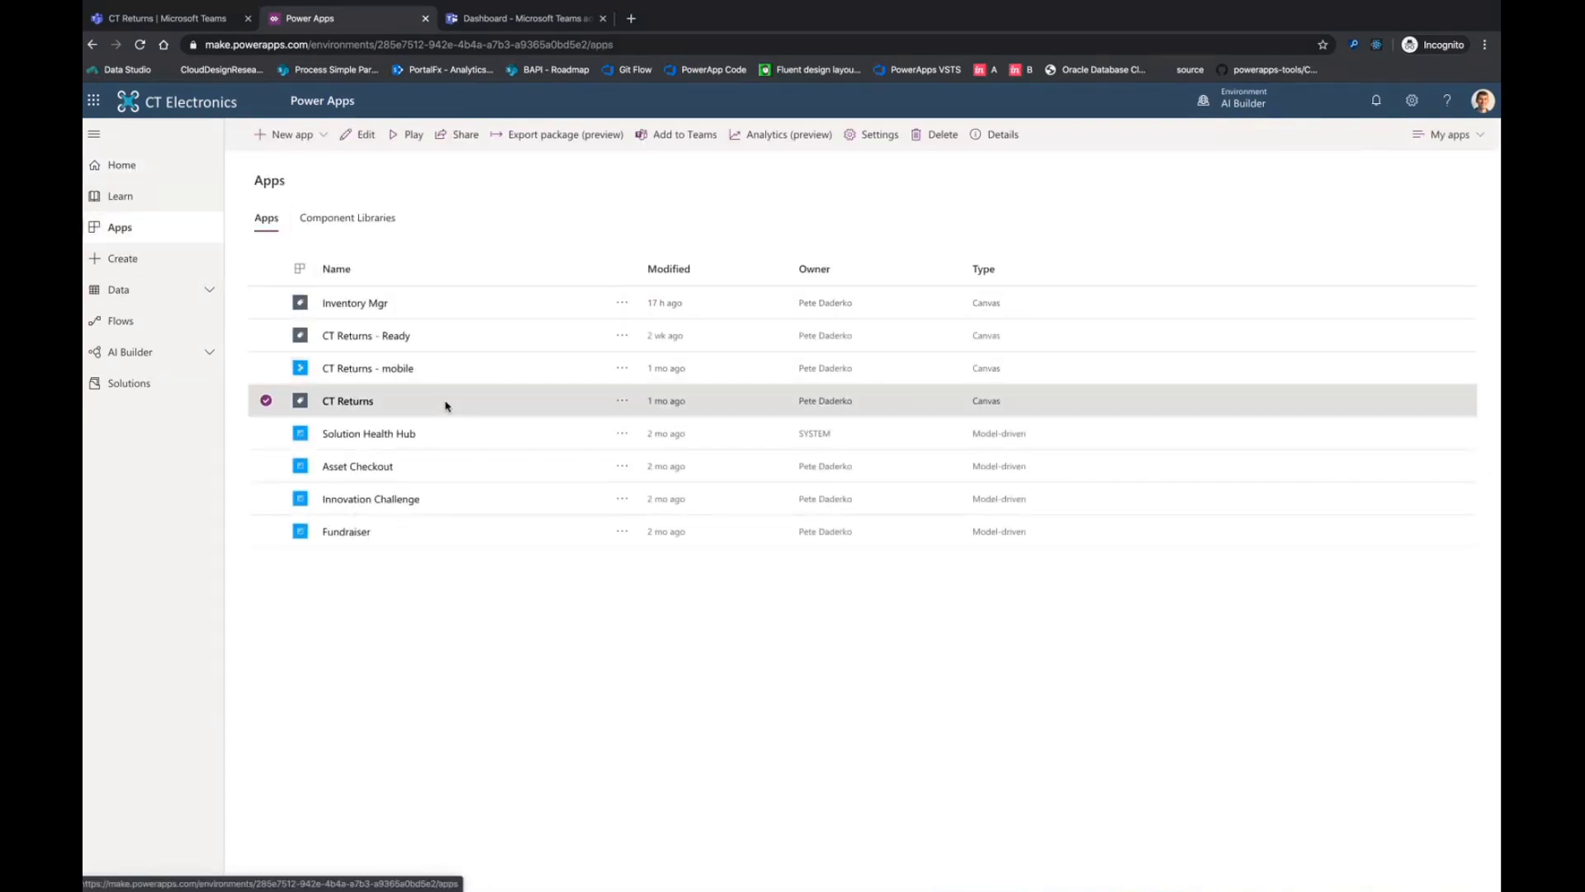
pyautogui.click(669, 140)
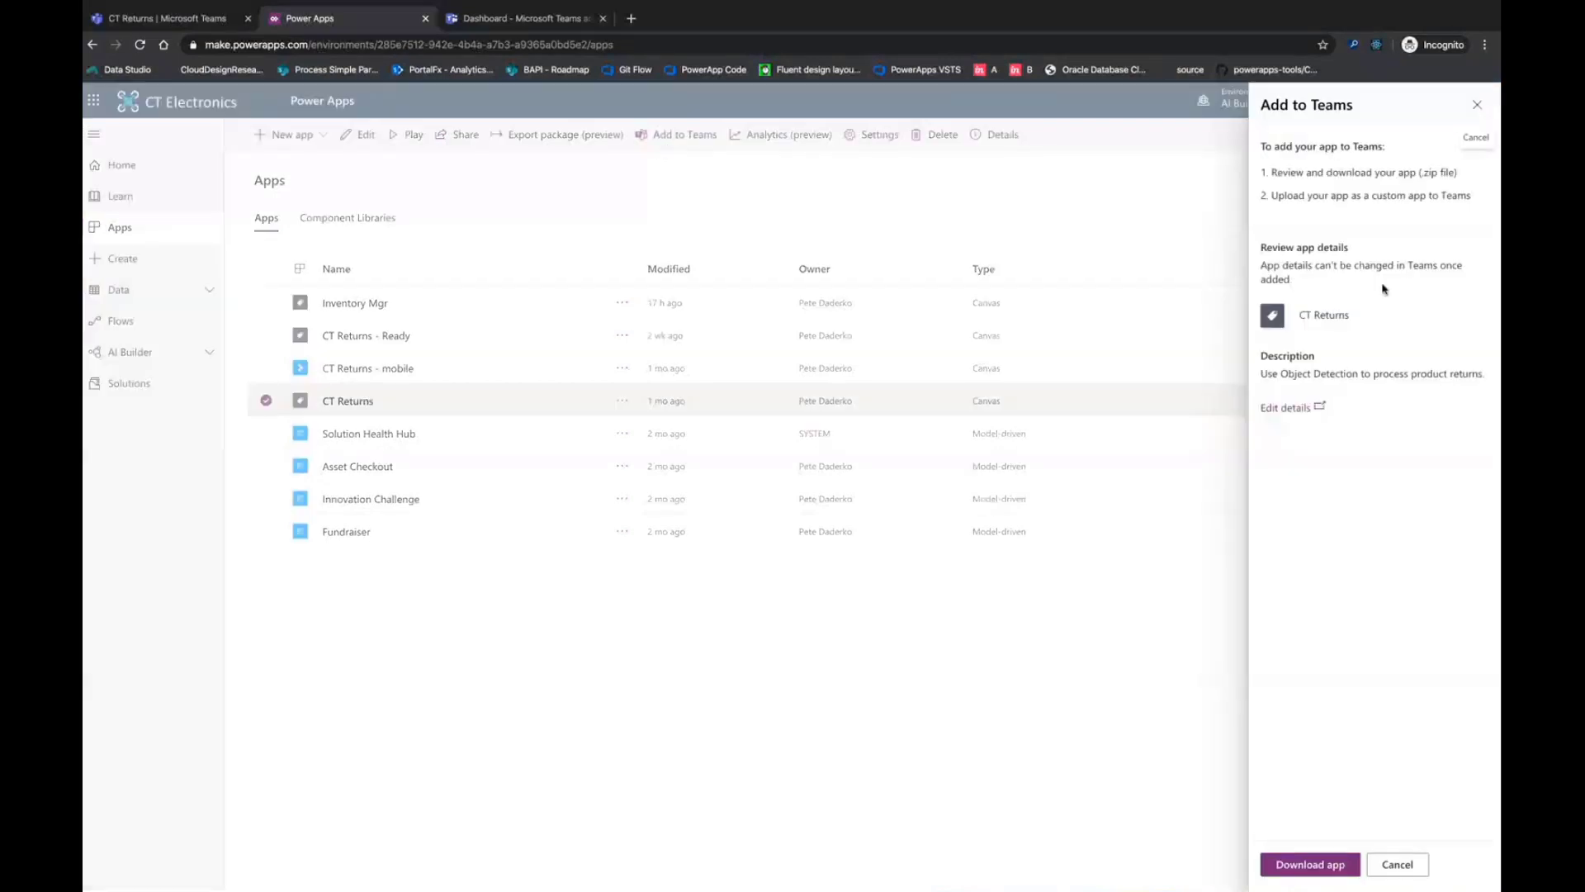
pyautogui.click(1305, 861)
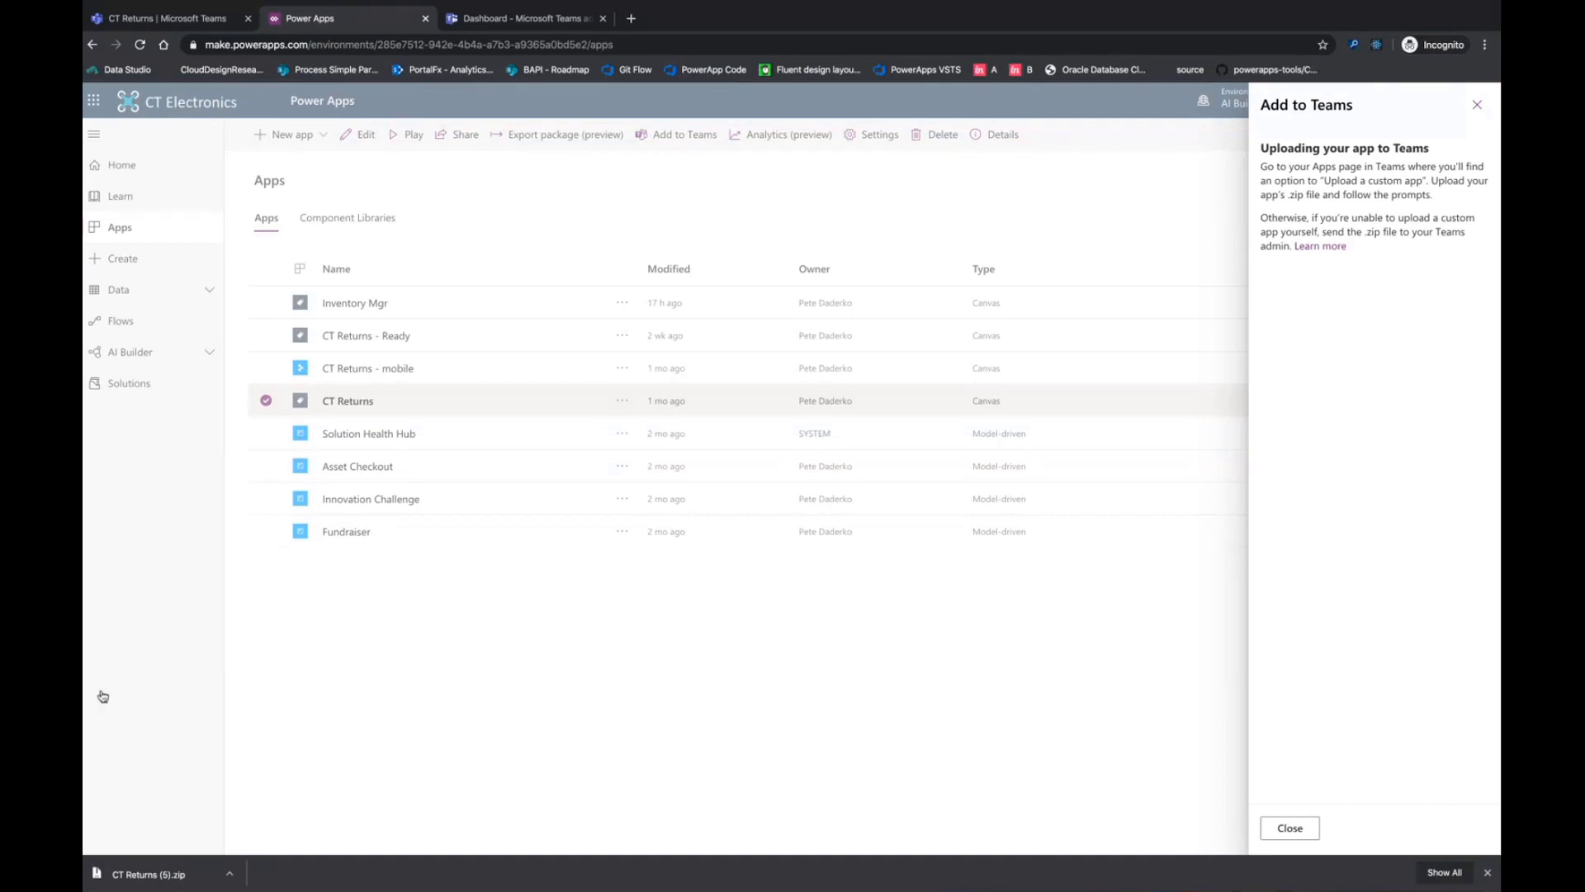
# Switch to Microsoft Teams and start uploading a custom app for CT Electronics.
pyautogui.click(159, 18)
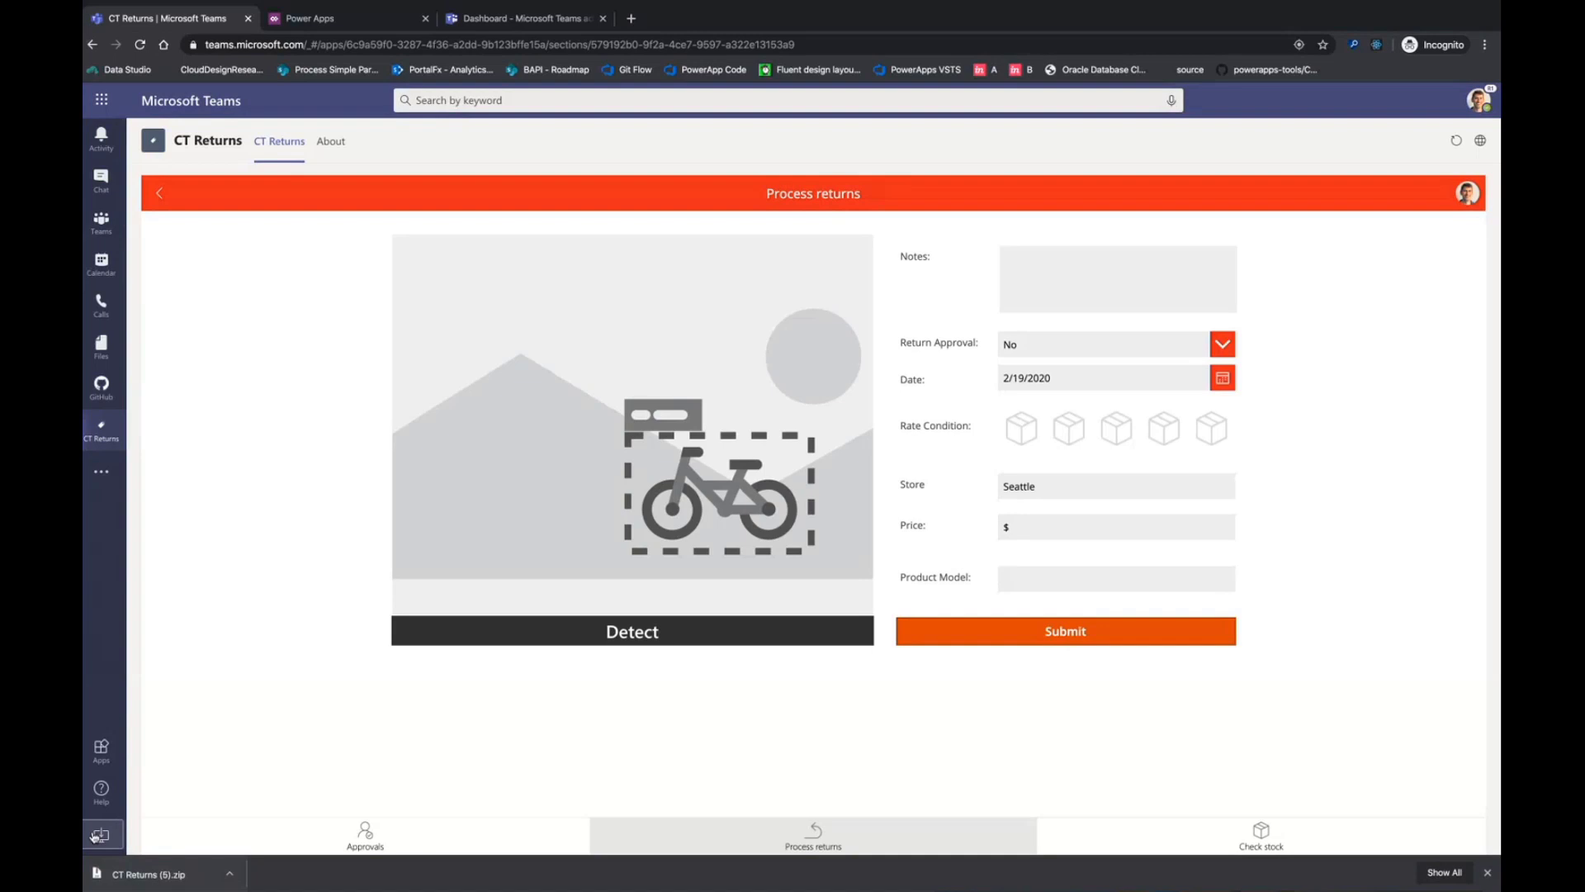
pyautogui.click(100, 758)
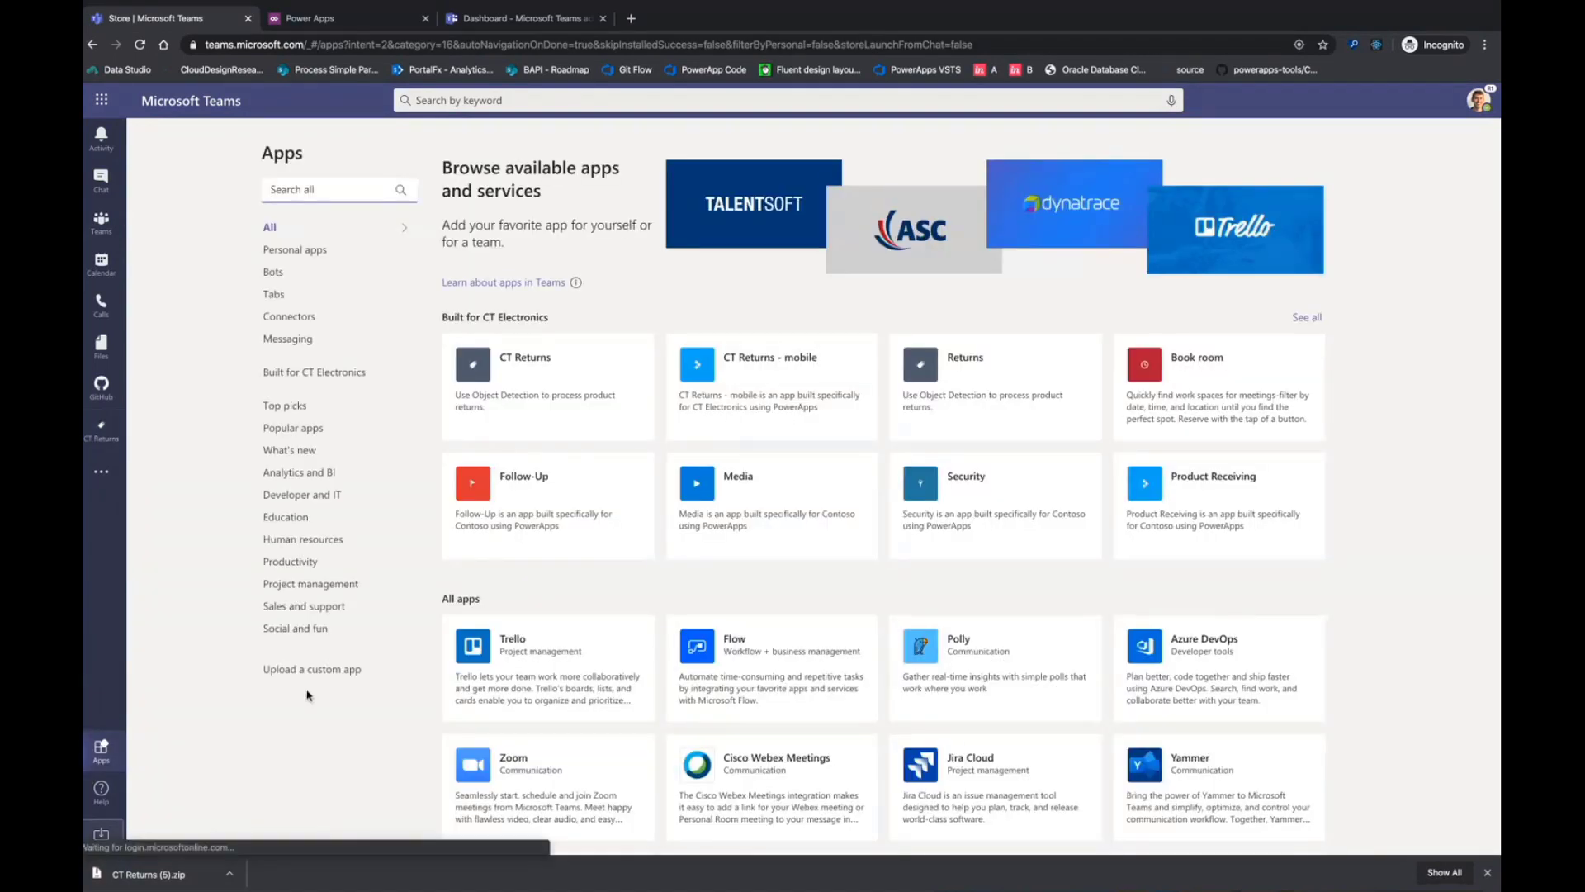
pyautogui.click(311, 669)
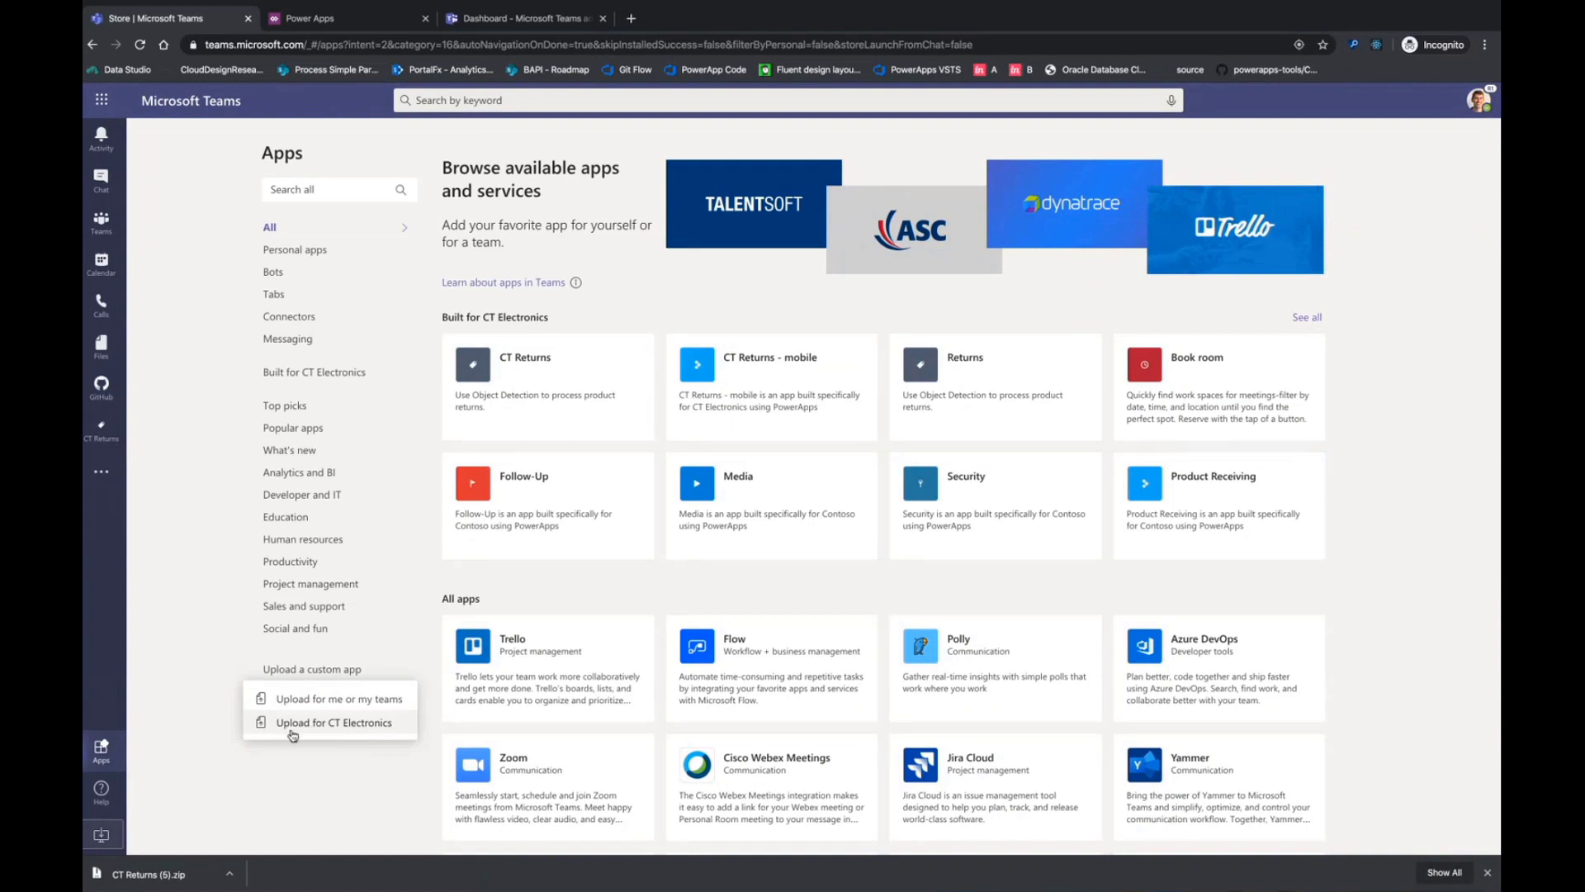
pyautogui.click(355, 730)
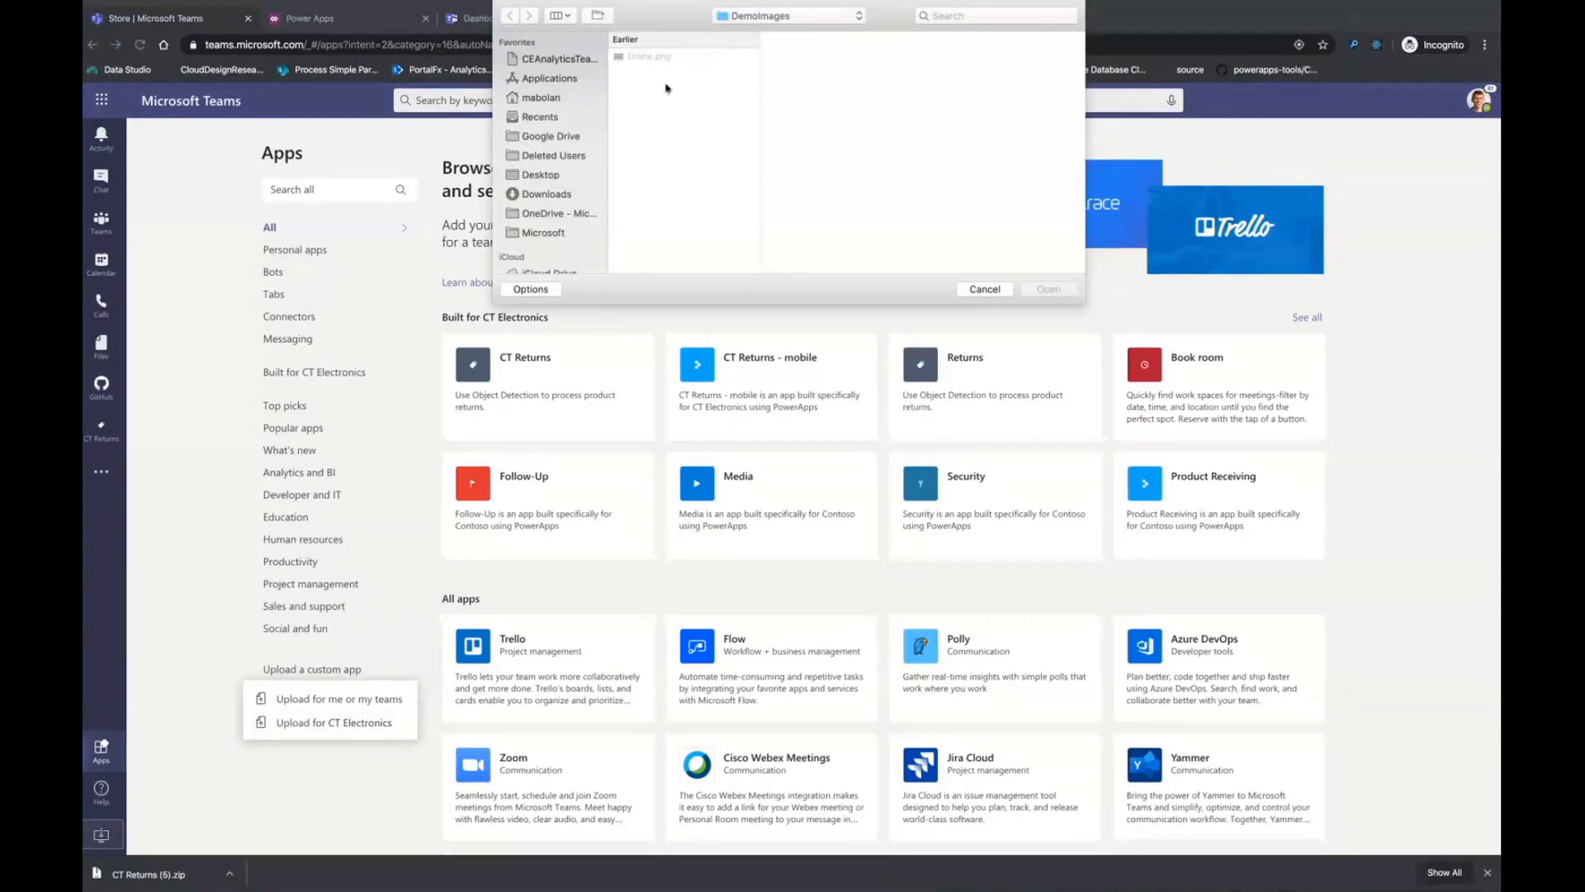
# Try to upload CT Returns (5).zip from the Downloads folder as a custom app for CT Electronics.
pyautogui.click(734, 21)
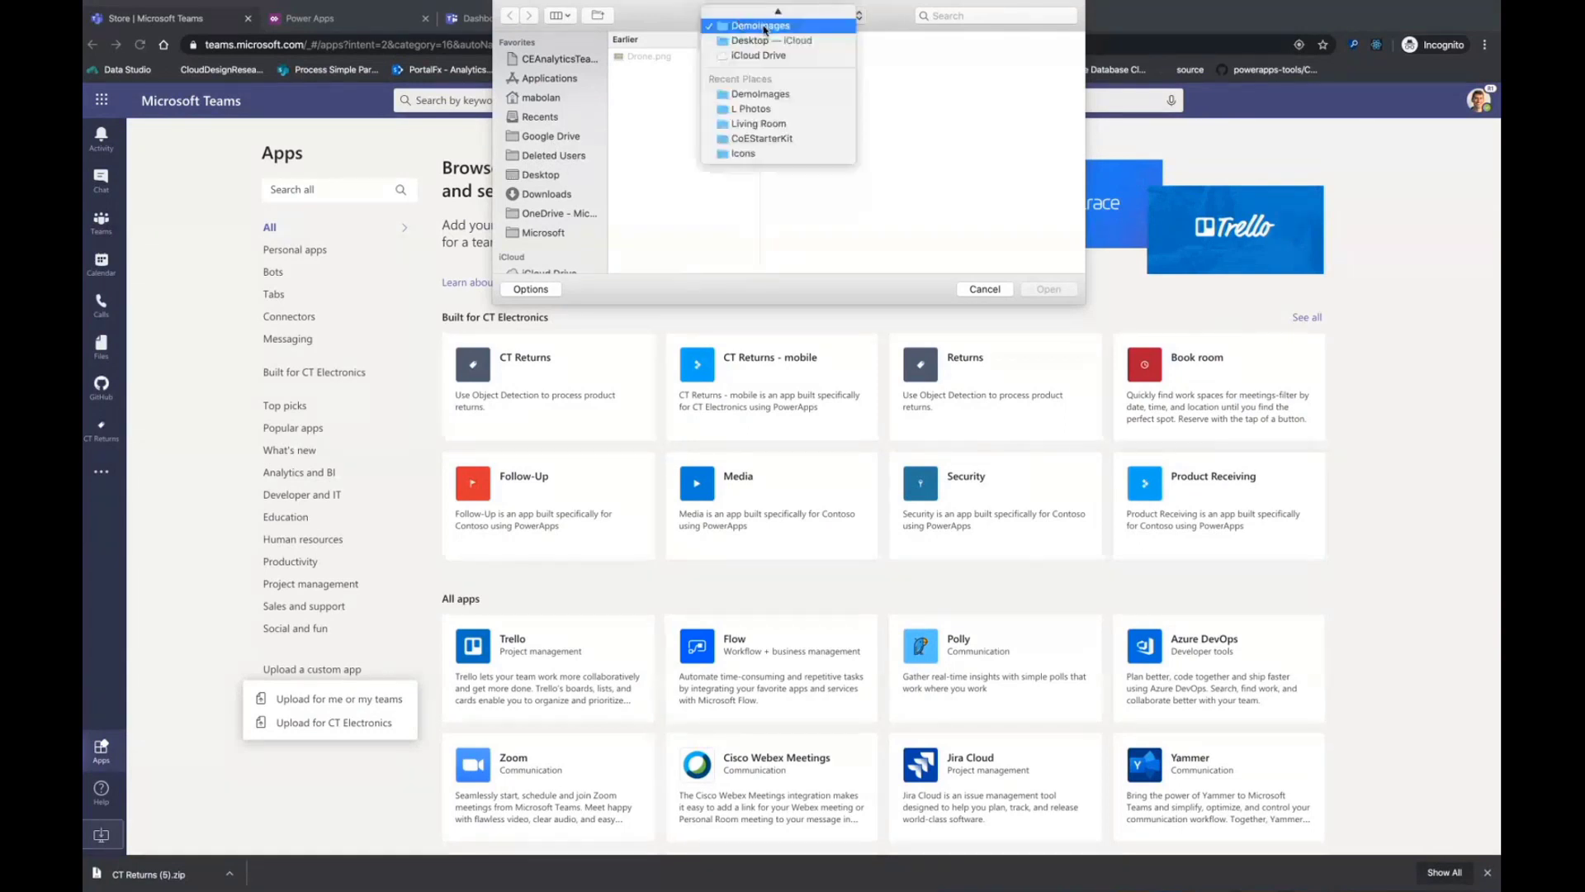
pyautogui.click(747, 34)
pyautogui.scroll(-10, 678, 213)
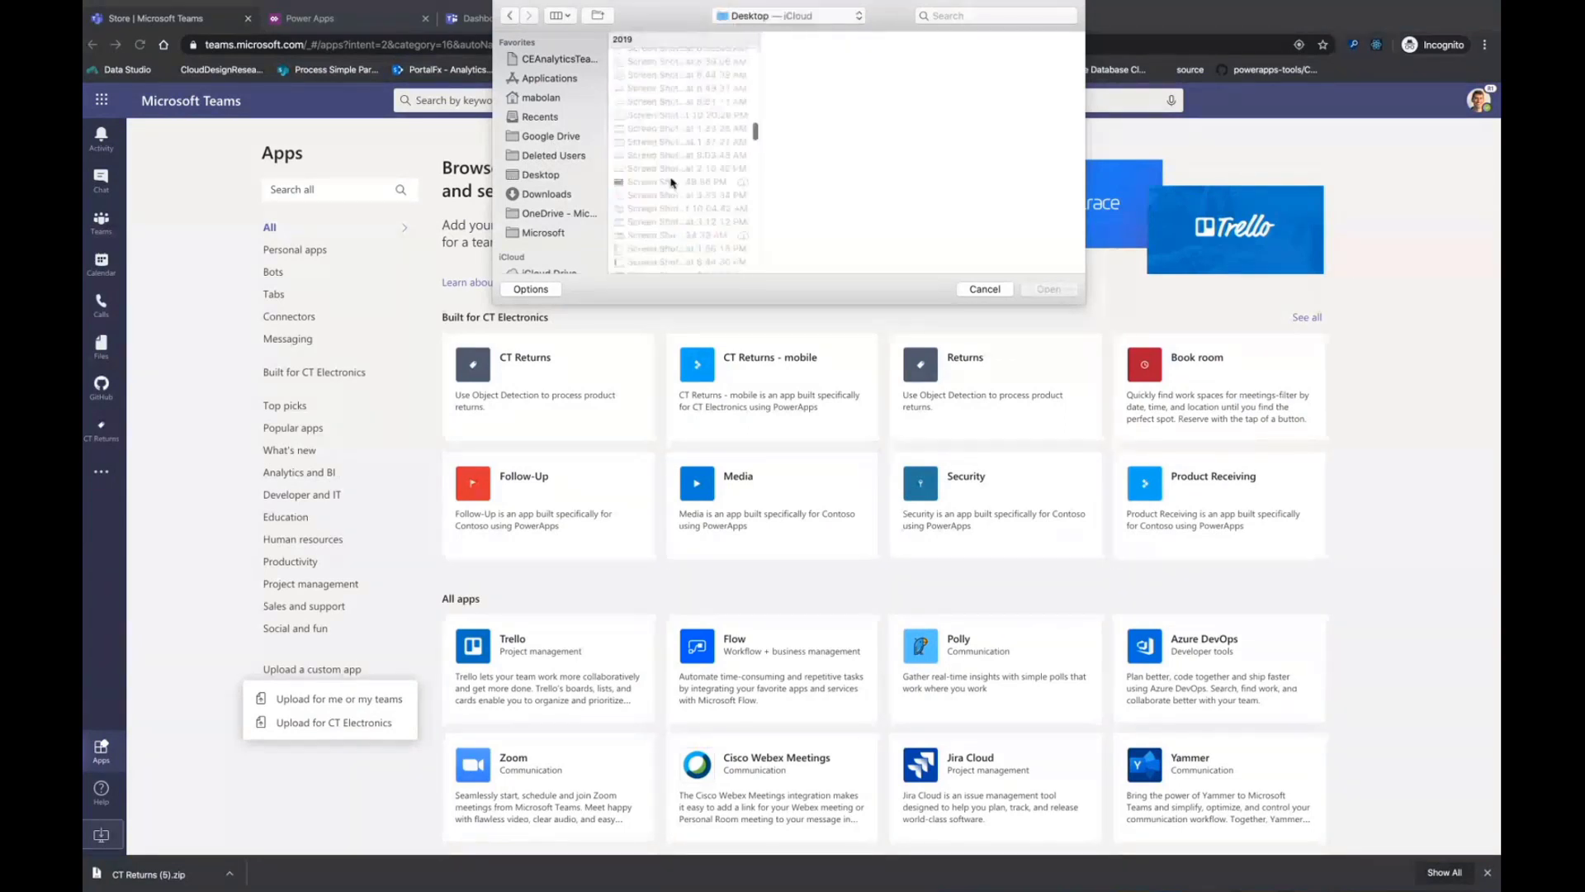
pyautogui.click(543, 195)
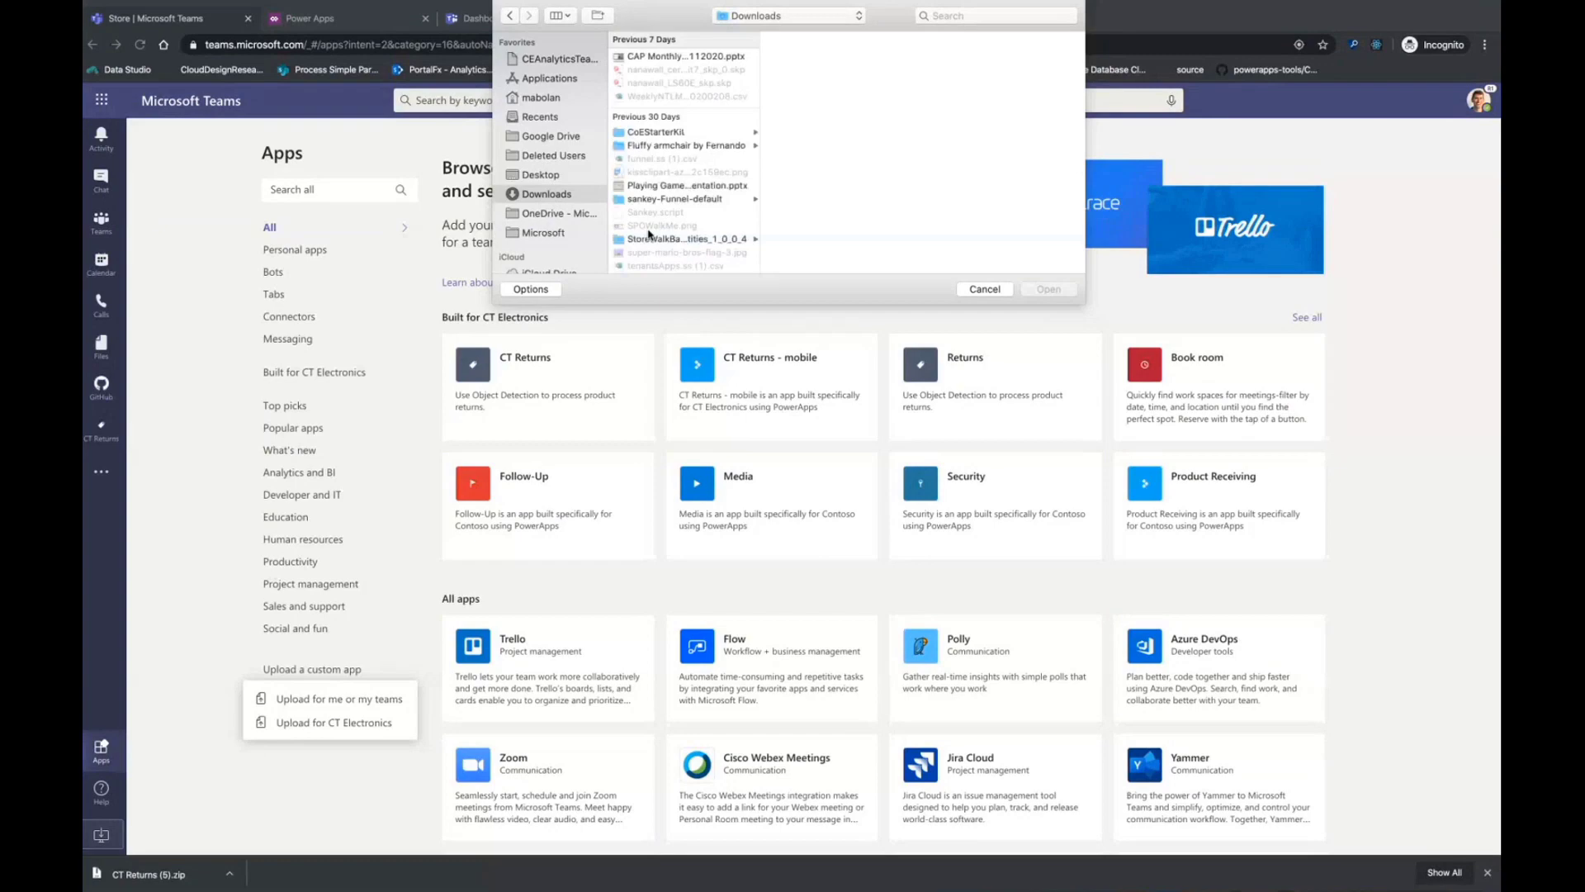
pyautogui.scroll(-10, 649, 234)
pyautogui.scroll(-5, 648, 234)
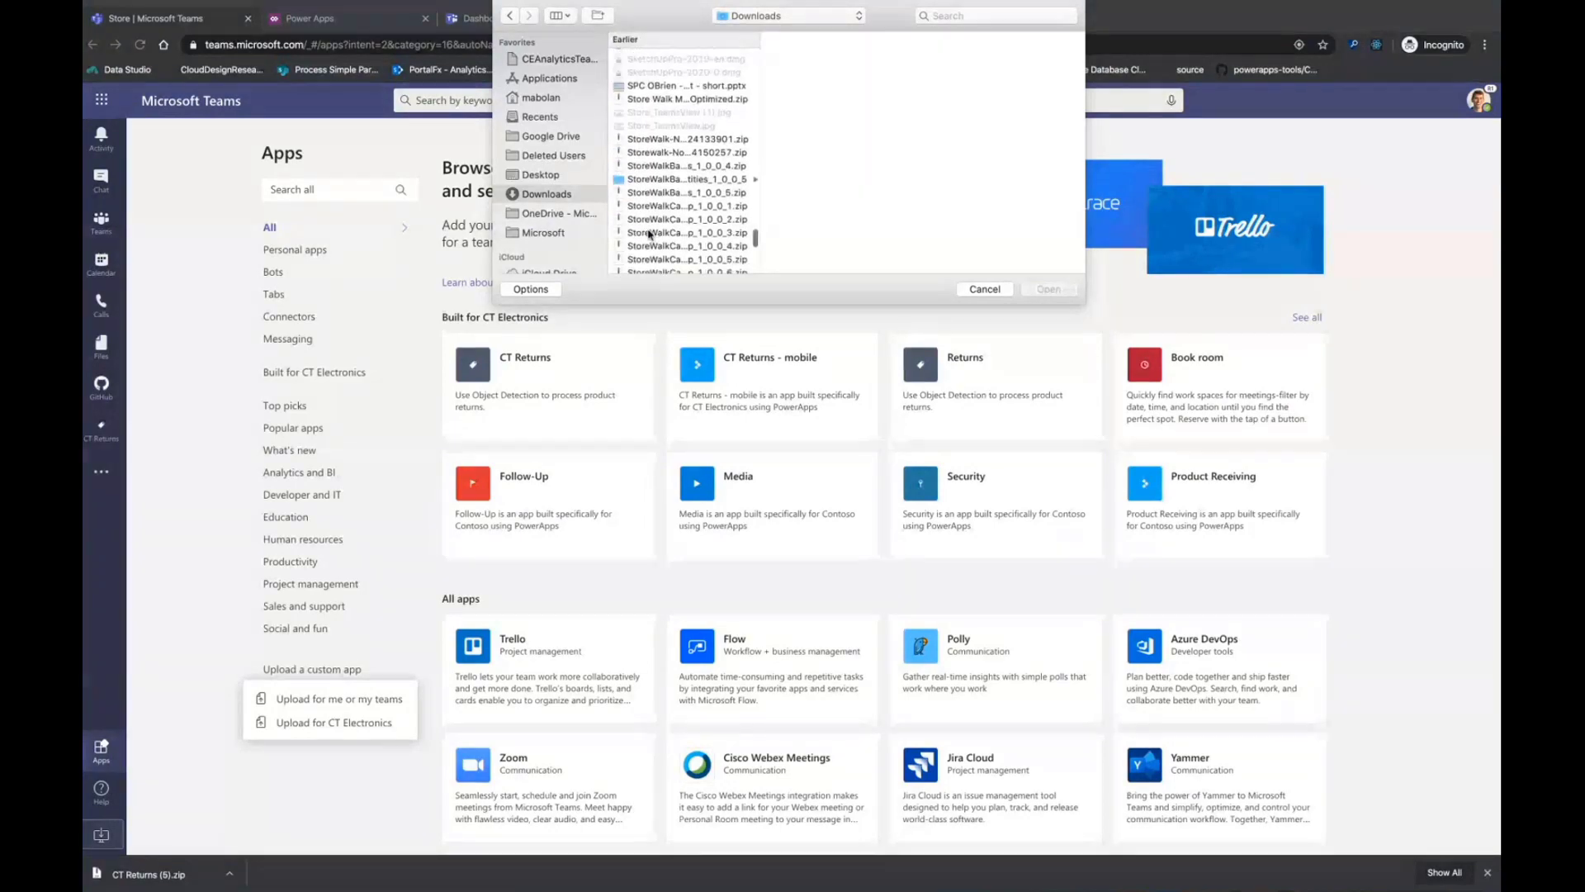
pyautogui.scroll(5, 648, 235)
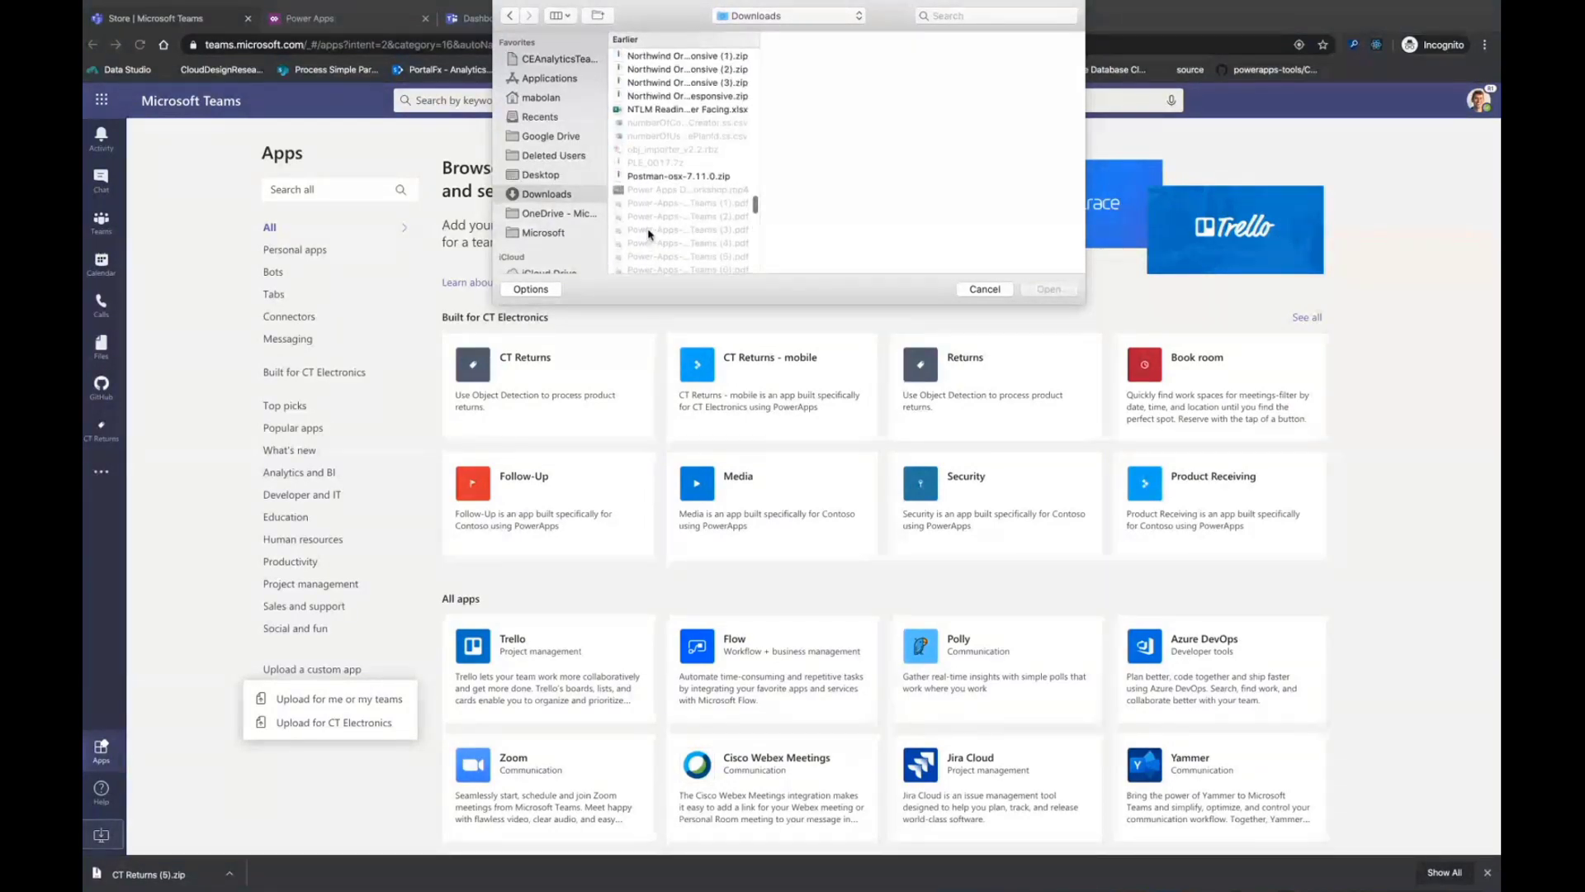
pyautogui.scroll(10, 649, 231)
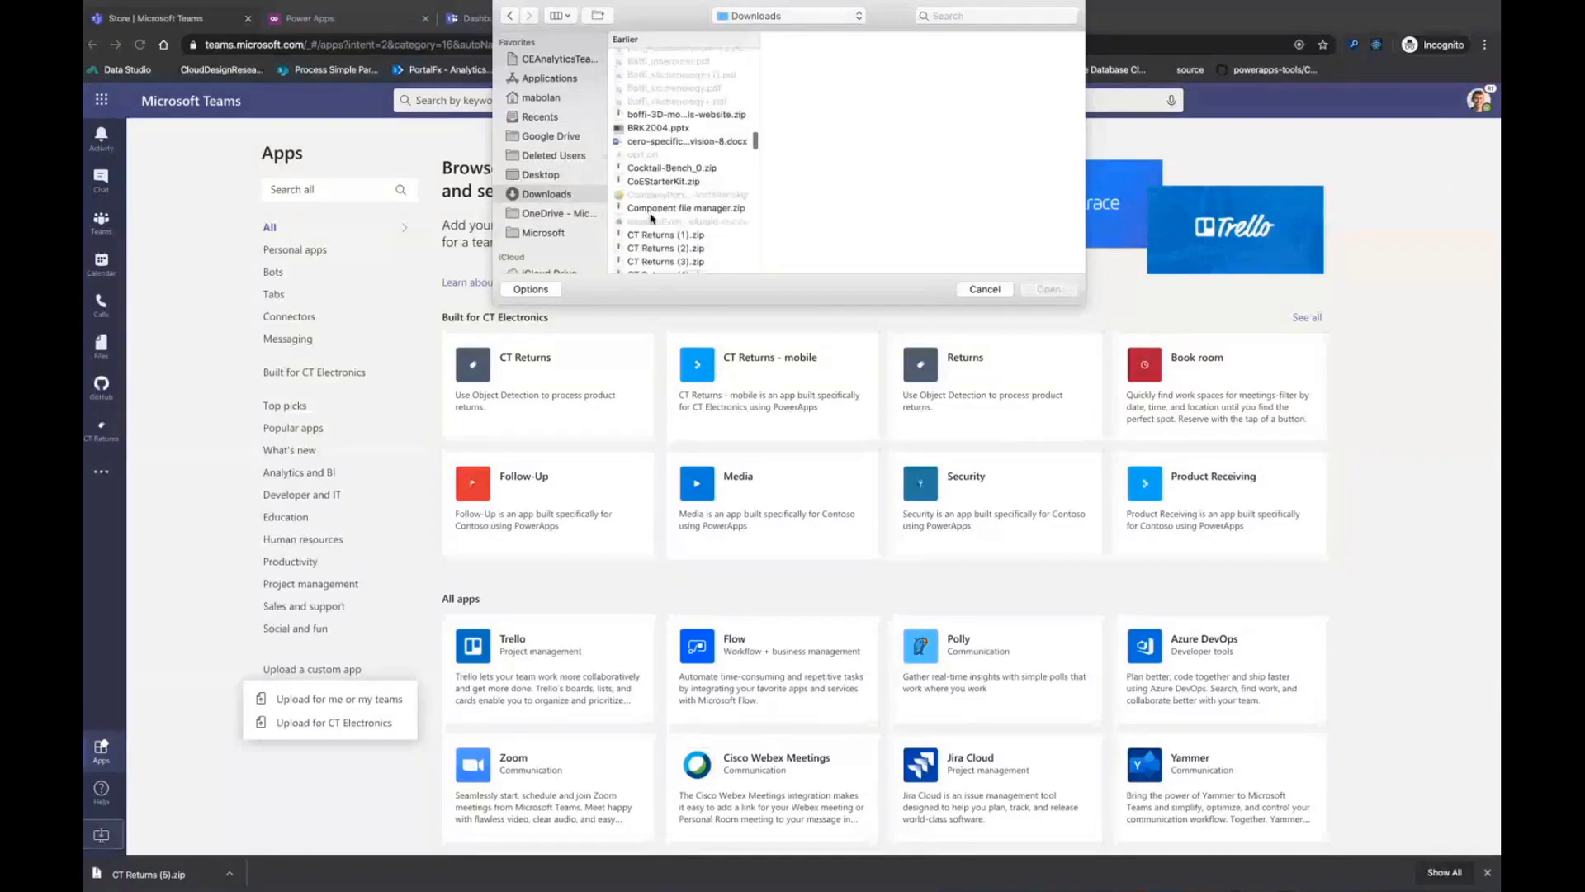
pyautogui.scroll(-2, 652, 218)
pyautogui.click(674, 248)
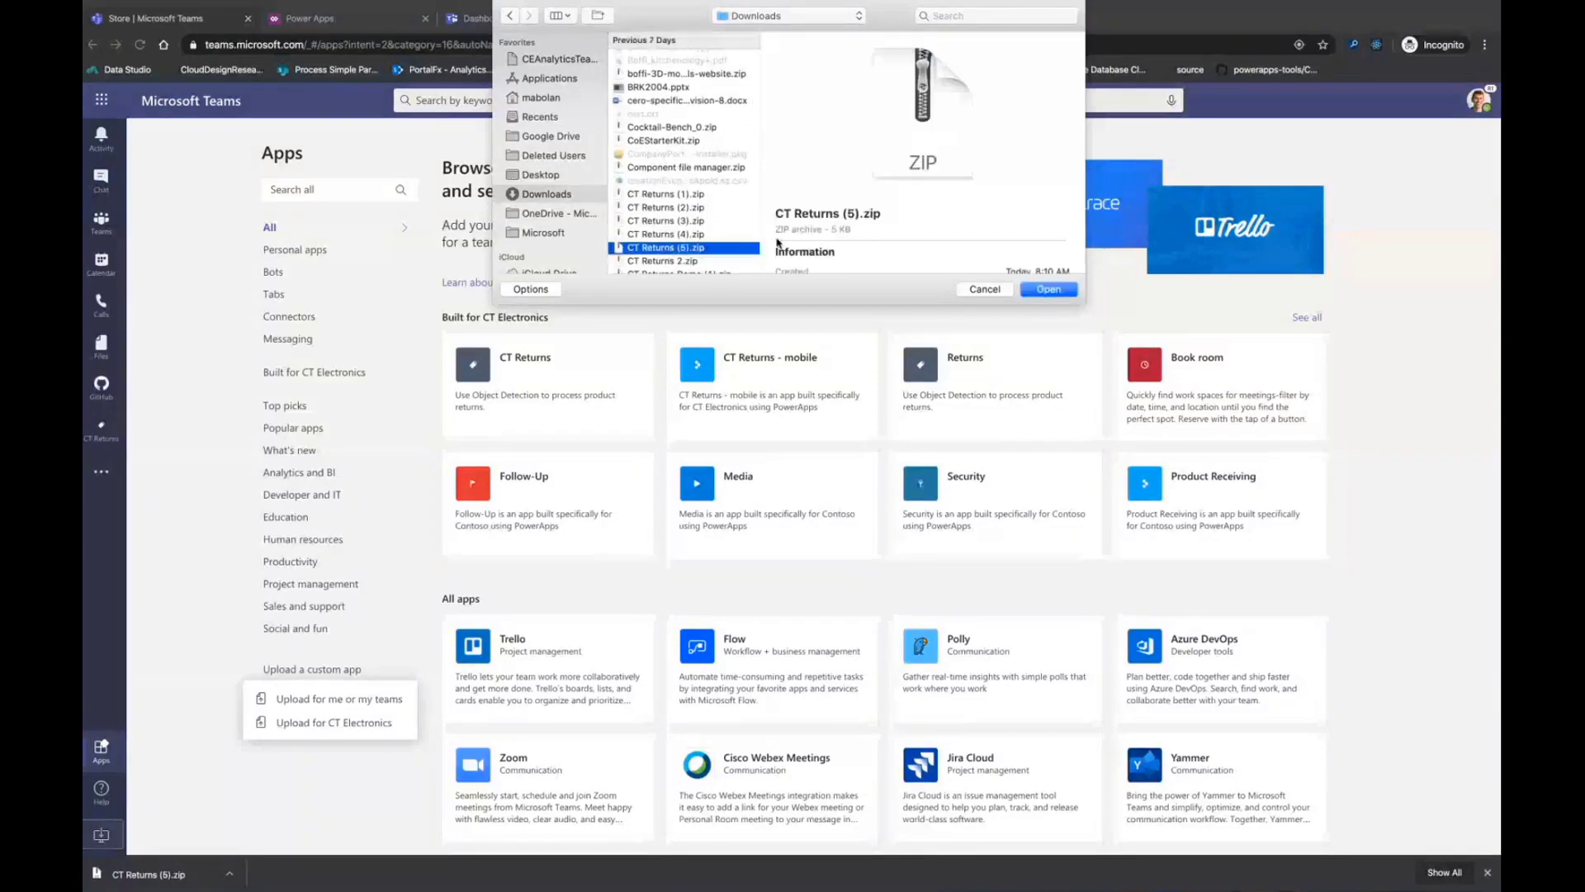
pyautogui.click(1037, 293)
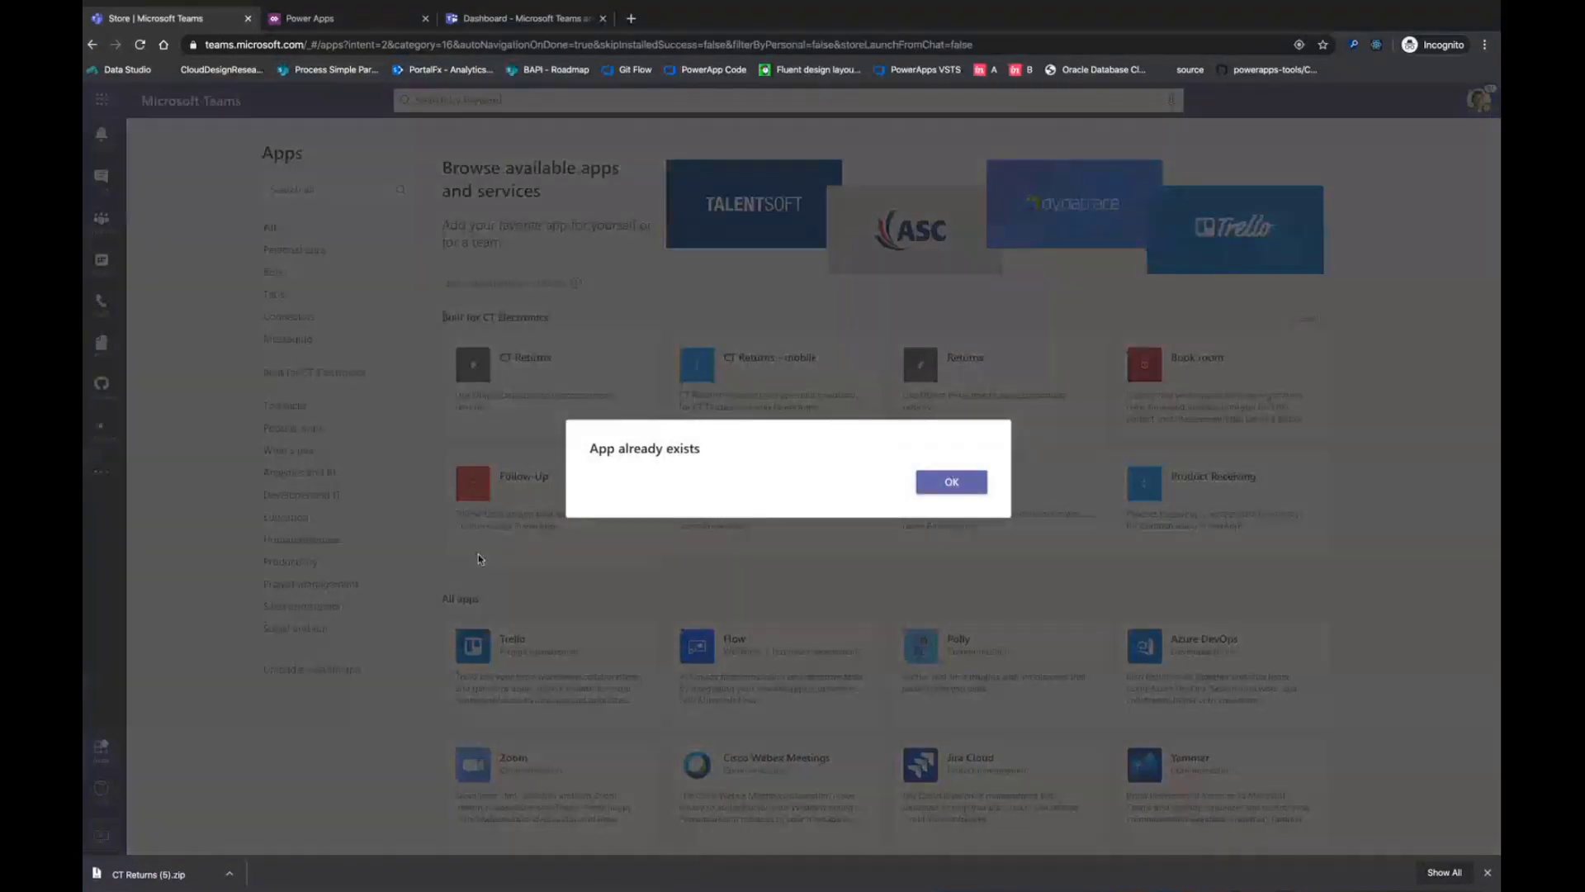
pyautogui.click(951, 482)
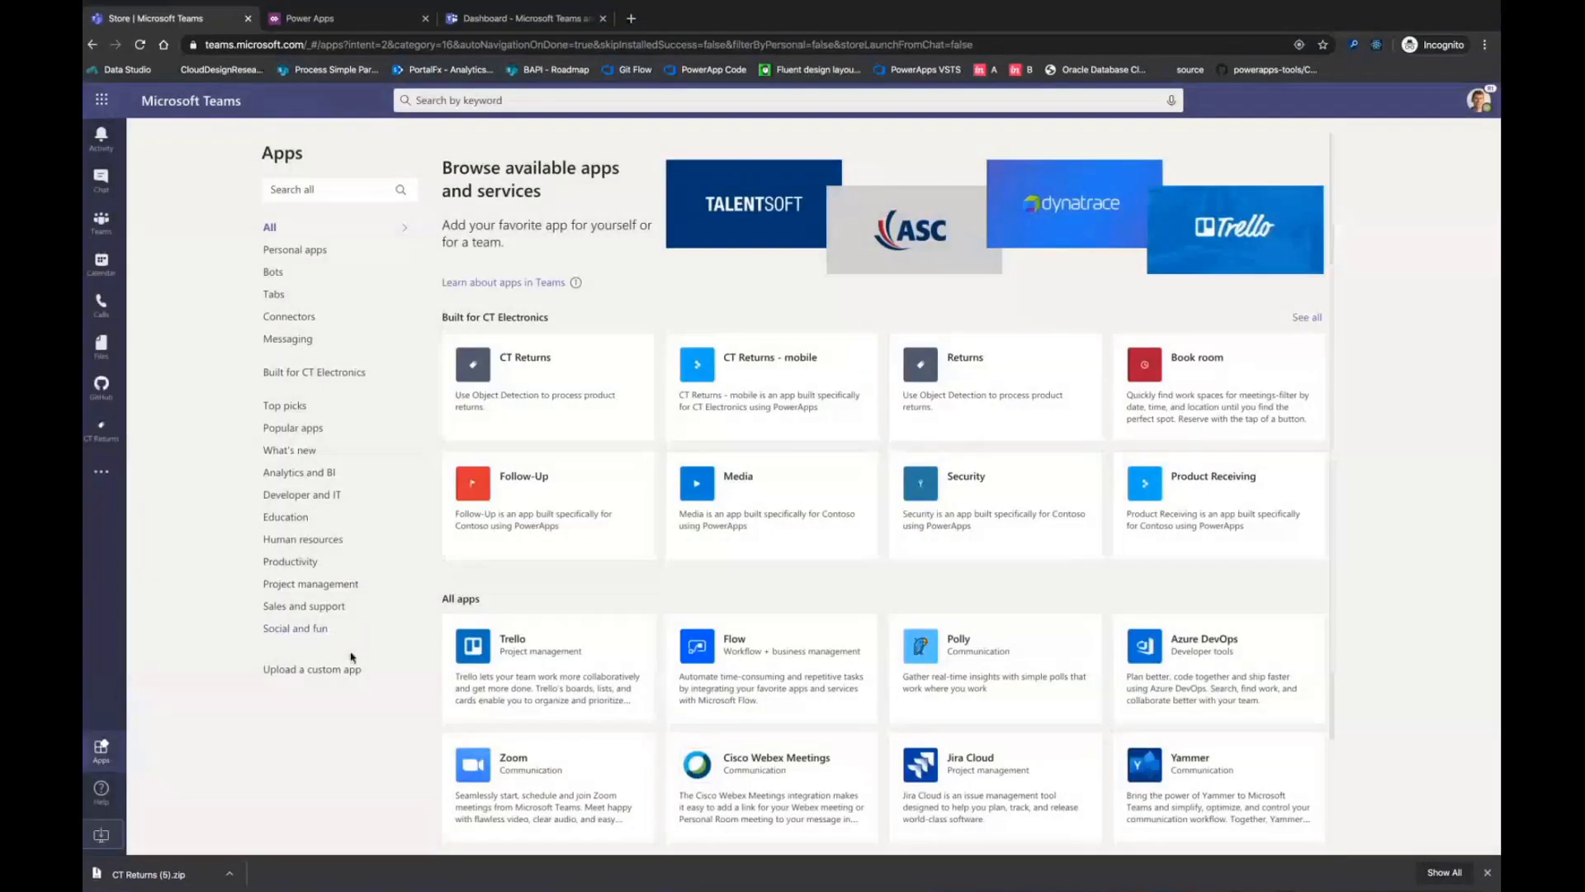
# Upload CT Returns (5).zip from the Downloads folder as a custom app for me or my teams.
pyautogui.click(312, 670)
pyautogui.click(318, 698)
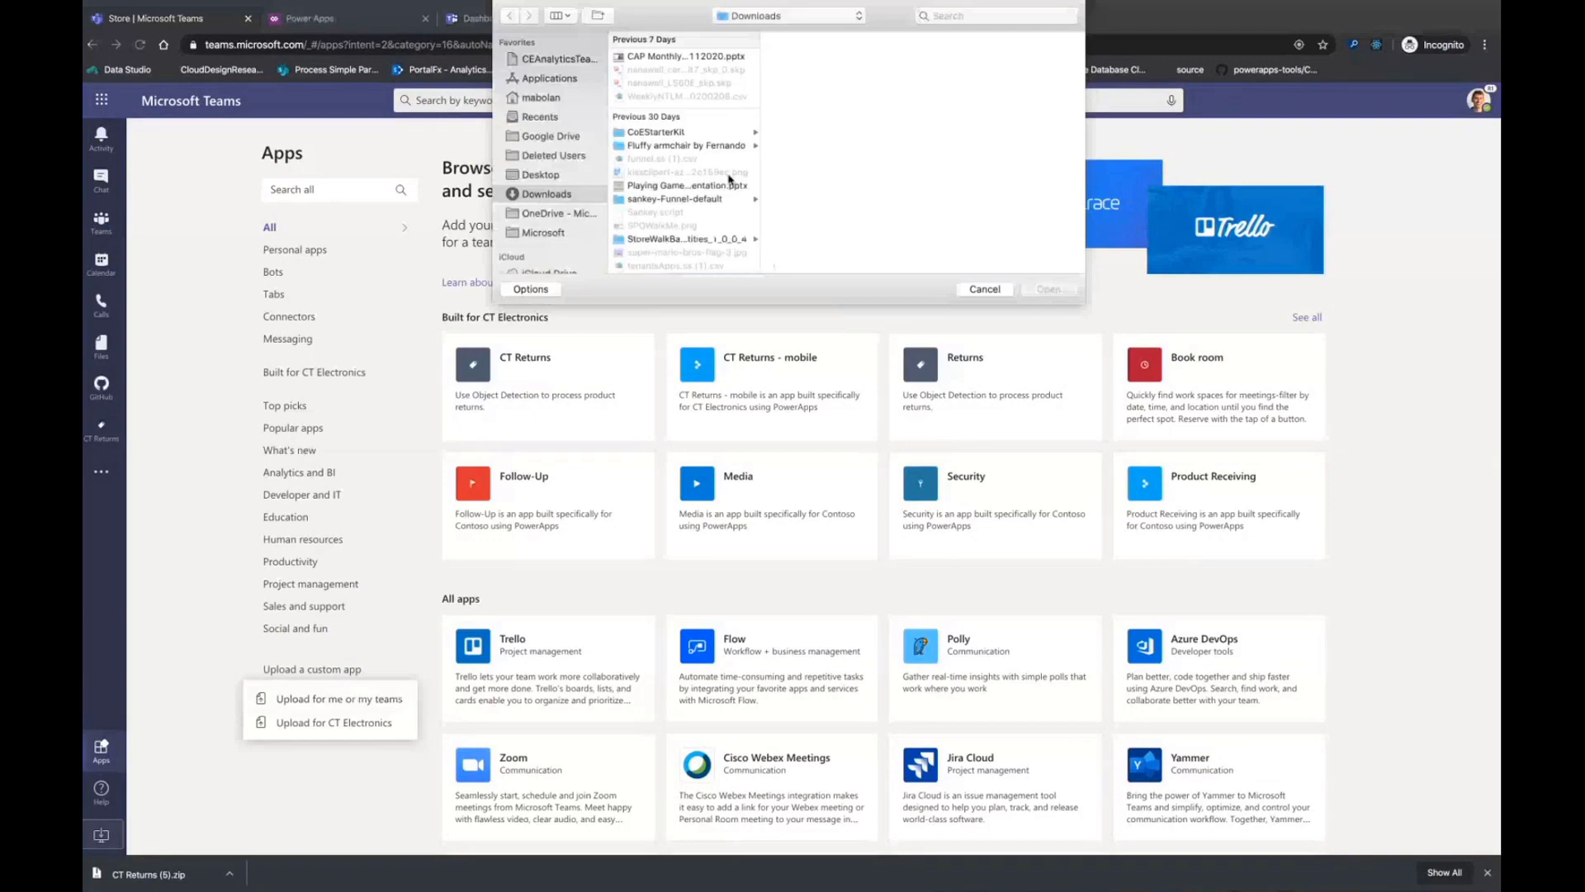
pyautogui.scroll(-10, 663, 175)
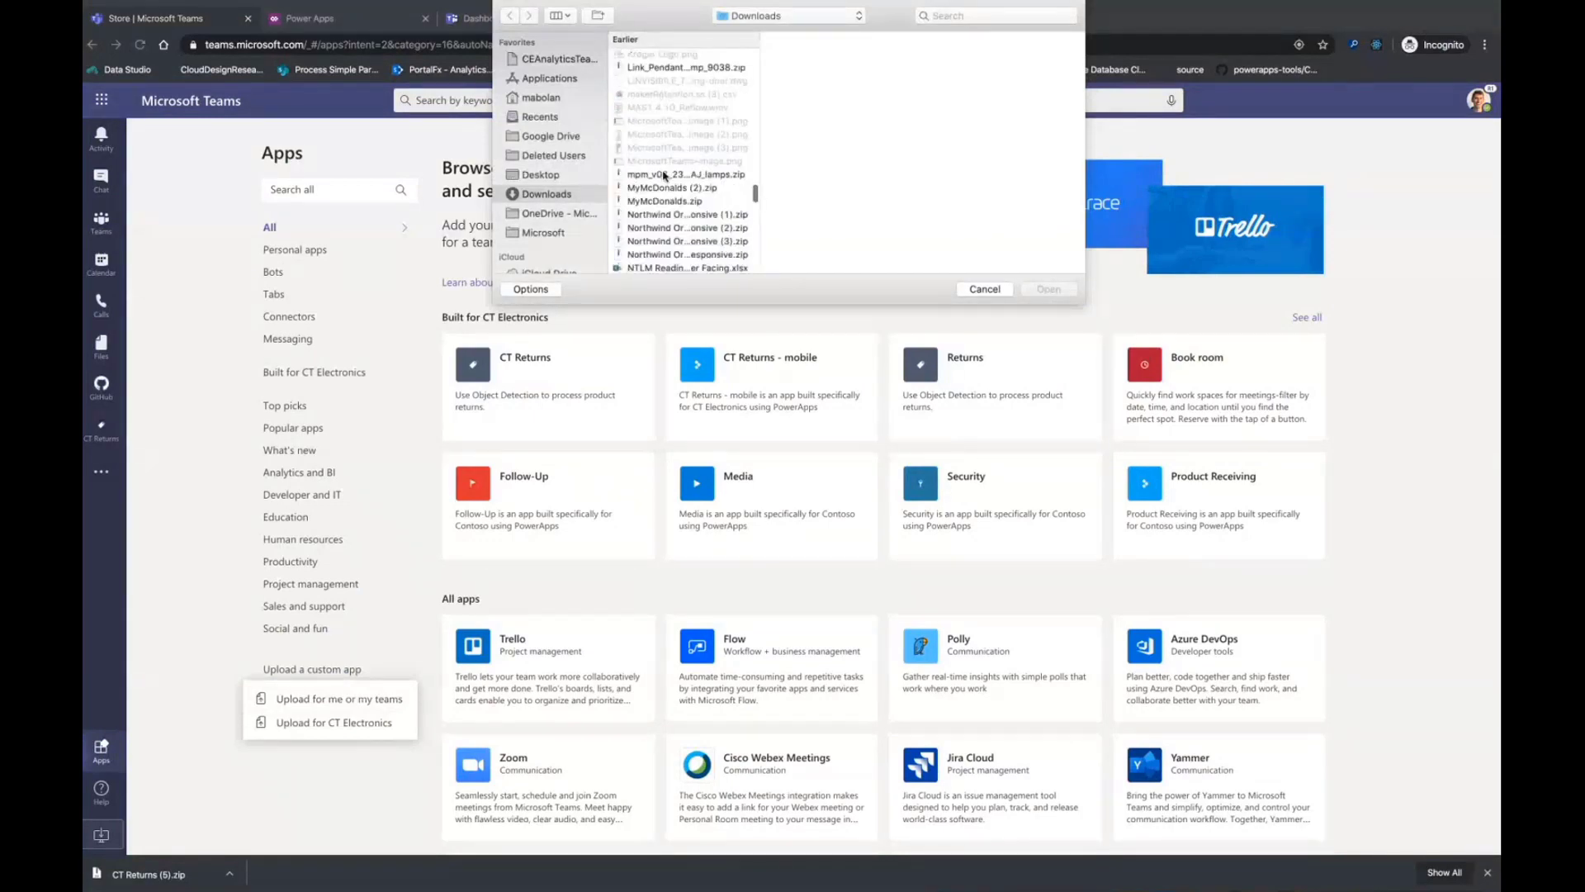
pyautogui.scroll(5, 662, 169)
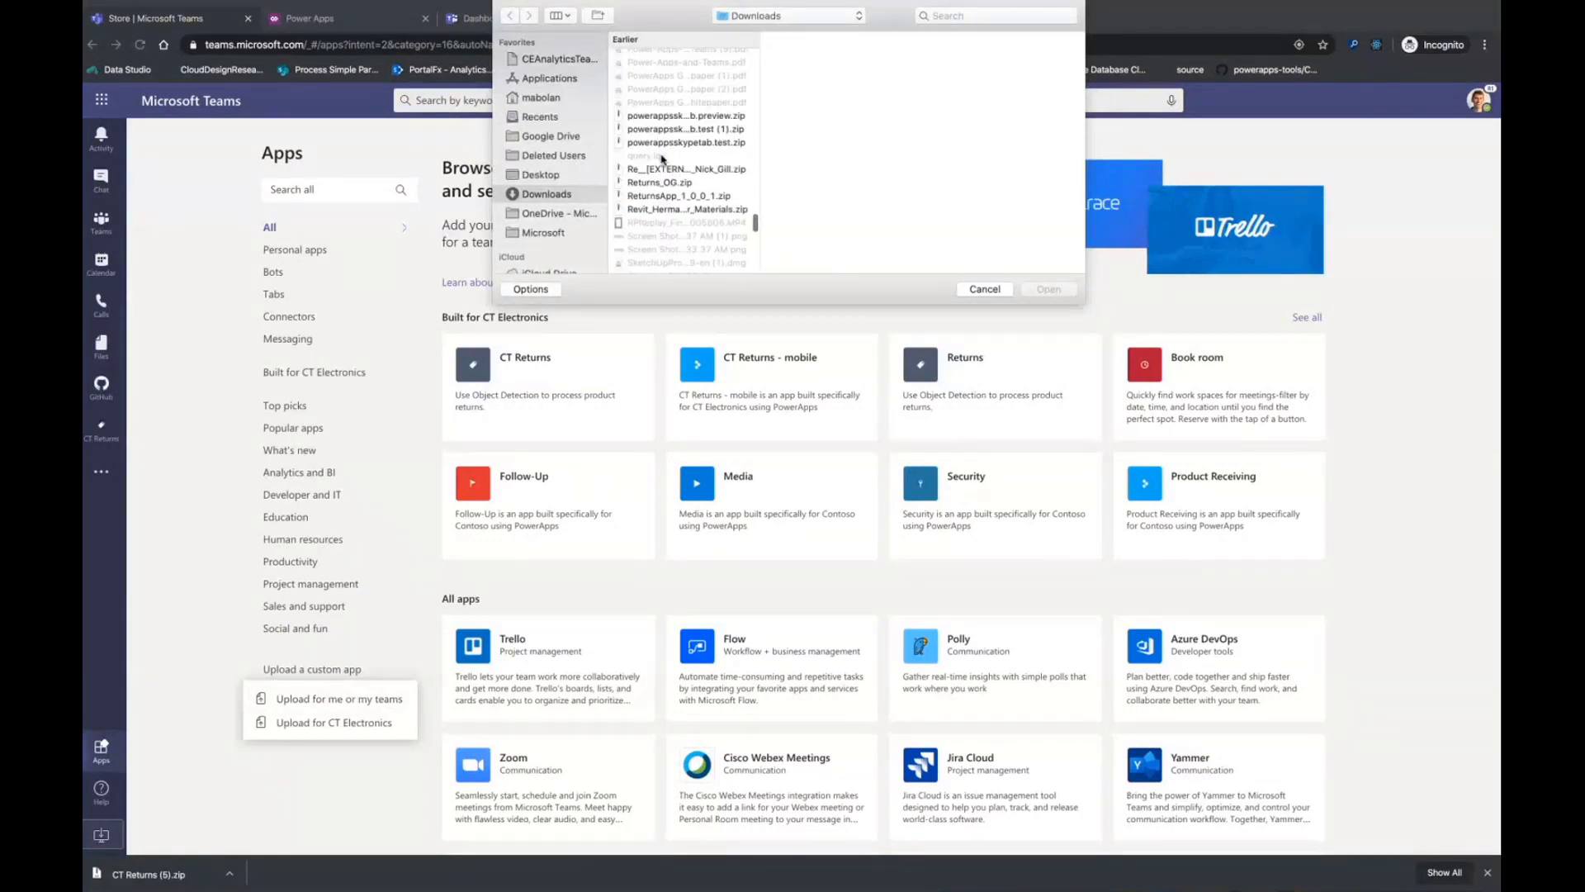
pyautogui.scroll(5, 663, 160)
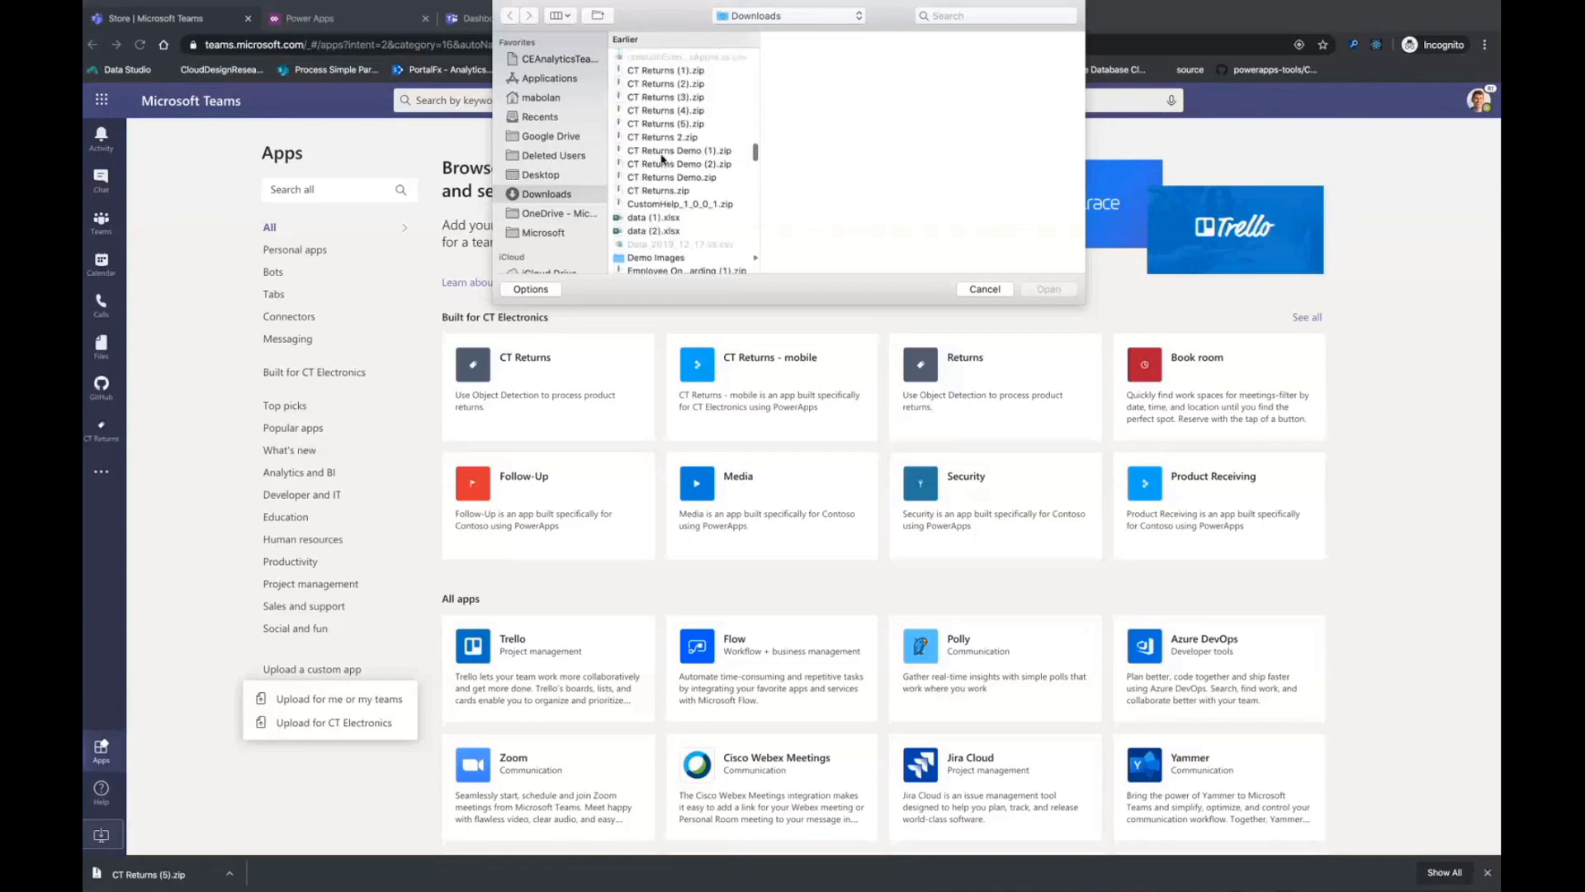
pyautogui.doubleClick(671, 123)
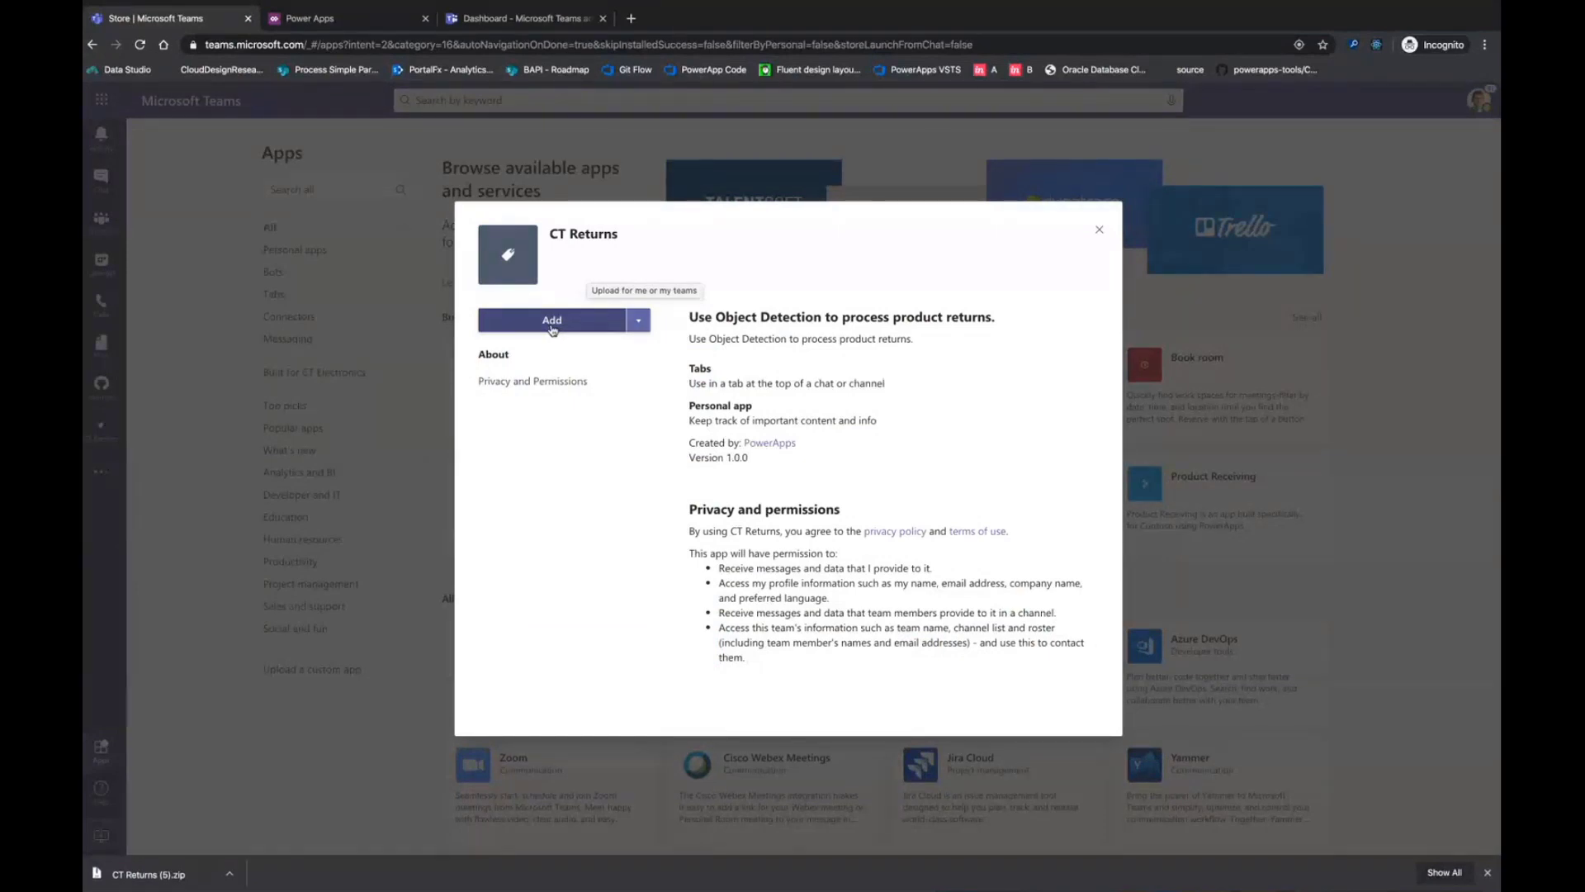
# Open the channel selection for adding CT Returns to a team, and close it without choosing a channel.
pyautogui.click(638, 320)
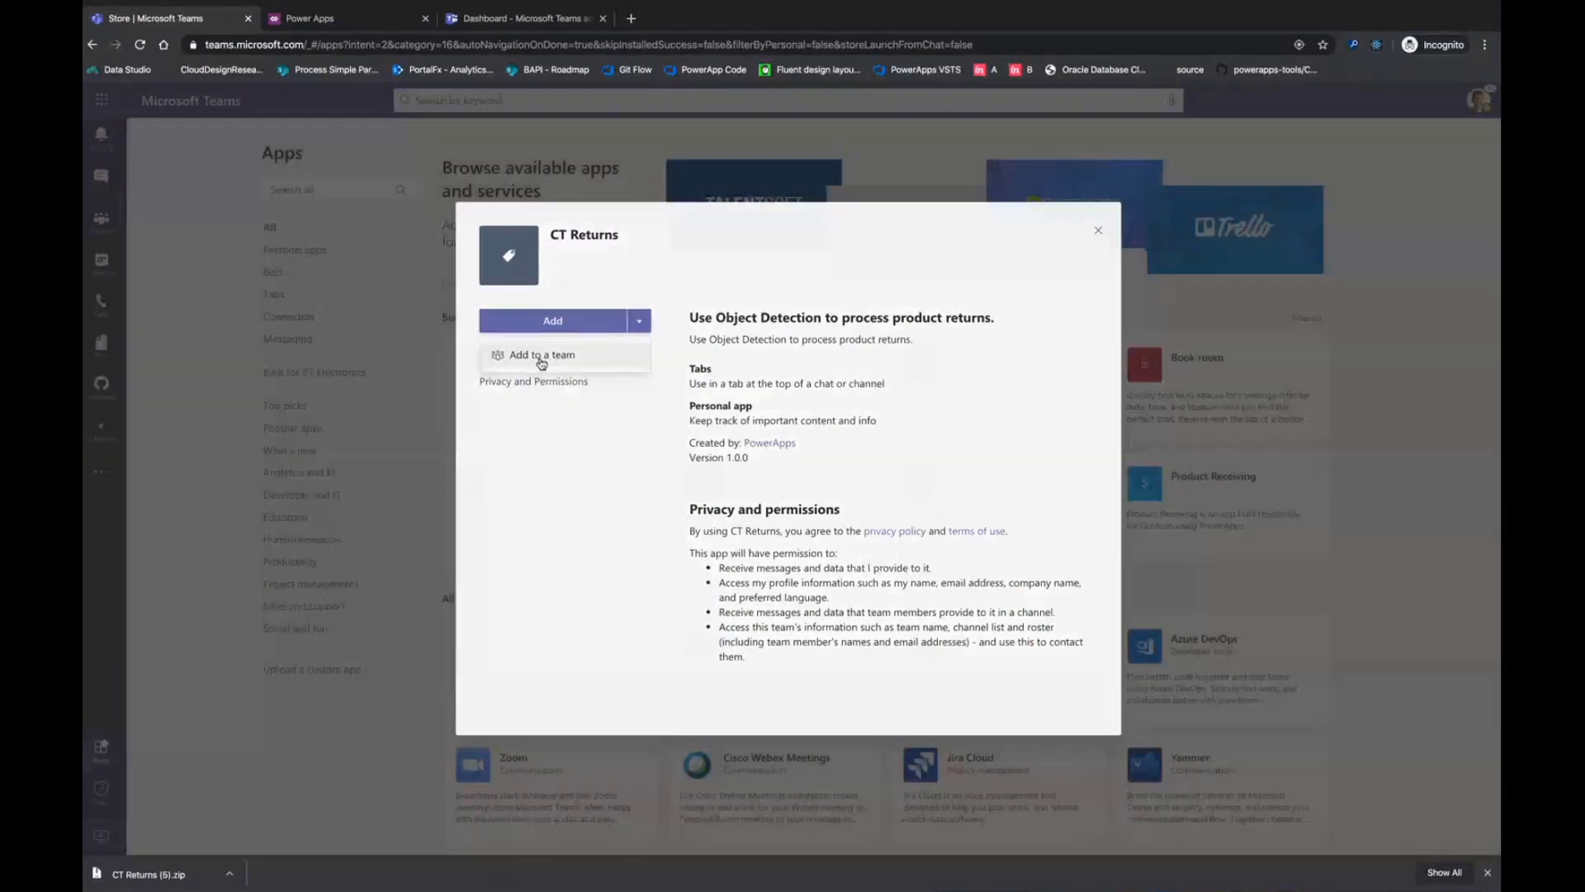
pyautogui.click(541, 358)
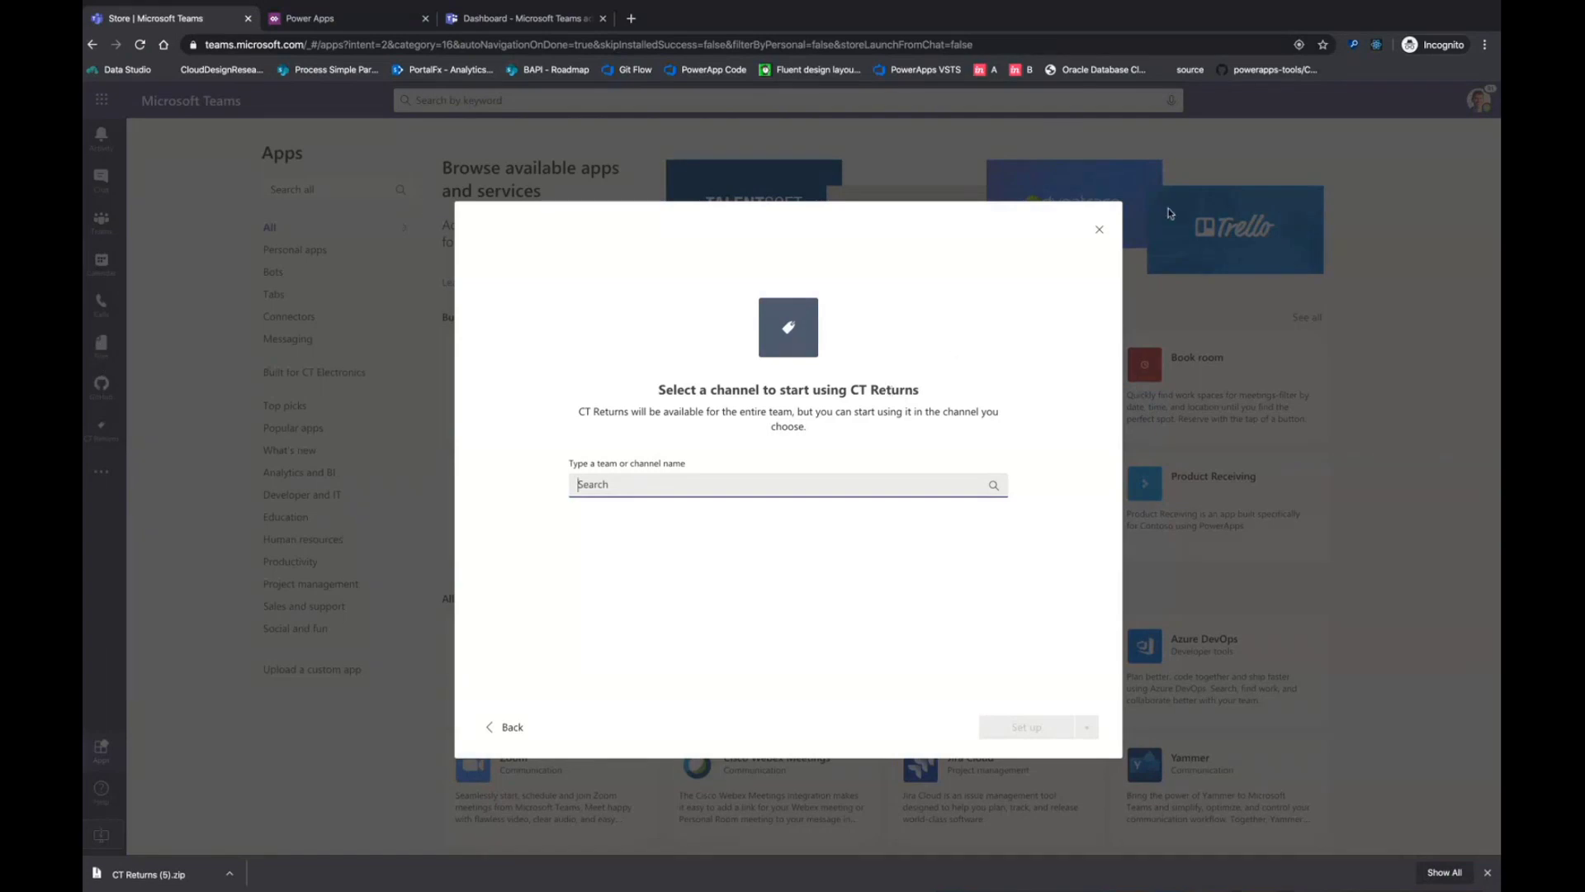
pyautogui.click(1099, 230)
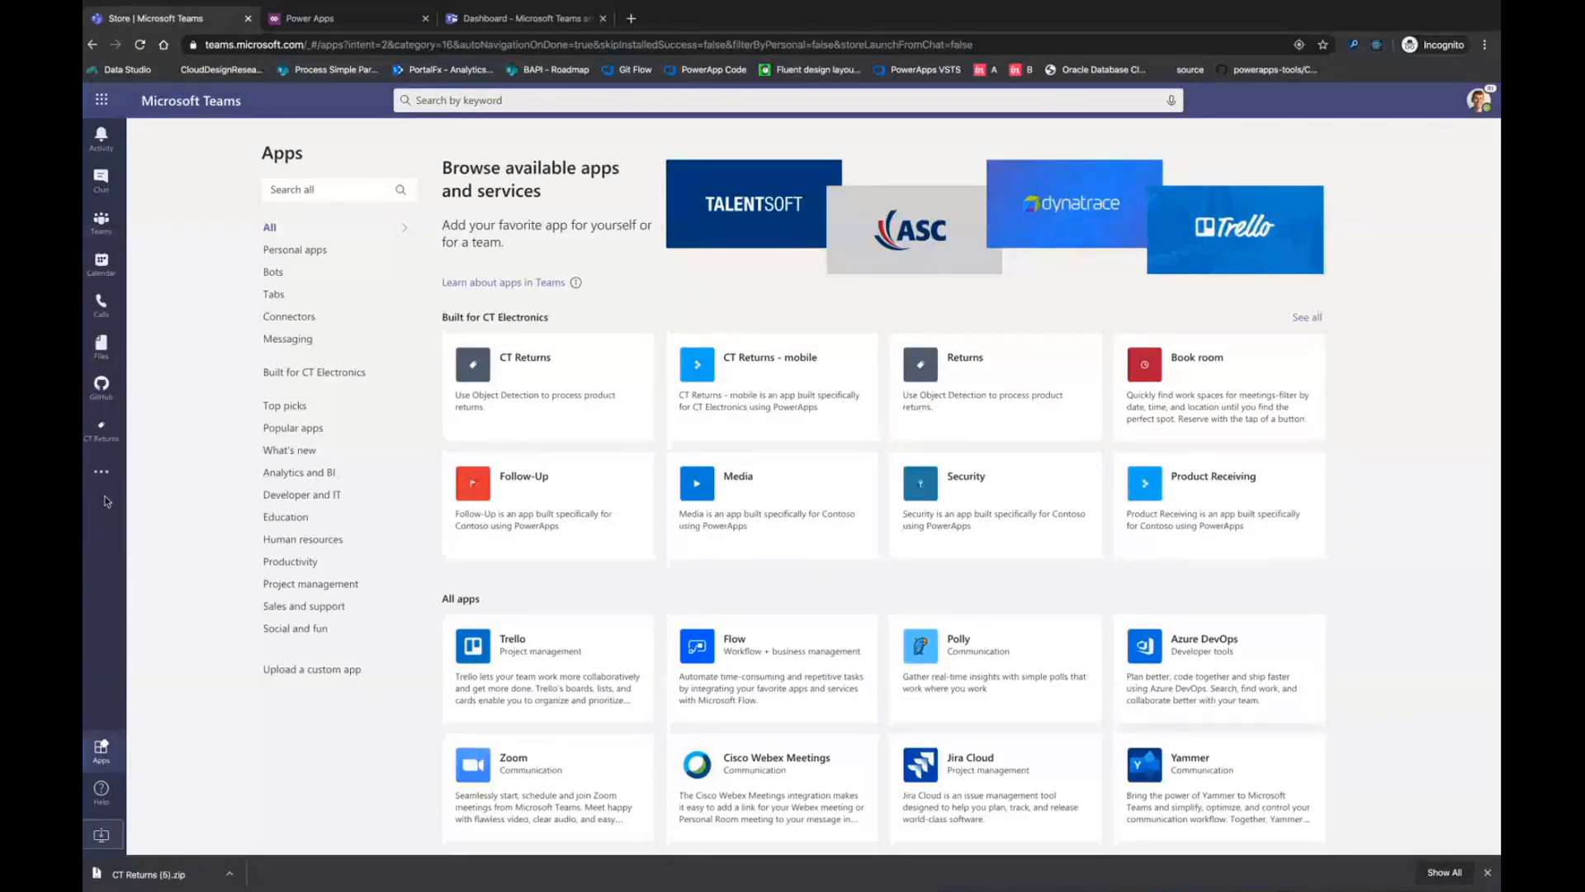
# Switch to the Teams admin center, look over the app management pages and FirstLineWorker setup policy, and compare the pinned apps with Teams.
pyautogui.click(487, 20)
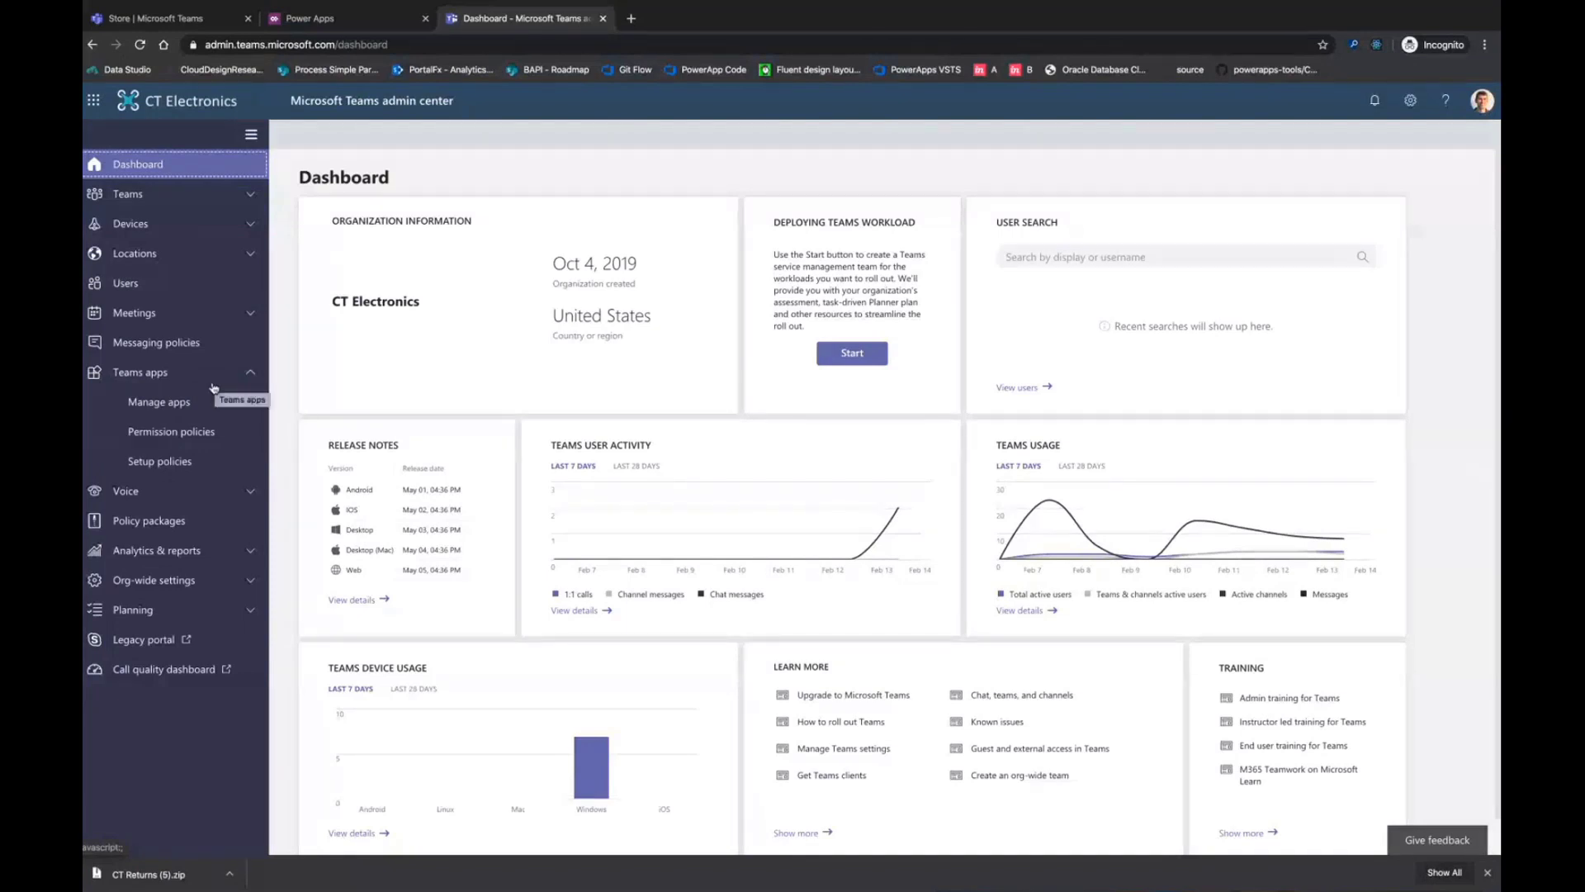
pyautogui.click(166, 409)
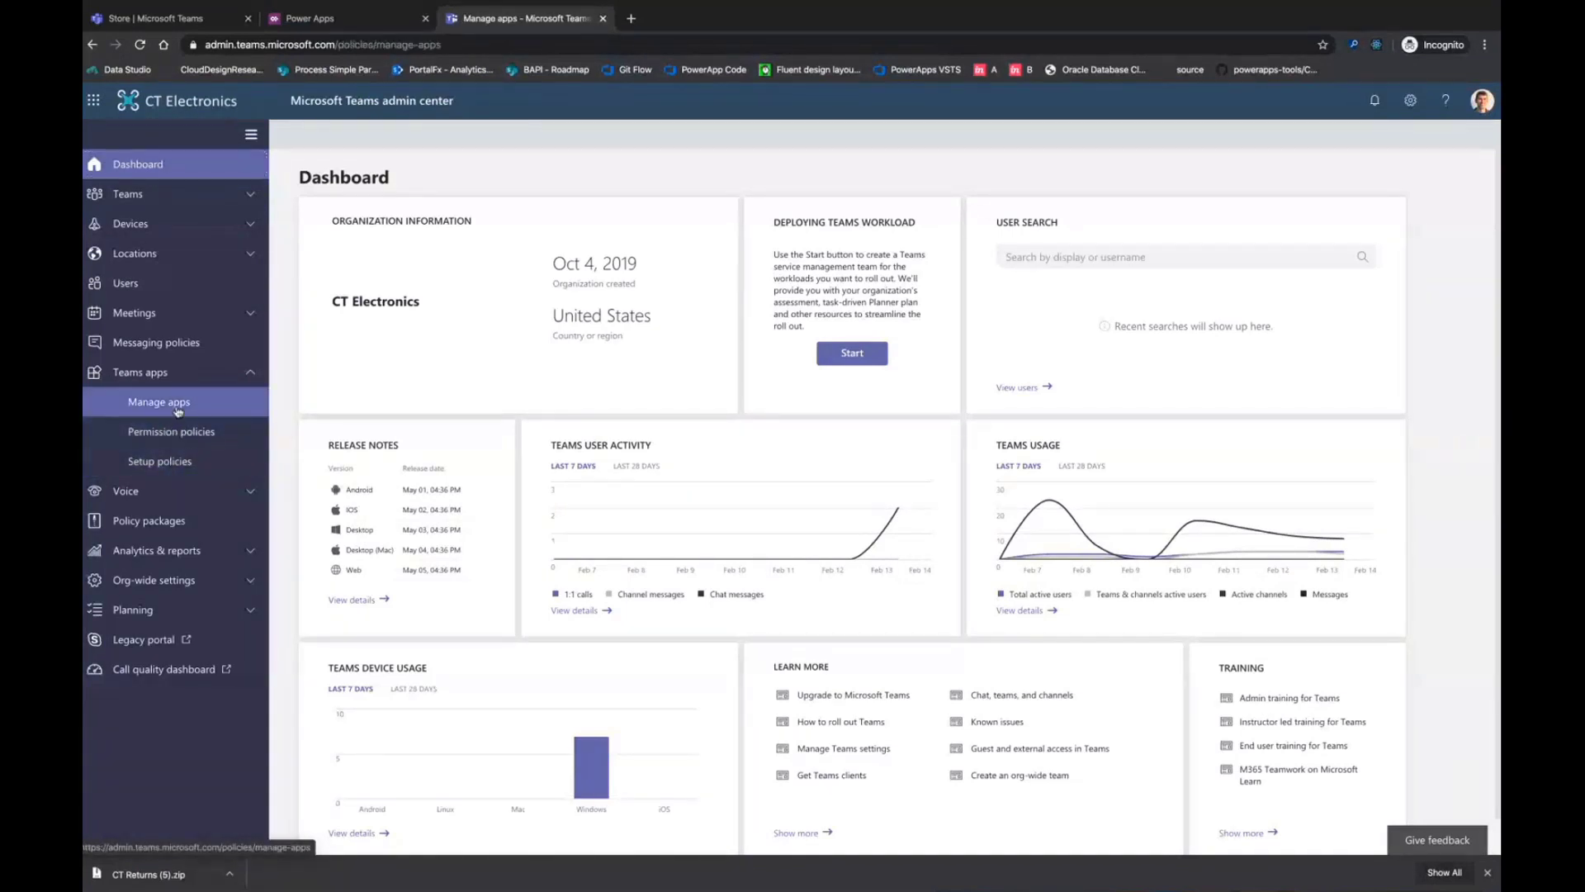
pyautogui.click(183, 438)
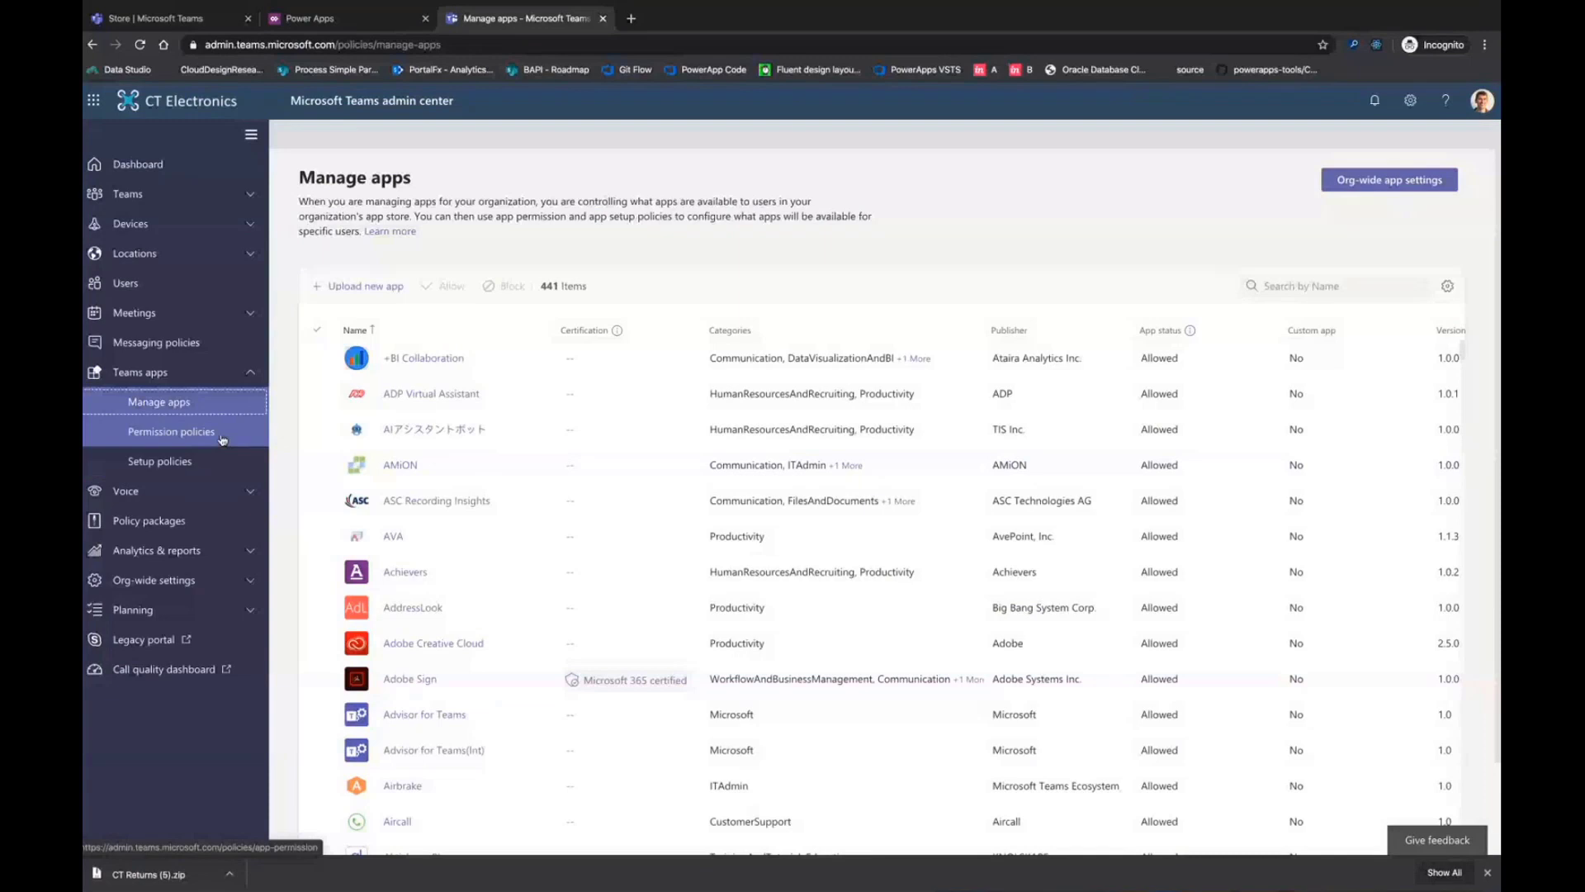
pyautogui.click(185, 467)
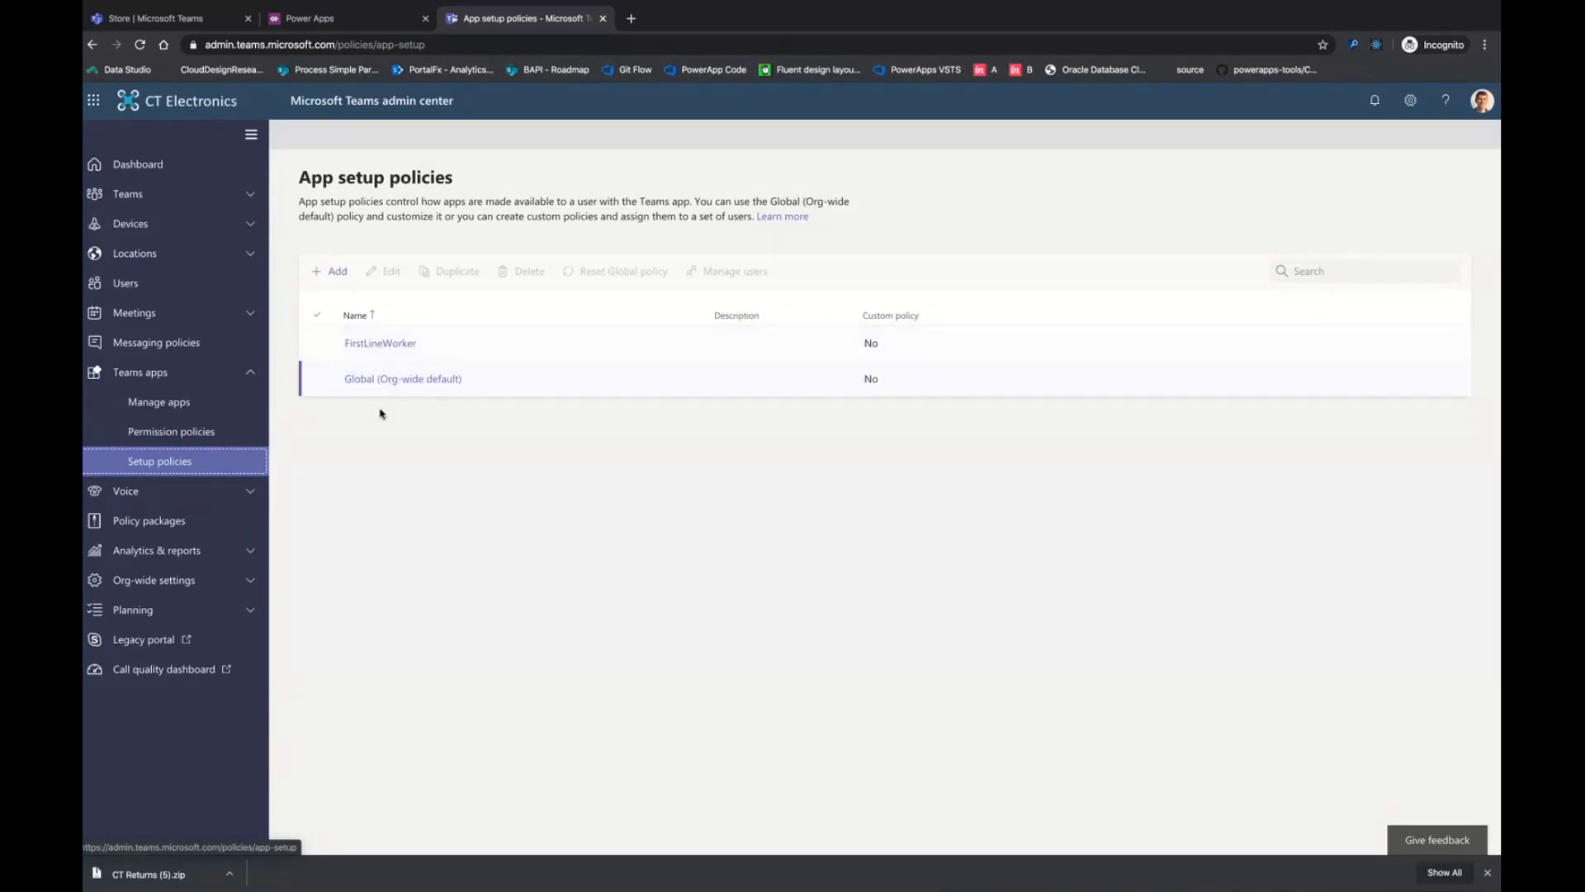
pyautogui.click(384, 345)
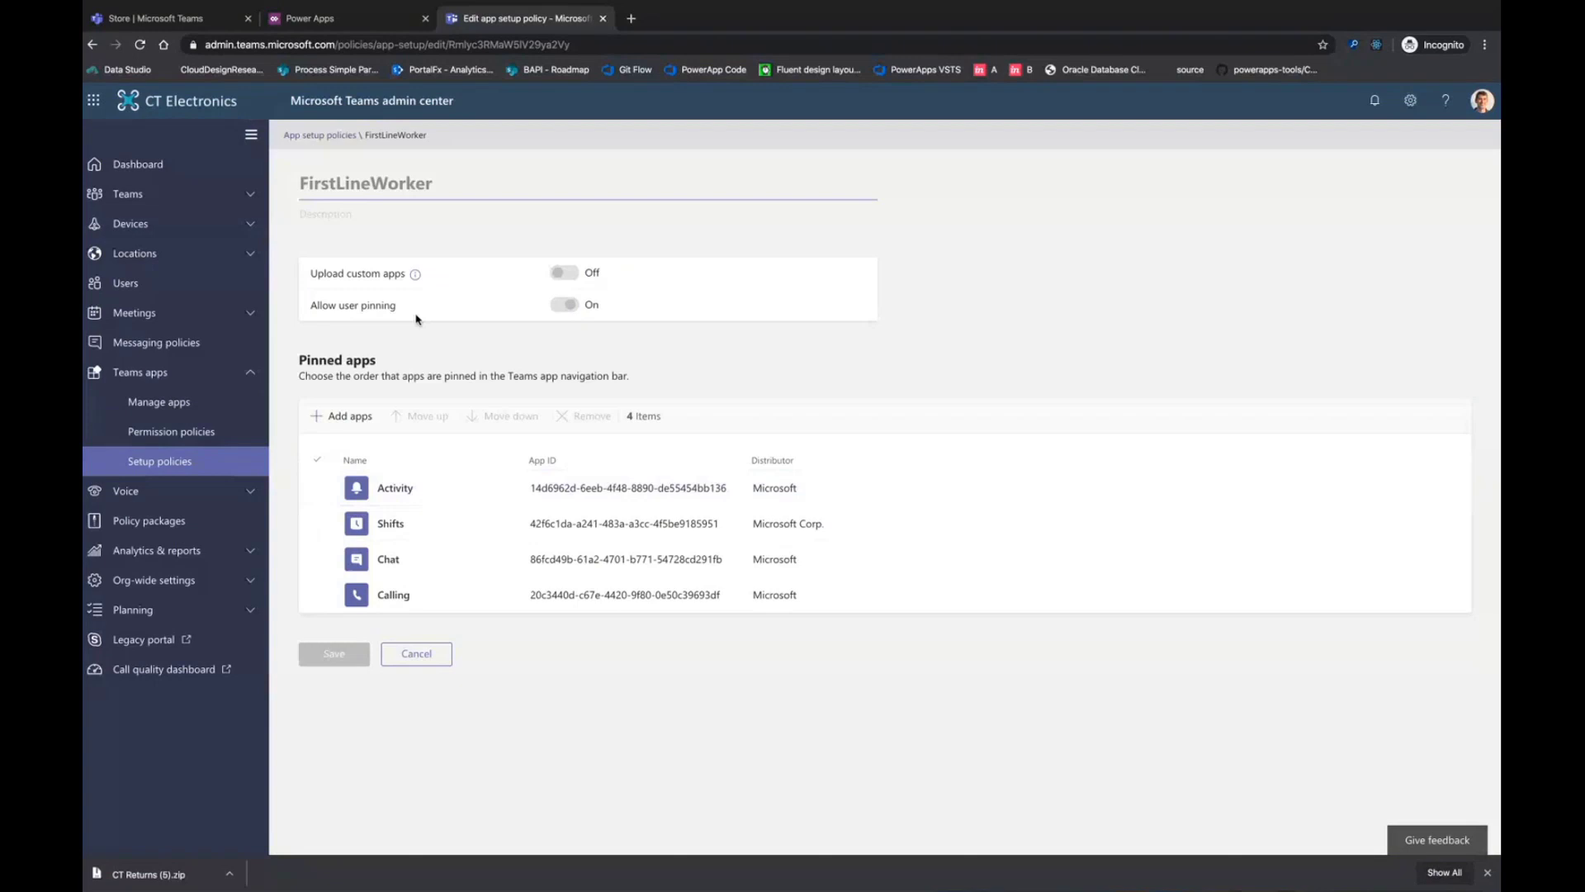
pyautogui.click(134, 18)
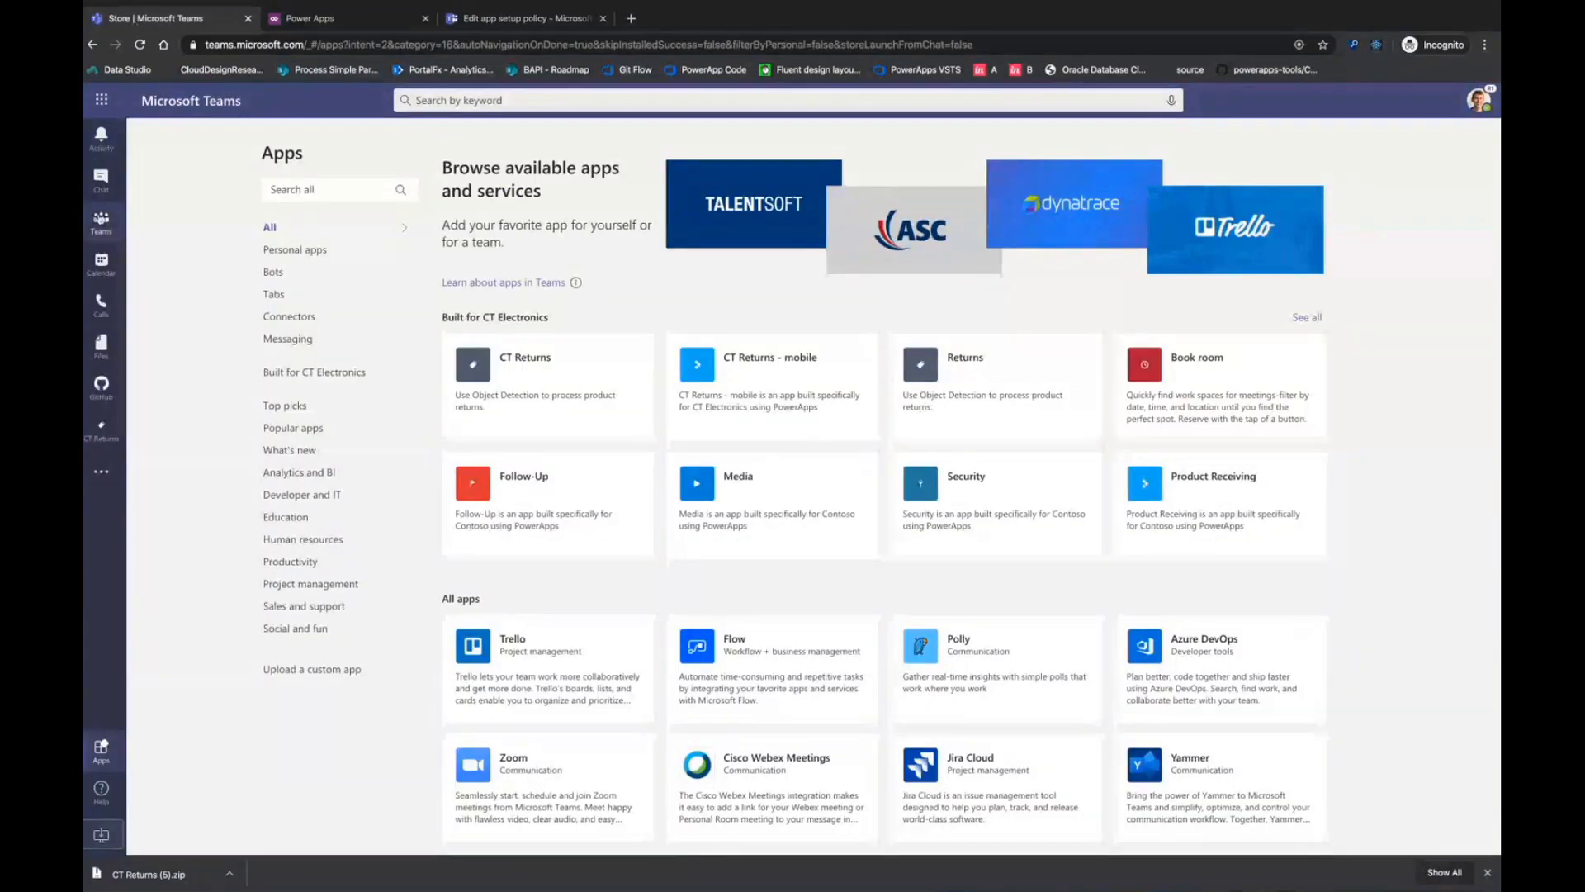
pyautogui.click(488, 18)
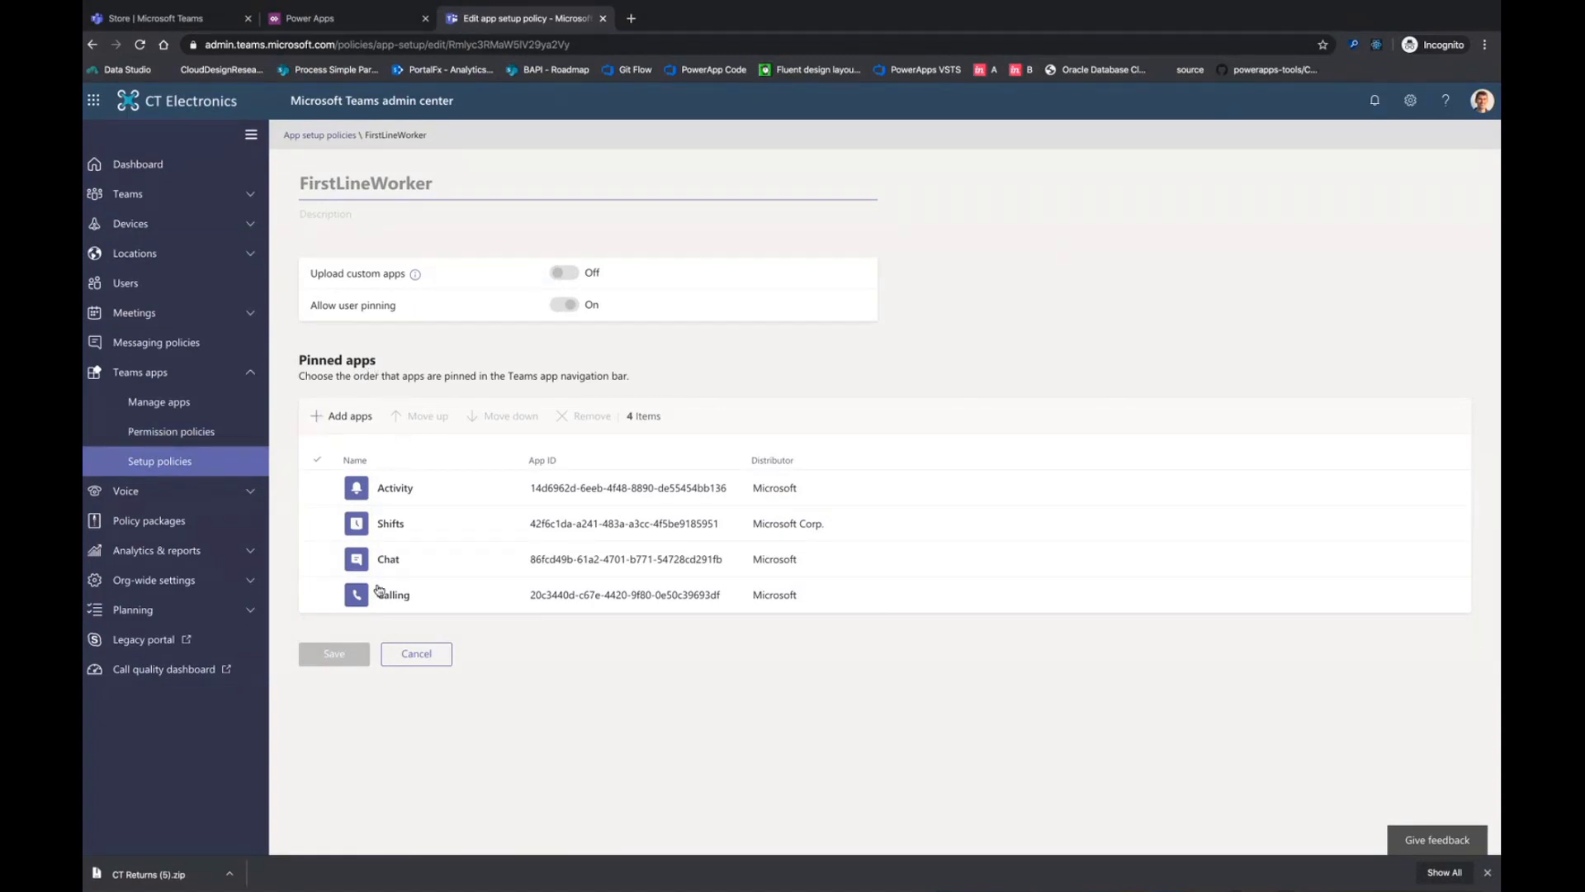
# Open the Global (Org-wide default) app setup policy and add CT Returns to its pinned apps.
pyautogui.click(326, 136)
pyautogui.click(389, 380)
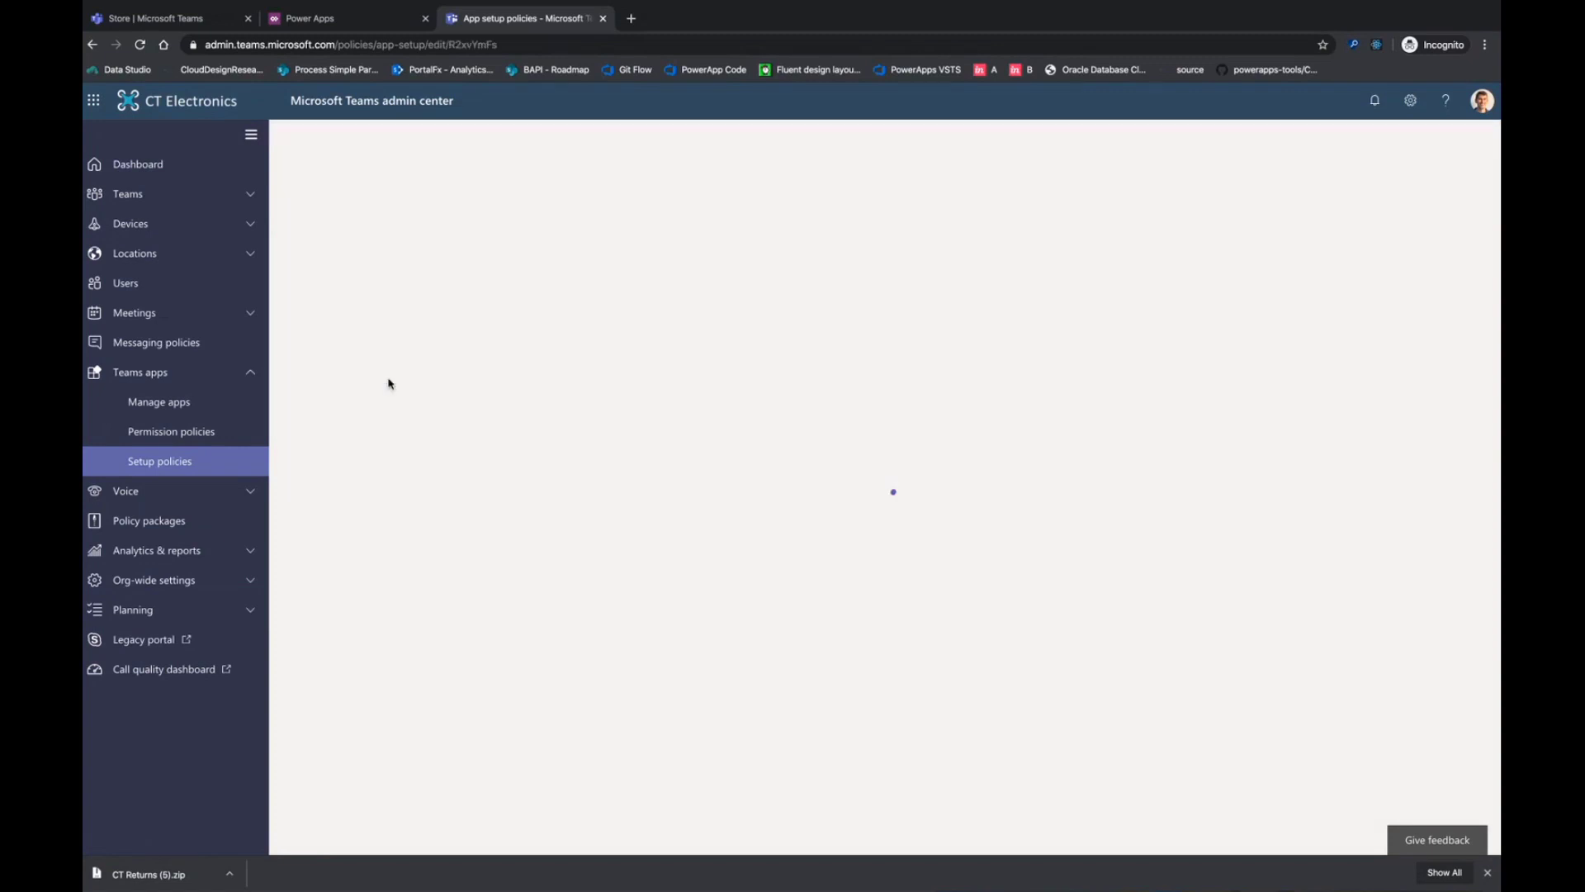
pyautogui.click(335, 416)
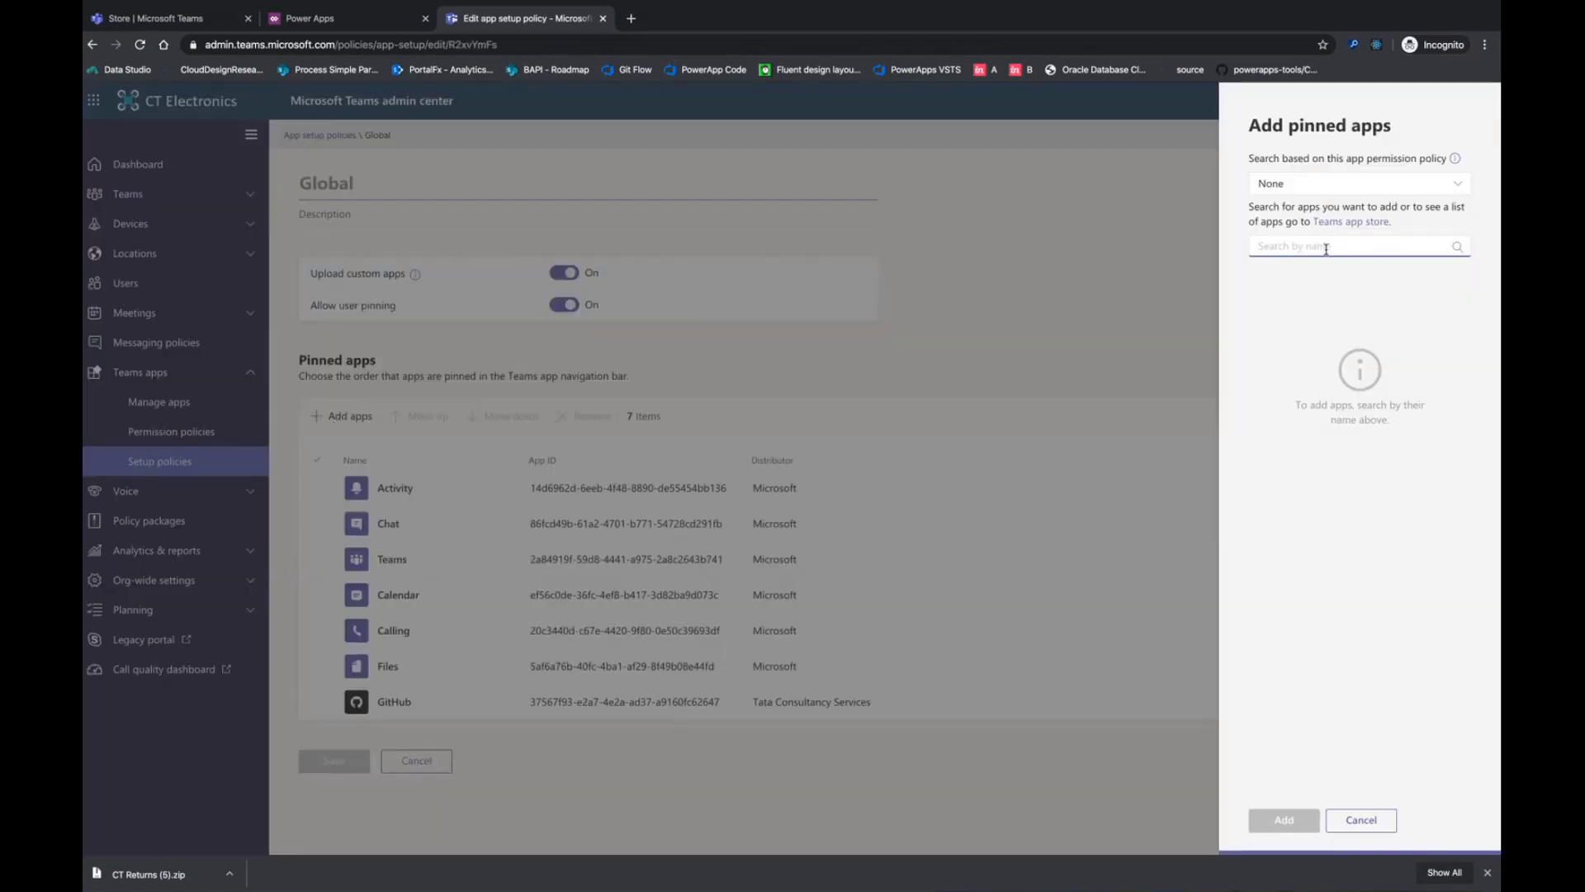
pyautogui.write('ct return')
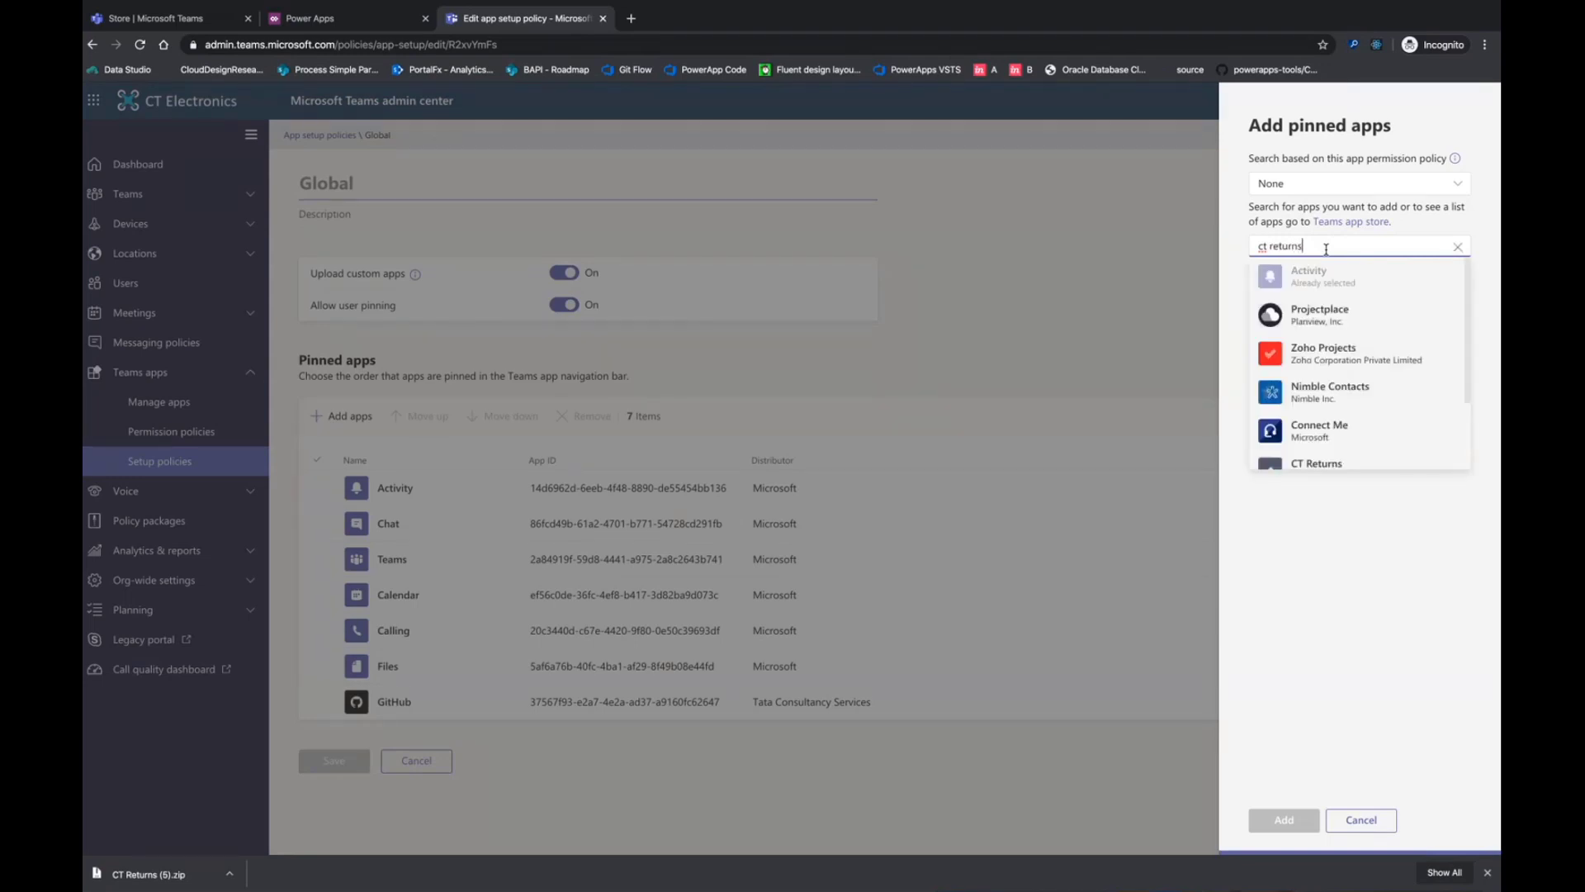
pyautogui.write('s')
pyautogui.moveTo(1377, 283)
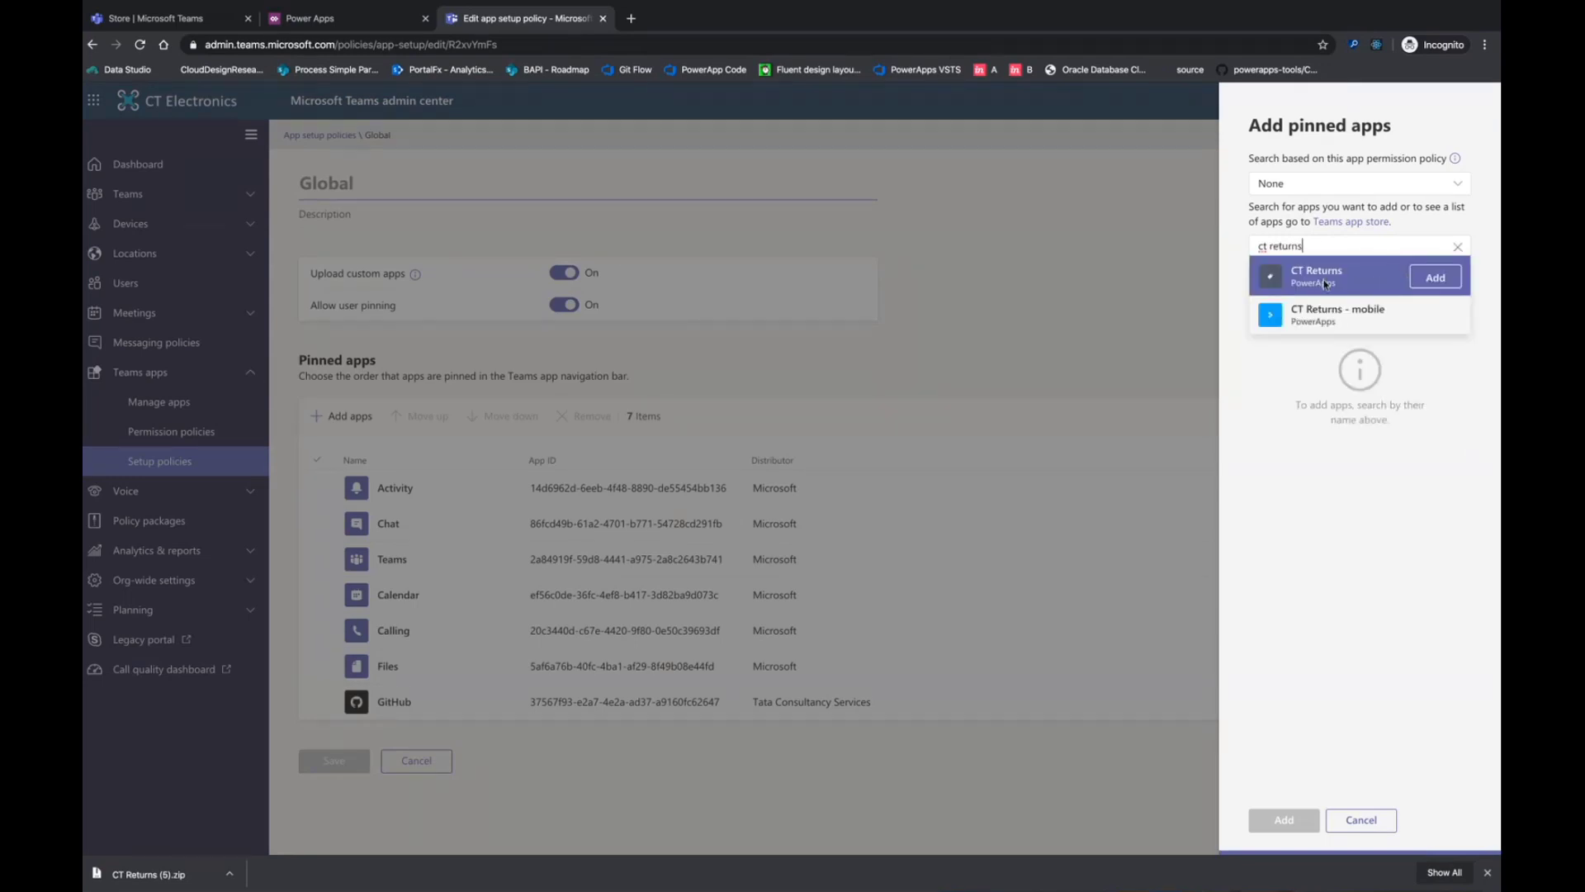
pyautogui.click(1419, 279)
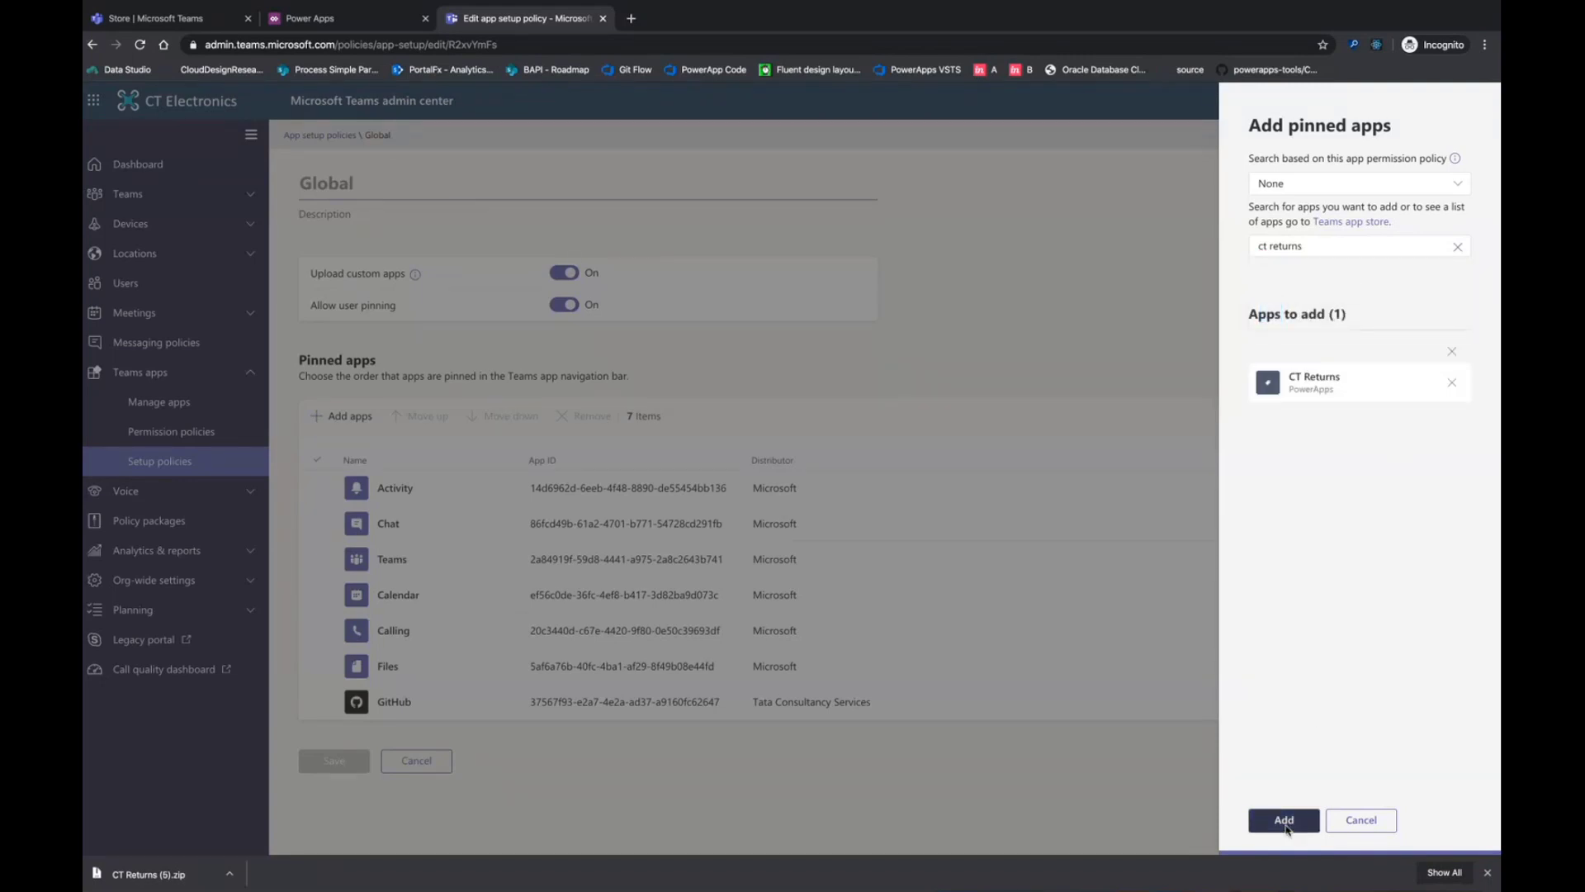
pyautogui.click(1283, 820)
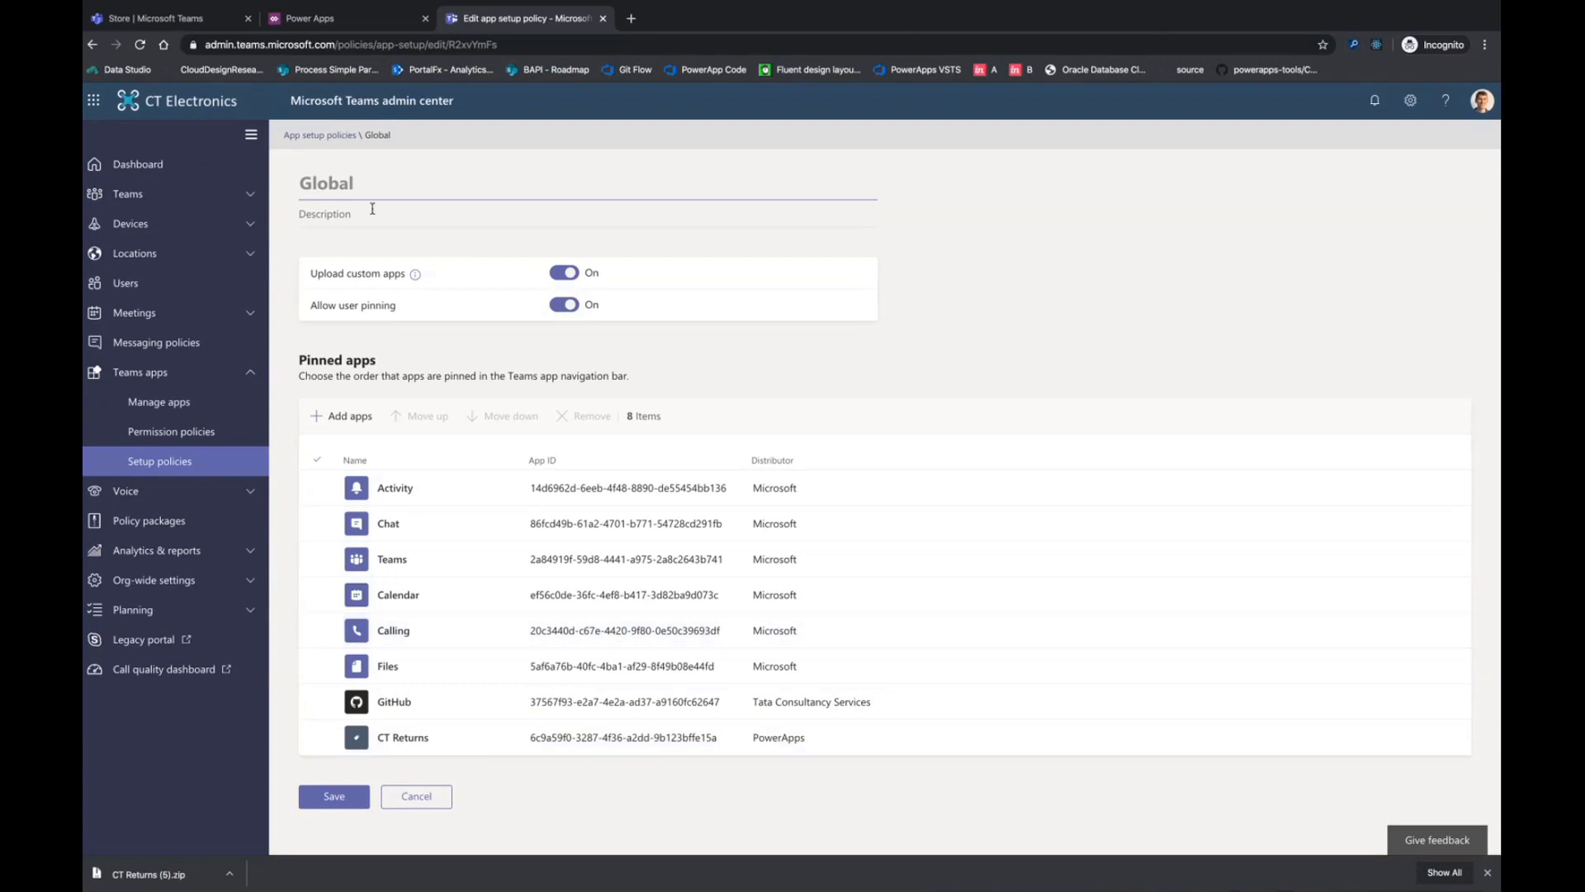
# Move CT Returns to the first position in the Global policy's pinned apps and save the policy.
pyautogui.click(316, 736)
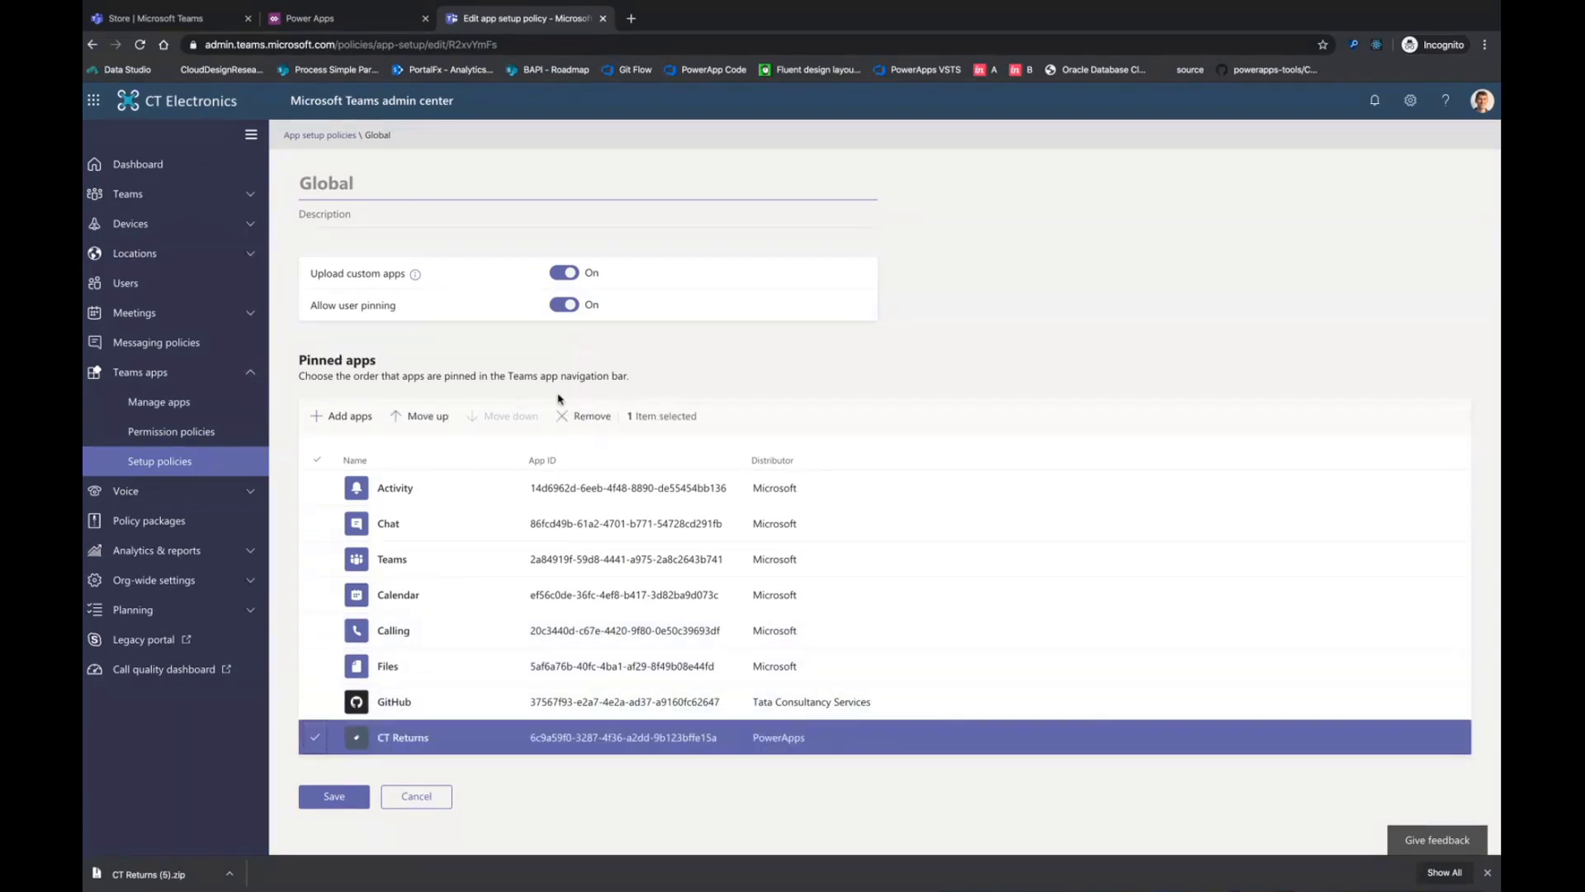
pyautogui.click(398, 418)
pyautogui.click(400, 417)
pyautogui.click(399, 418)
pyautogui.click(401, 418)
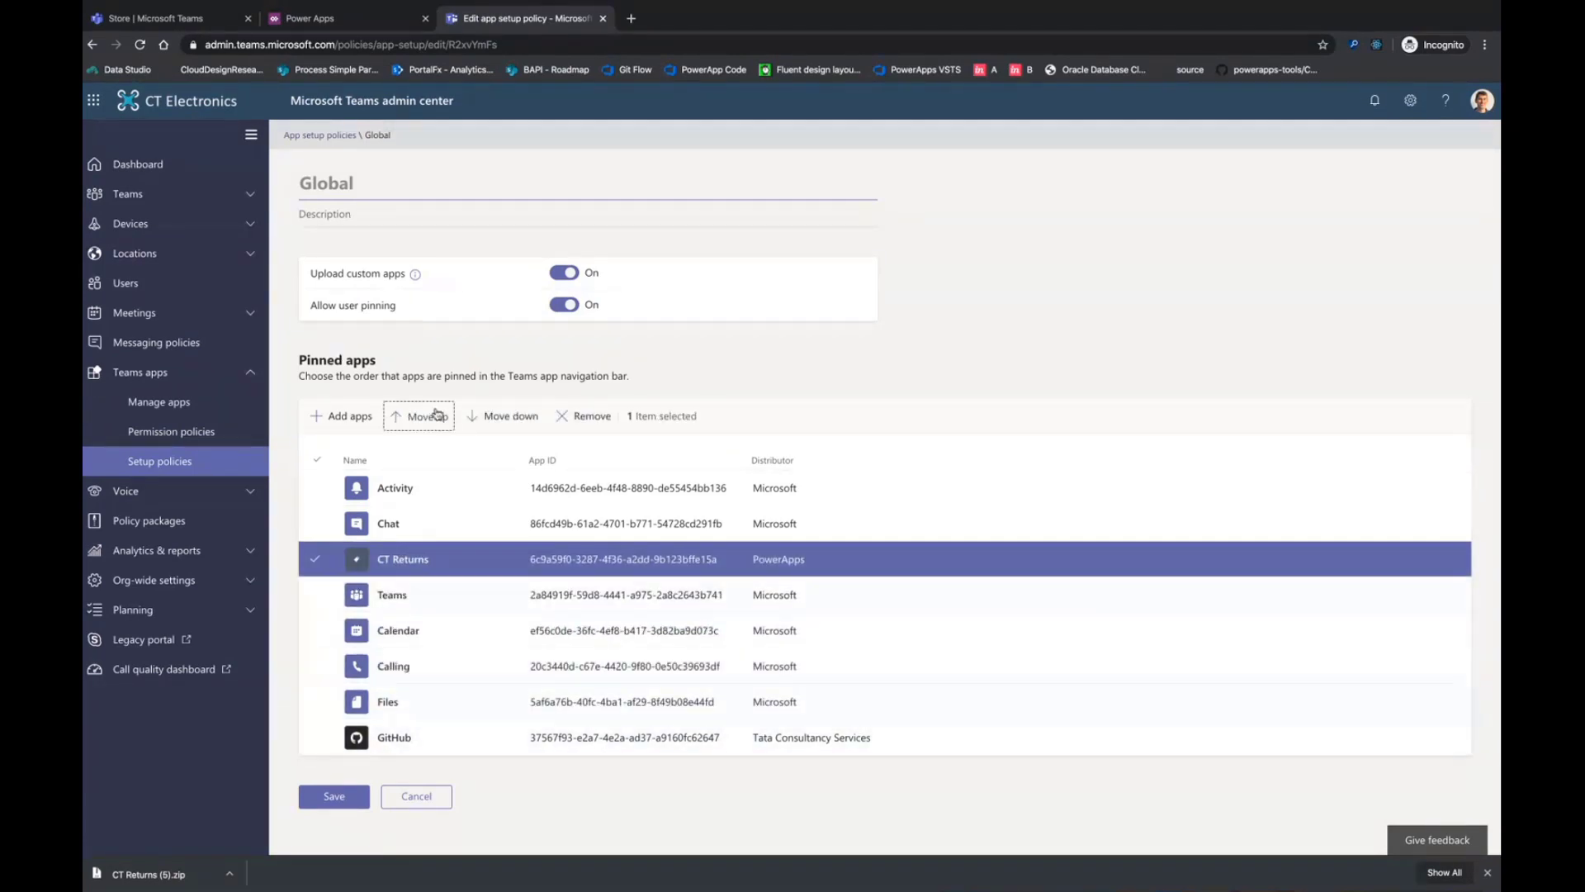
pyautogui.click(431, 415)
pyautogui.click(434, 415)
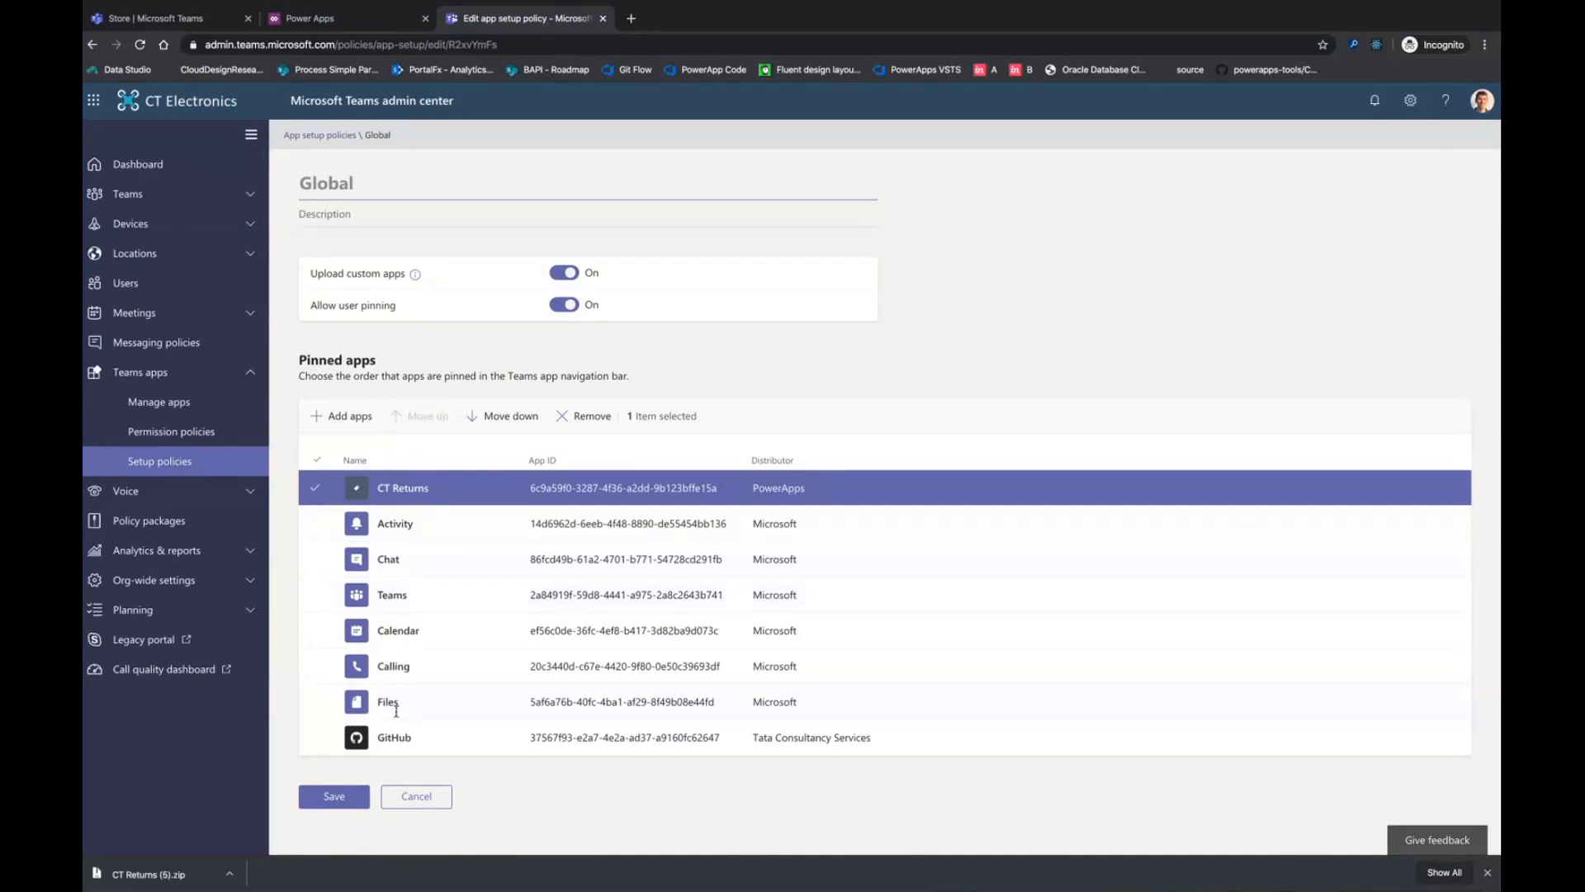
pyautogui.click(354, 797)
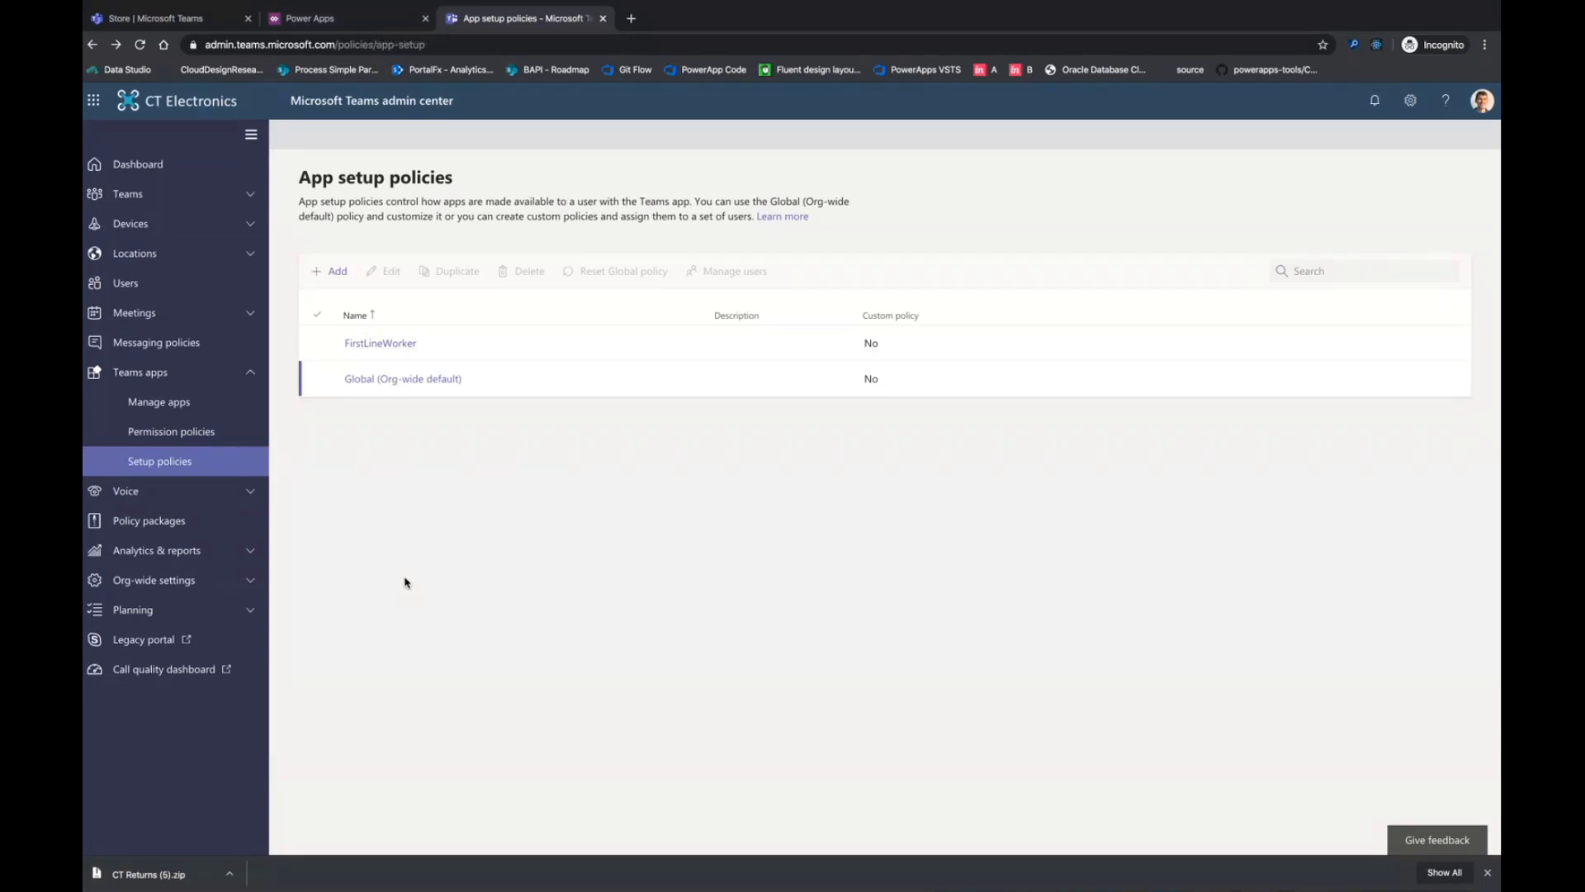
# Return to Microsoft Teams and open the pinned CT Returns app.
pyautogui.click(335, 20)
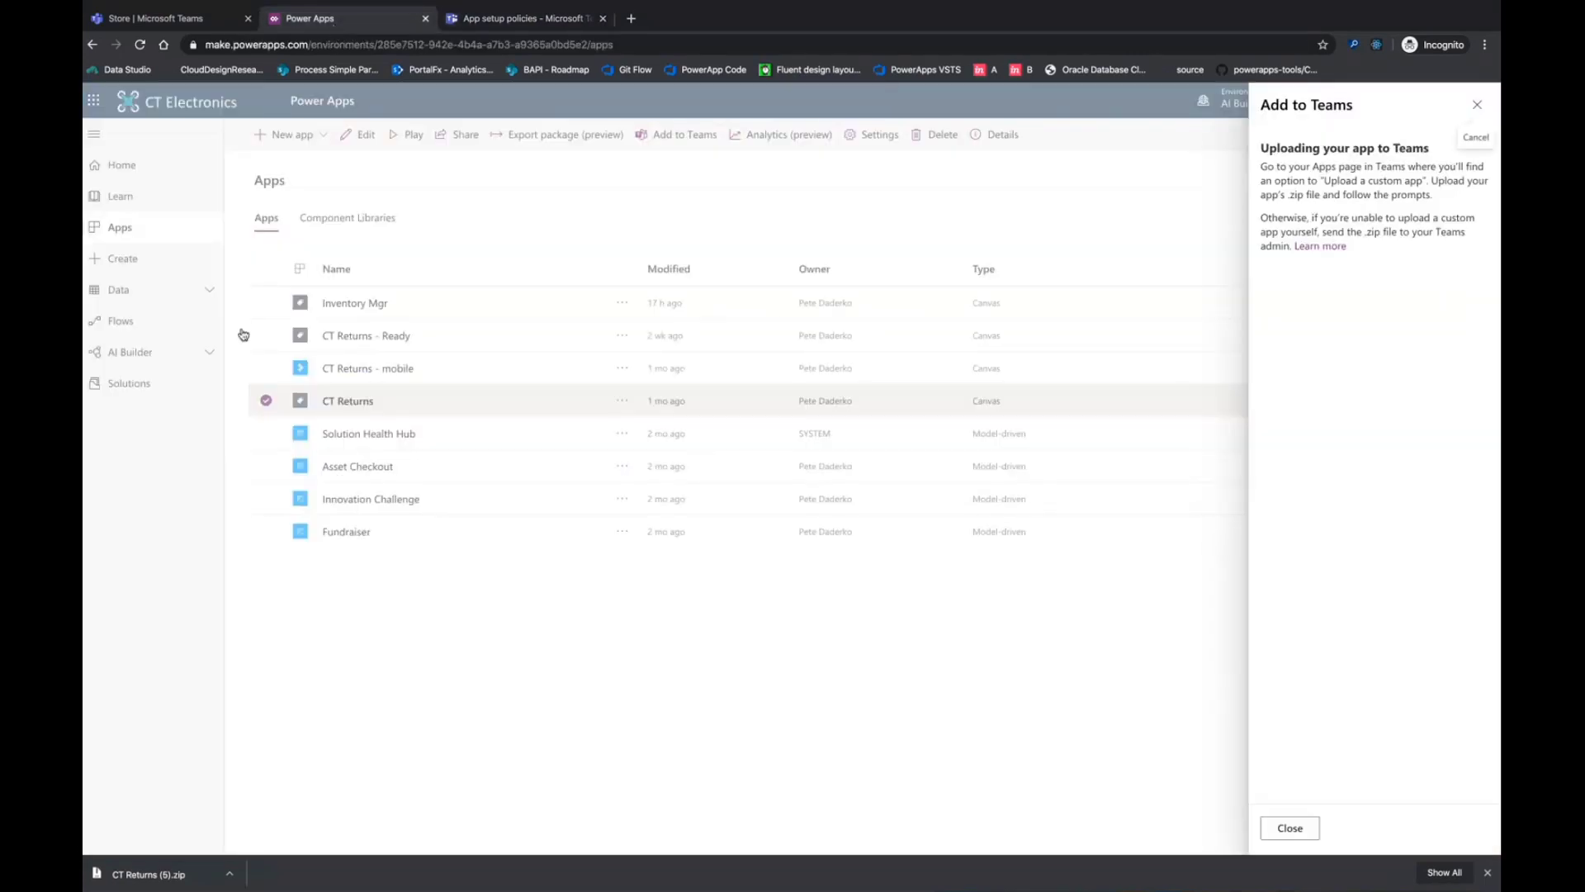
pyautogui.click(186, 17)
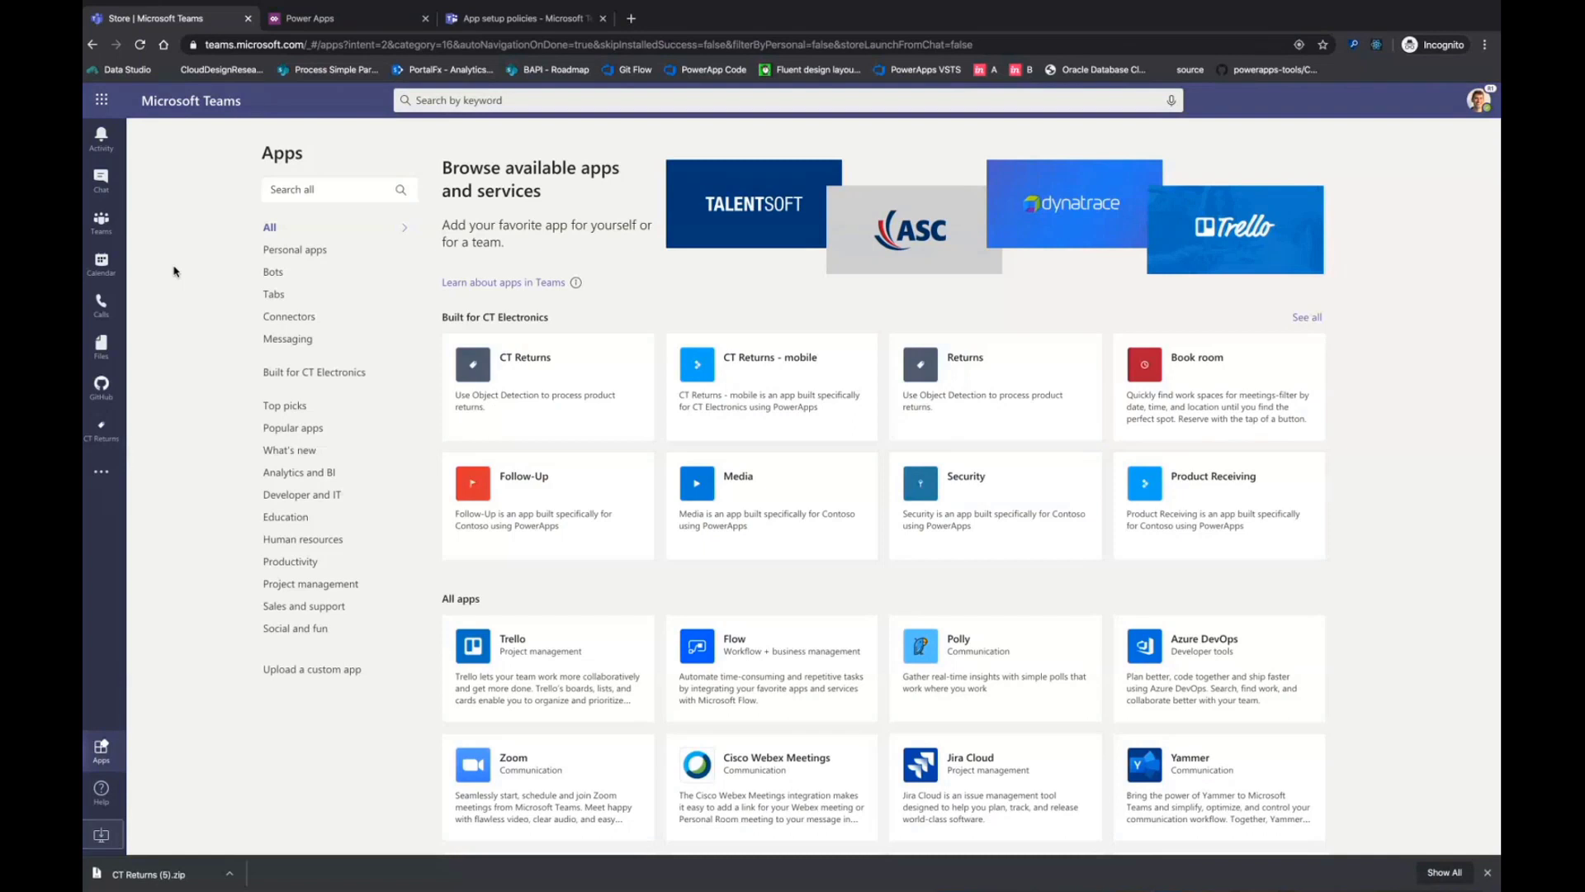
pyautogui.click(101, 429)
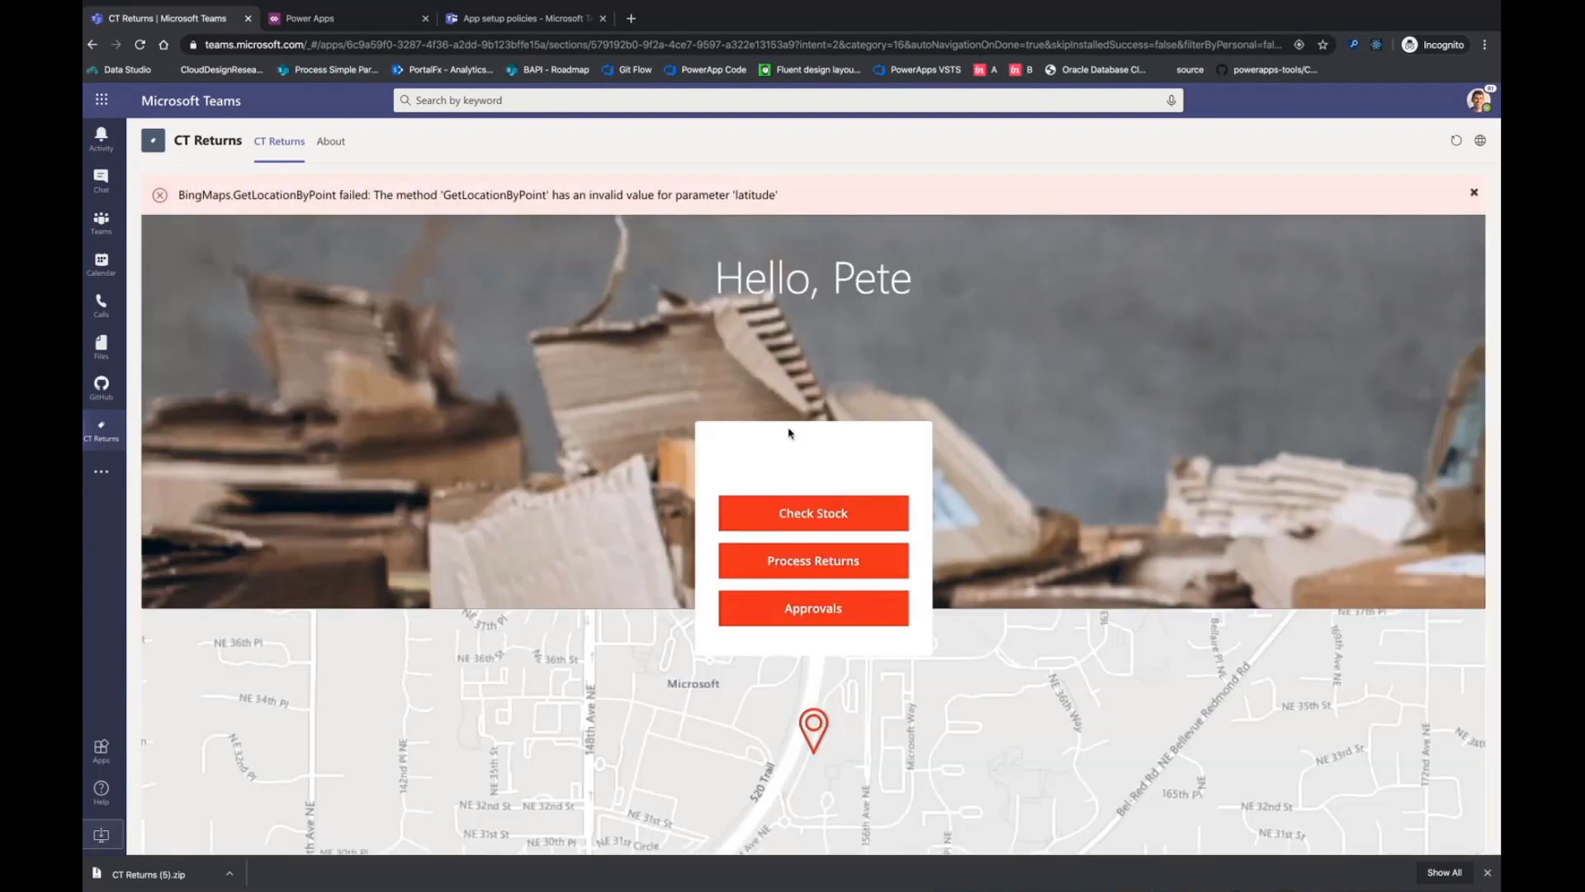
# Switch to the Teams Demo window, look over the Solution Health Hub and Teams Test channel tabs, and highlight the displayed locale value.
pyautogui.hotkey('ctrl', 'Right')
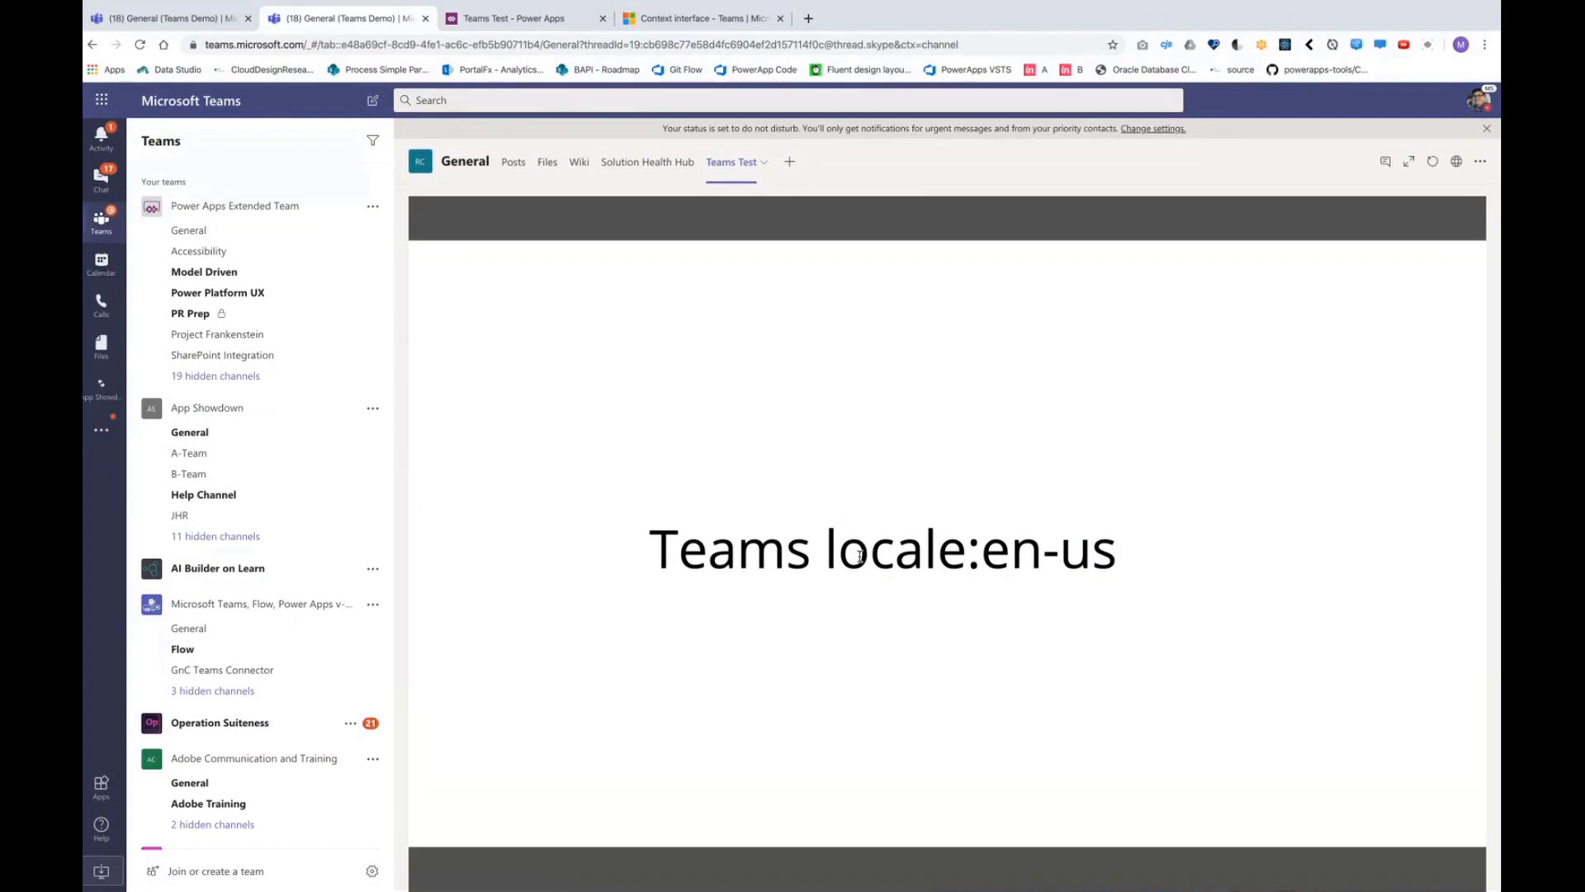
pyautogui.click(133, 20)
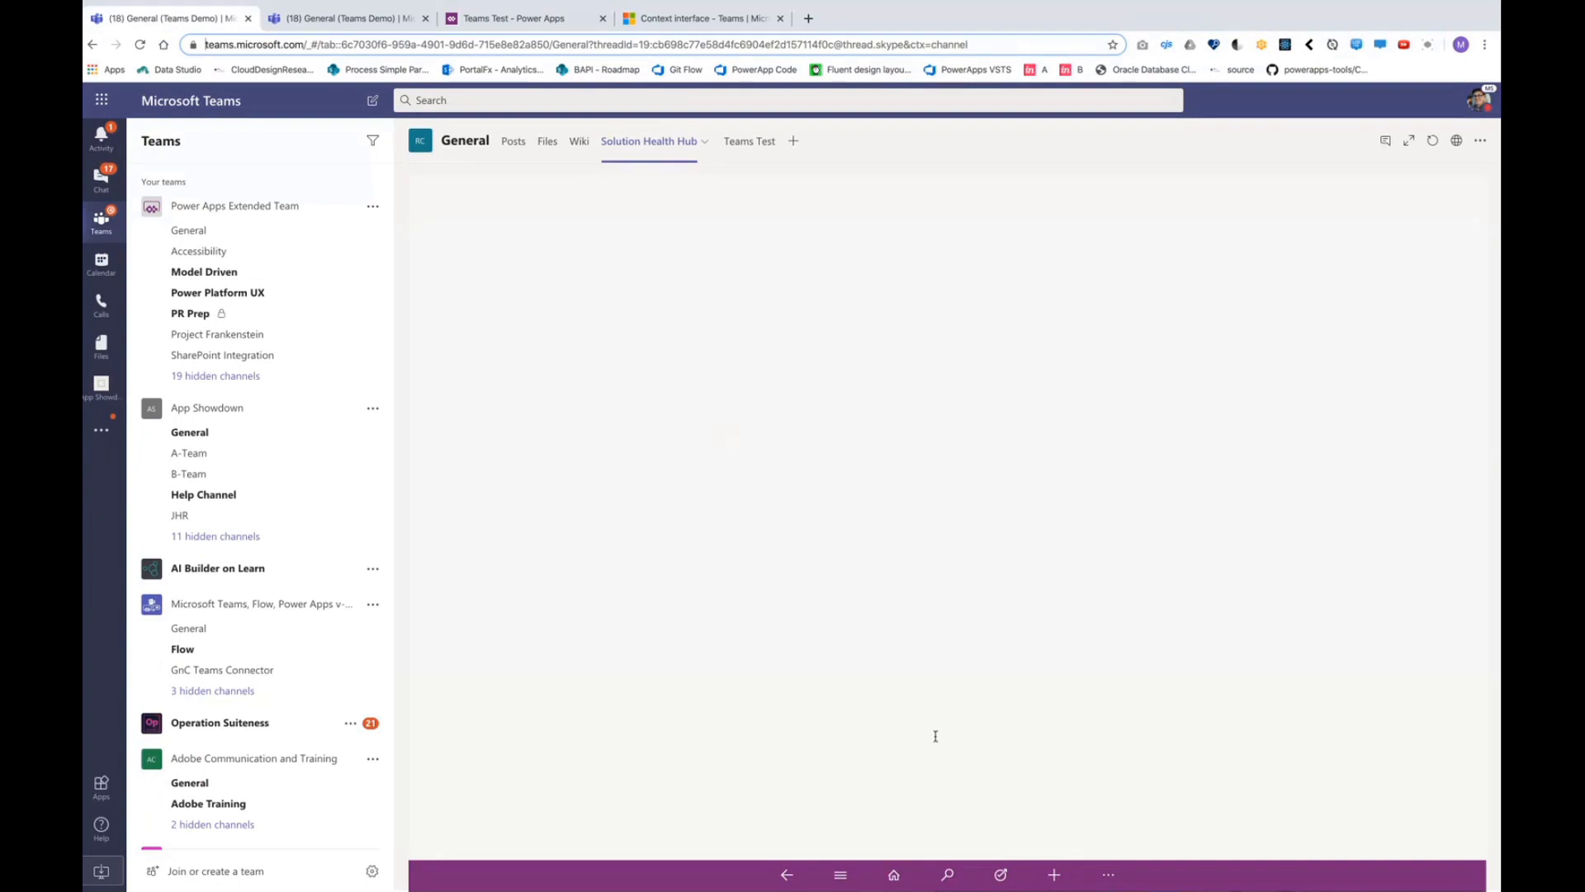
pyautogui.click(342, 18)
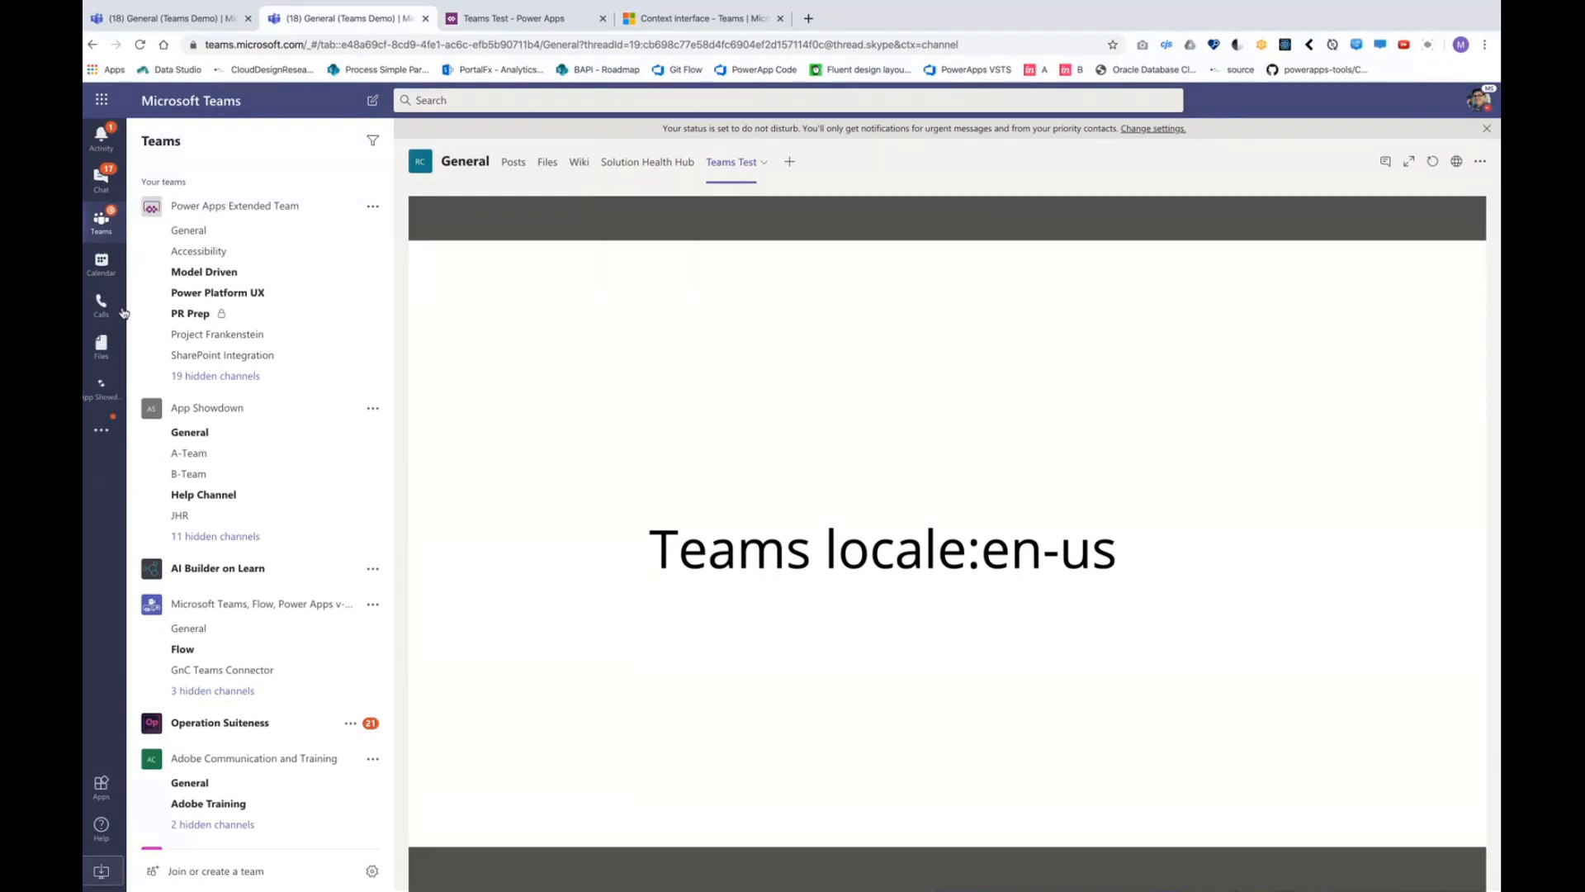
pyautogui.scroll(-15, 260, 607)
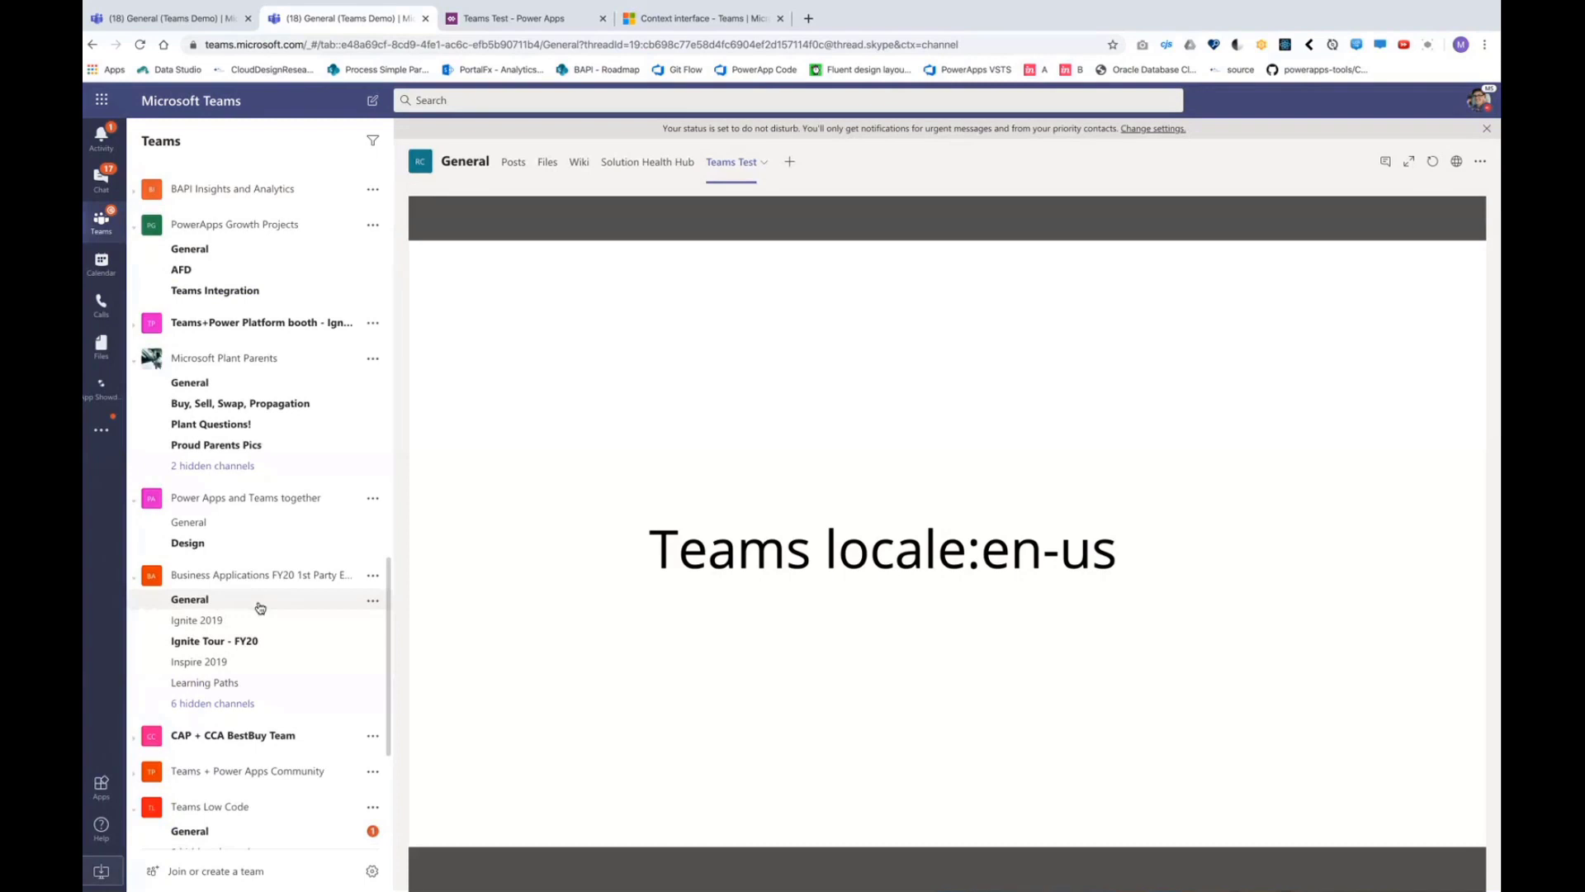
pyautogui.scroll(15, 309, 568)
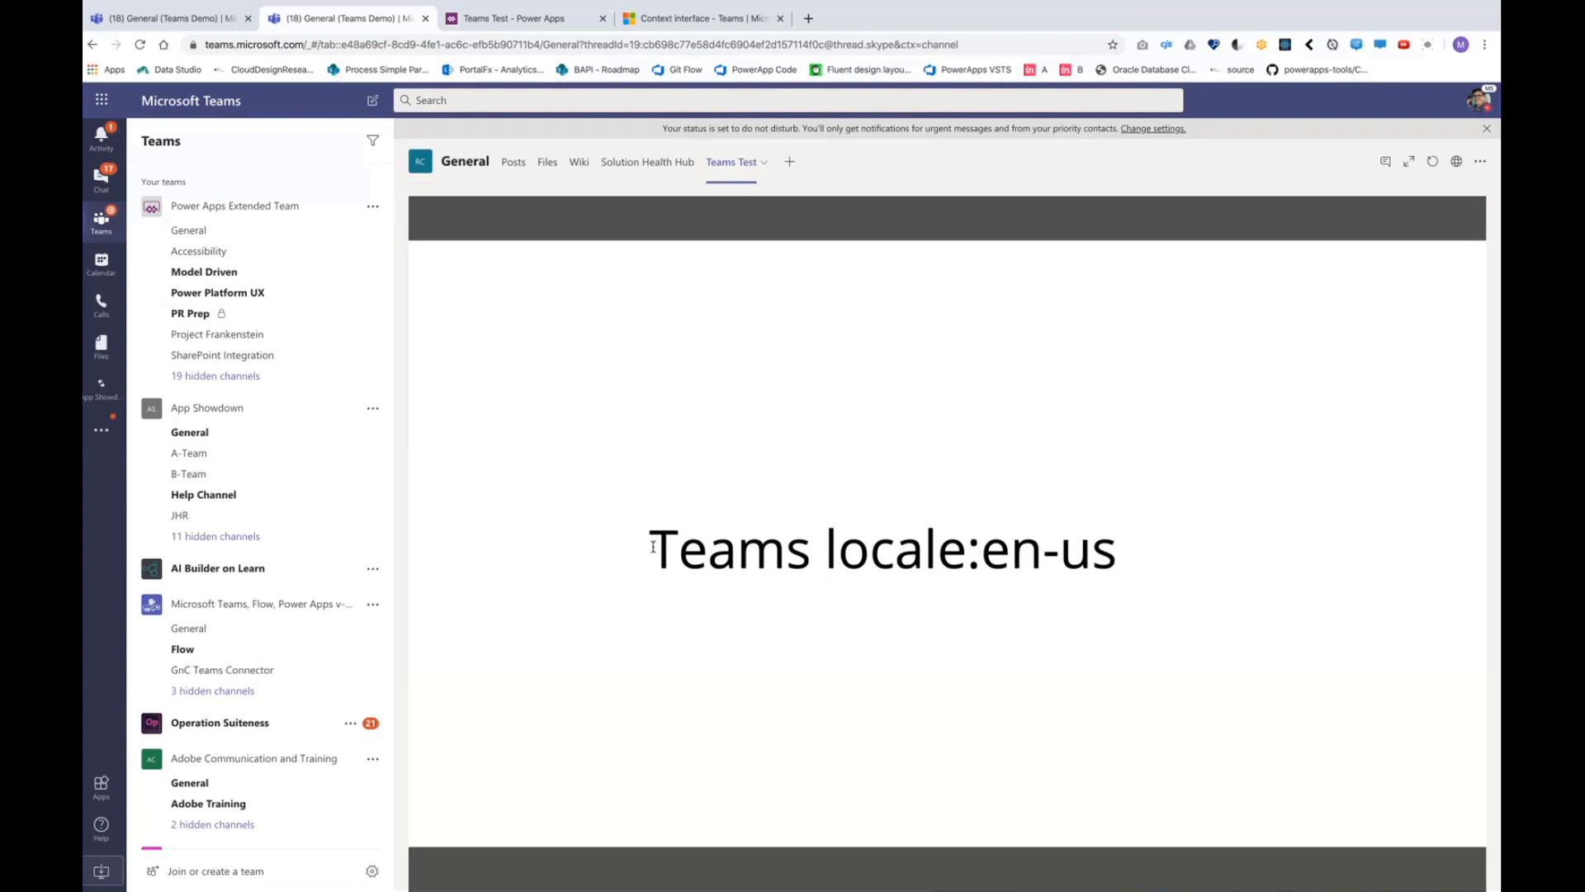
pyautogui.tripleClick(1159, 538)
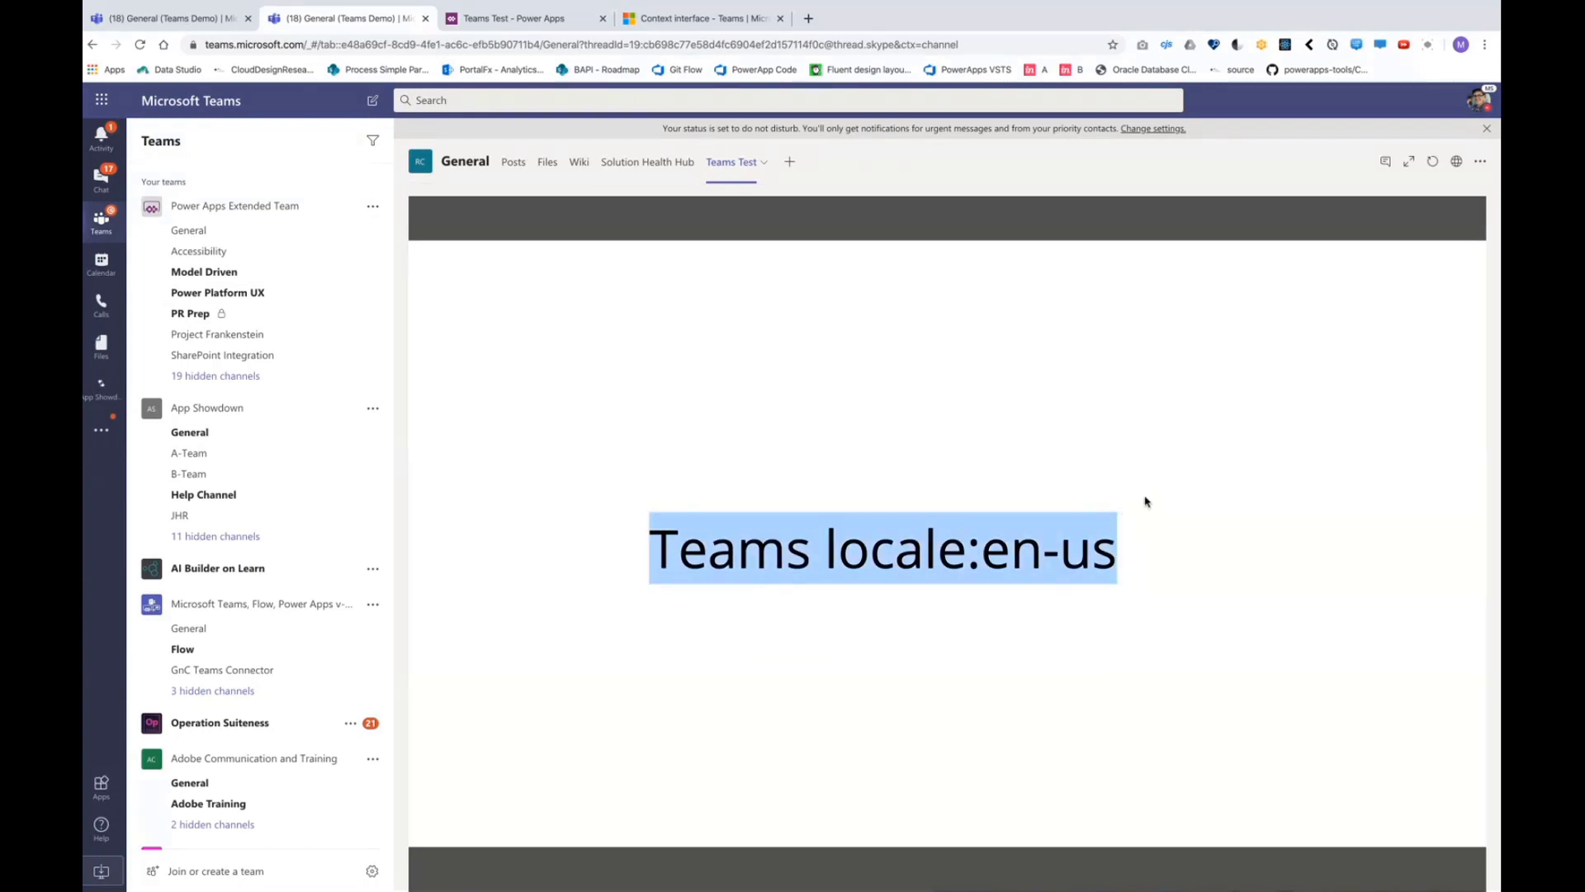
pyautogui.moveTo(1122, 545); pyautogui.dragTo(989, 551)
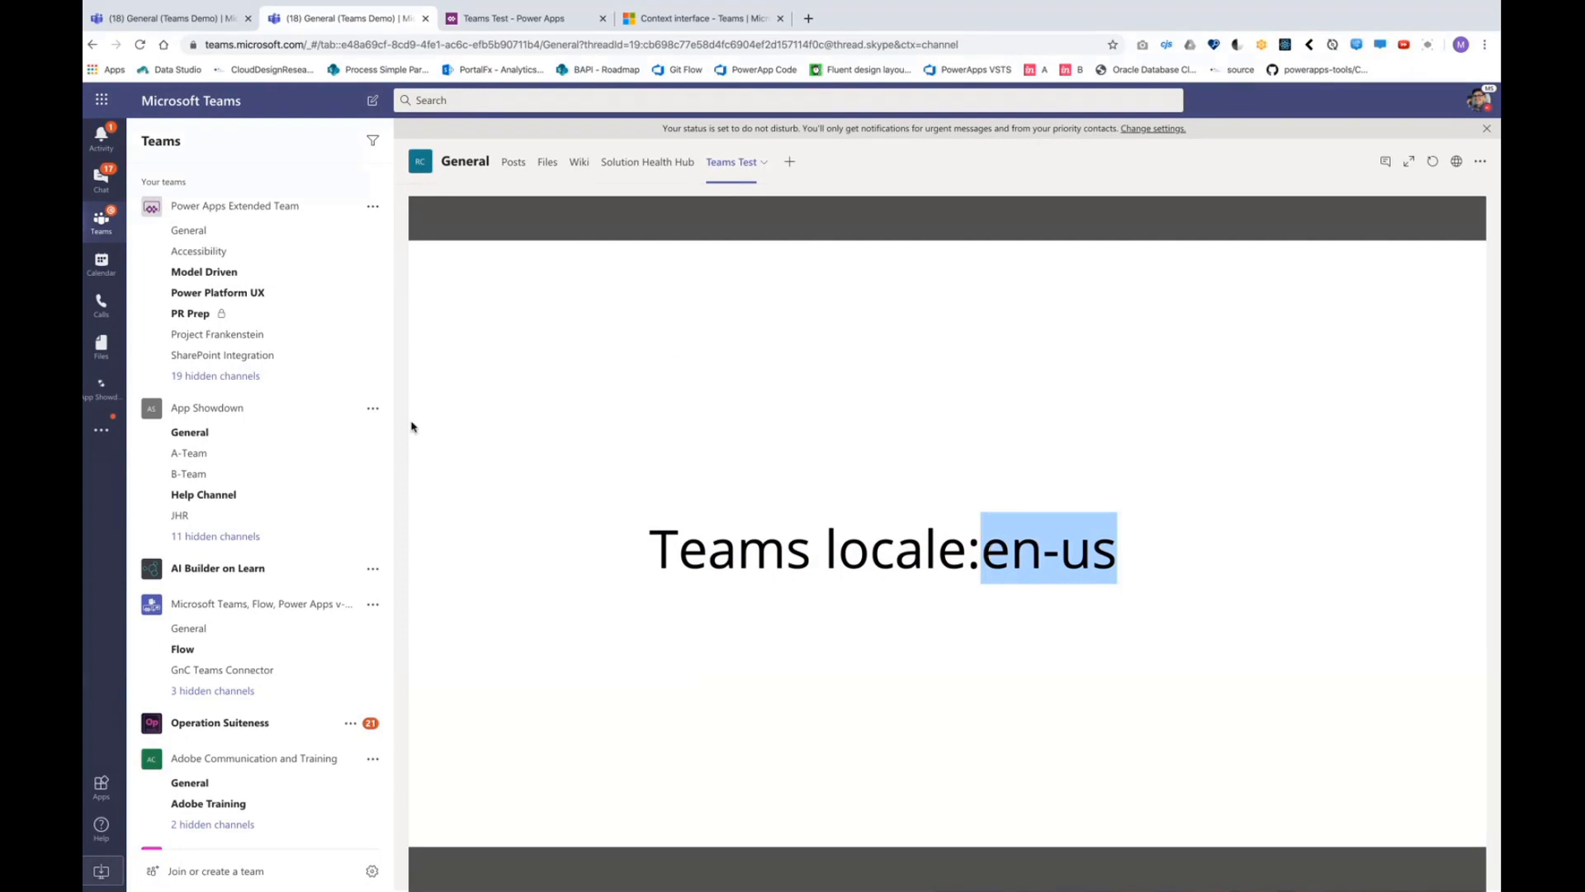
# Switch to the Teams Test app in Power Apps Studio and examine the label's Param("locale") text formula, comparing it with the Teams tab.
pyautogui.click(503, 18)
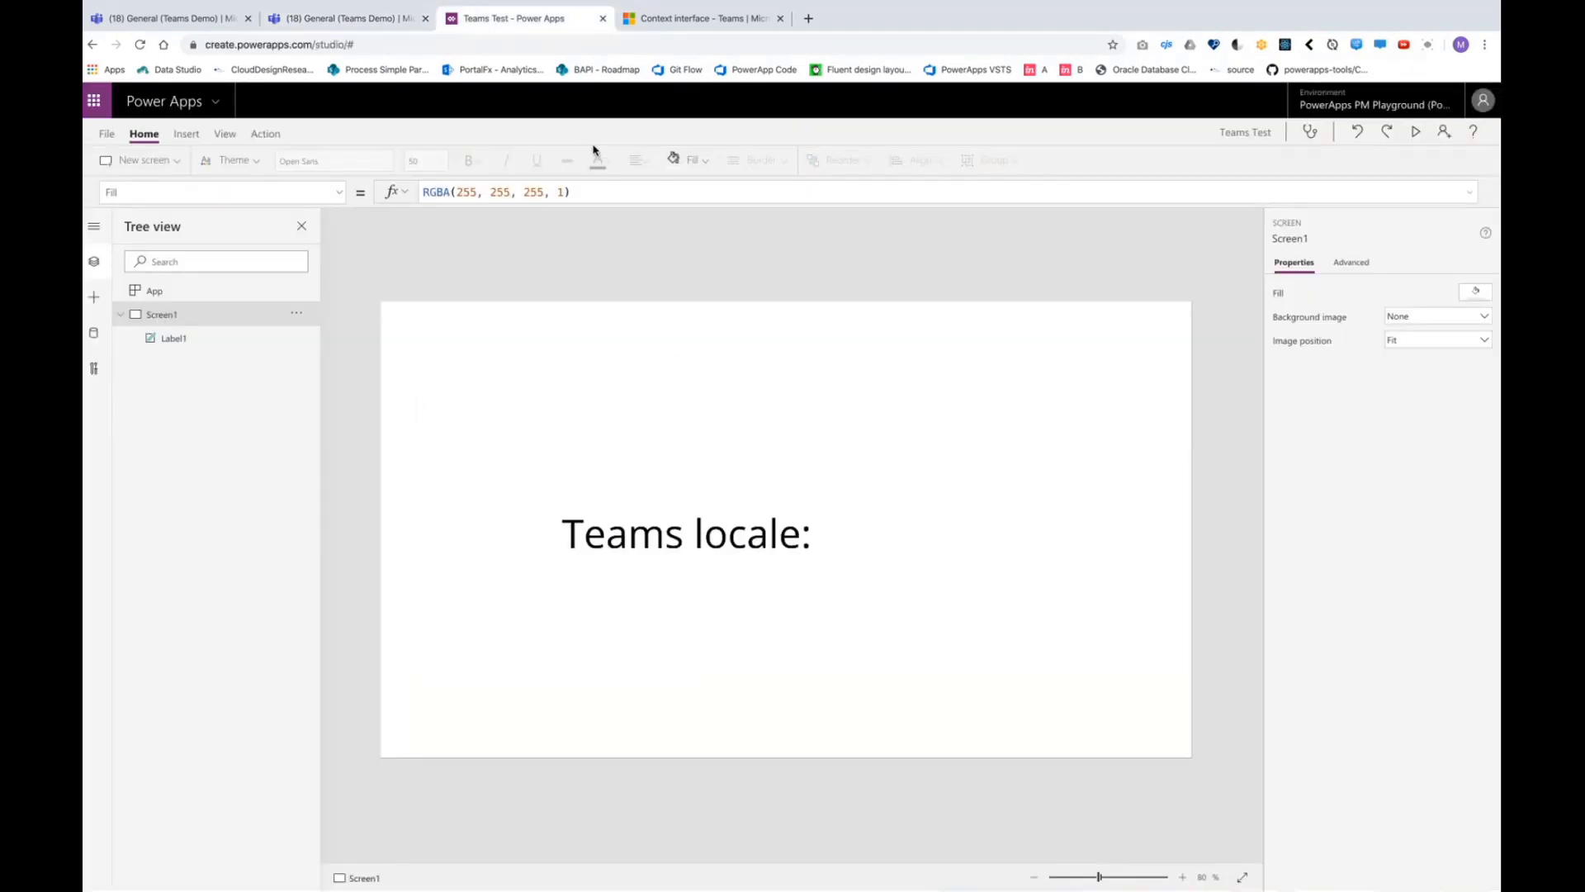
pyautogui.click(723, 525)
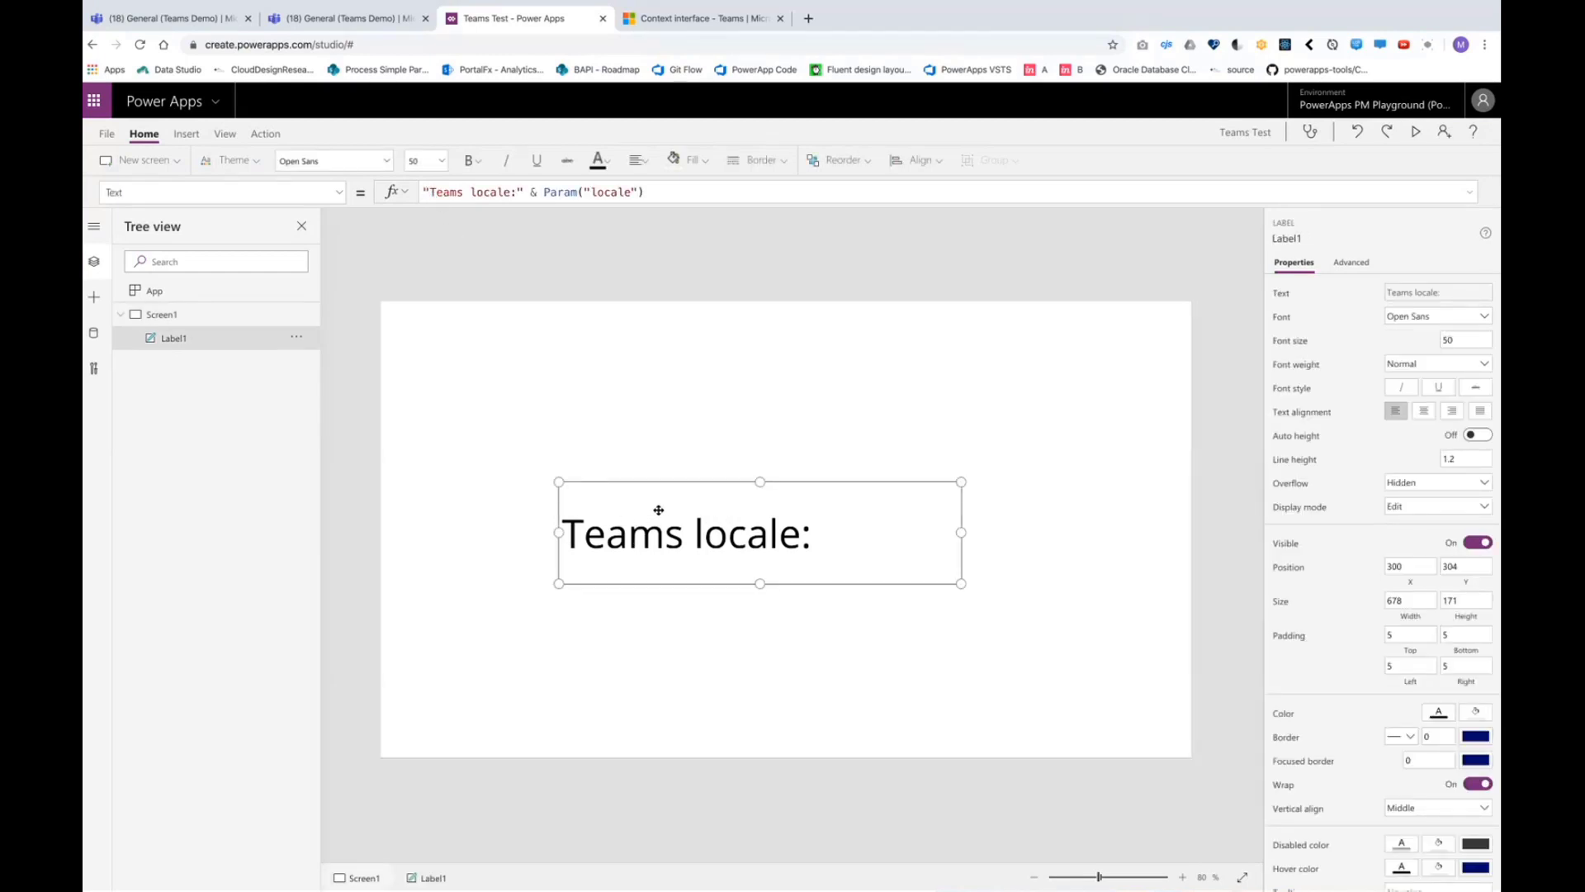
pyautogui.moveTo(650, 508)
pyautogui.mouseDown()
pyautogui.moveTo(668, 506)
pyautogui.moveTo(654, 517)
pyautogui.mouseUp()
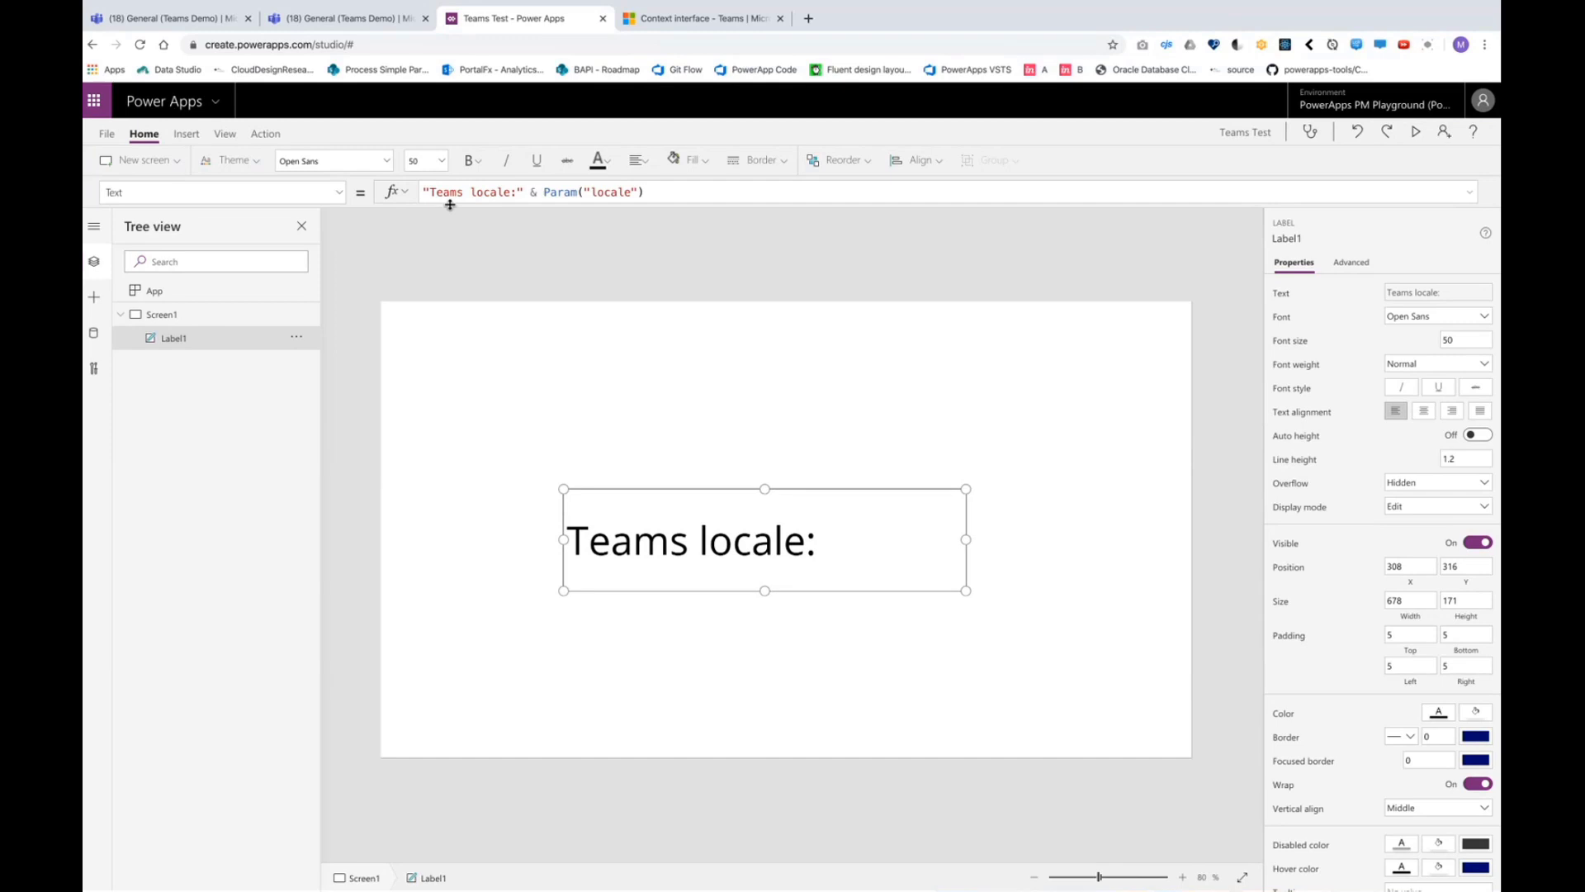
pyautogui.moveTo(429, 191); pyautogui.dragTo(518, 194)
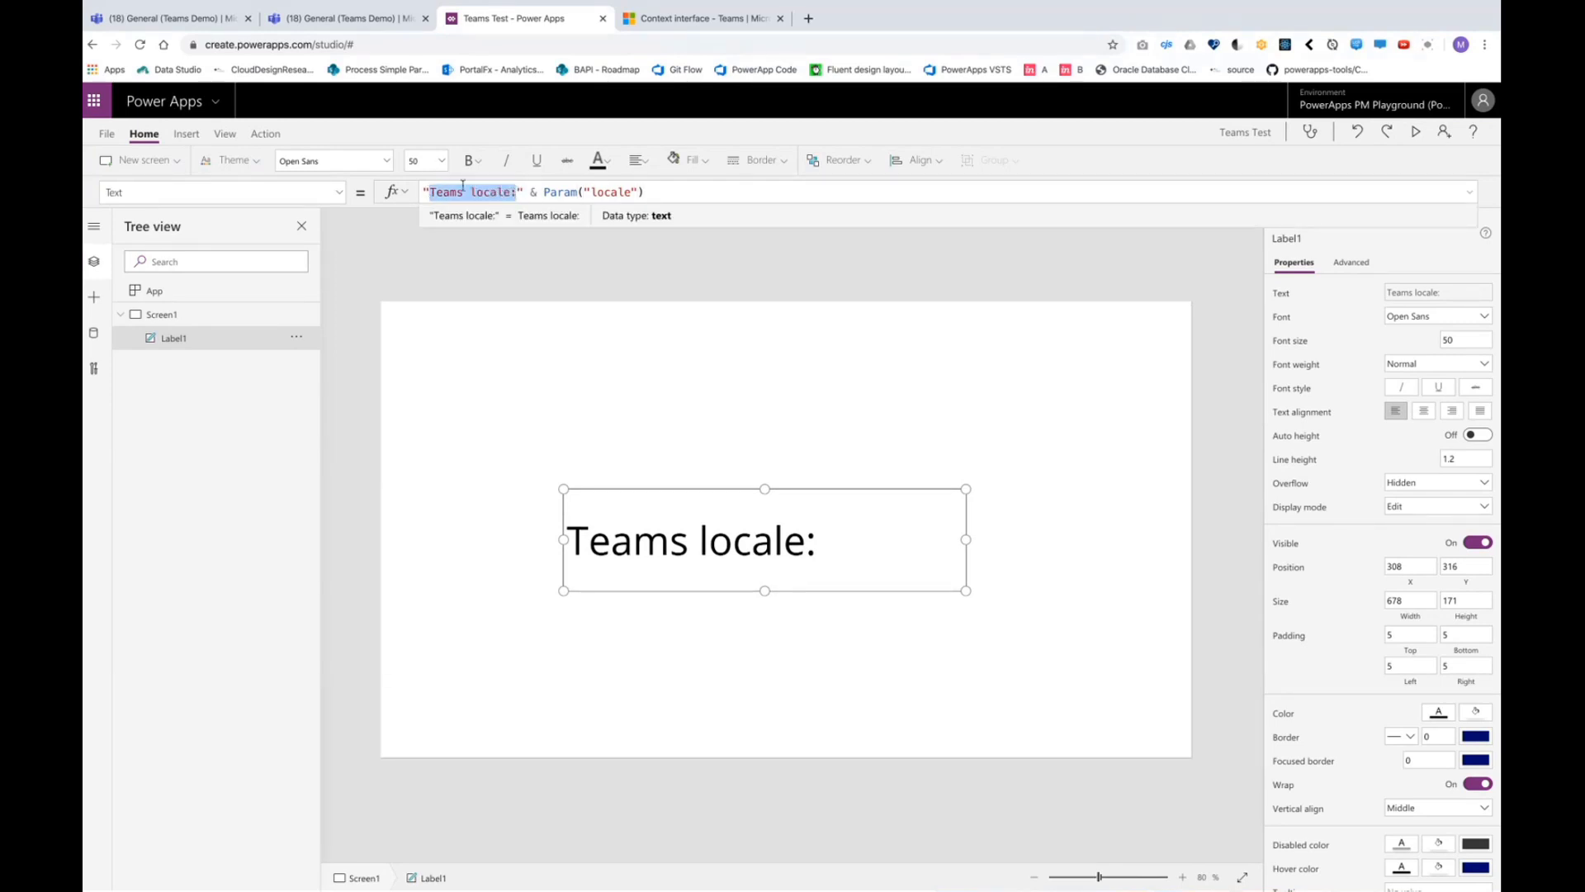
pyautogui.moveTo(543, 193); pyautogui.dragTo(715, 194)
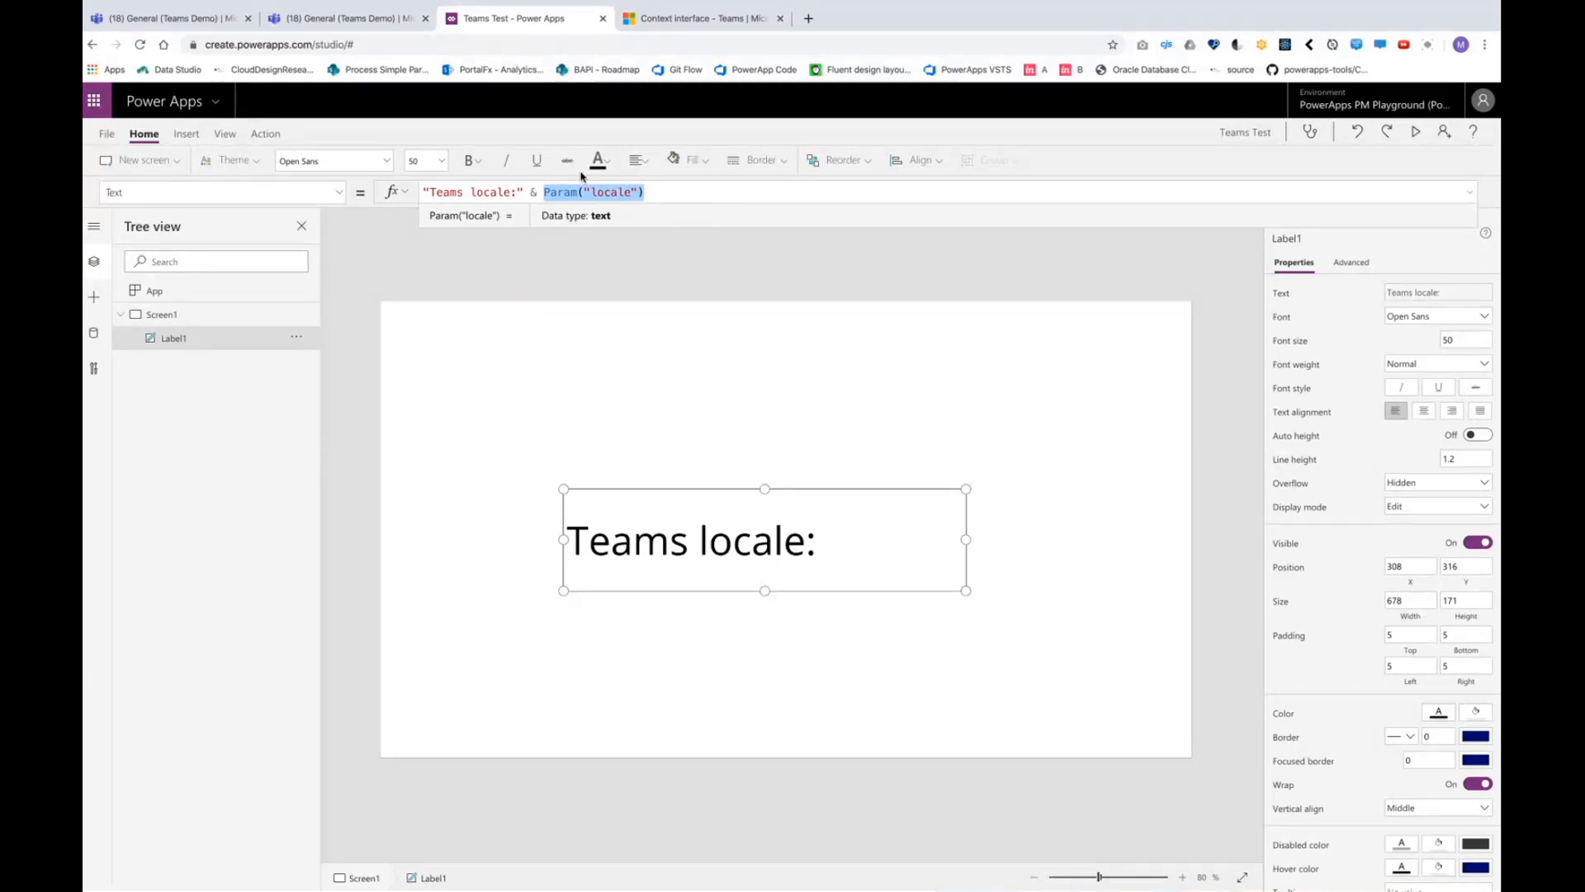
pyautogui.click(346, 19)
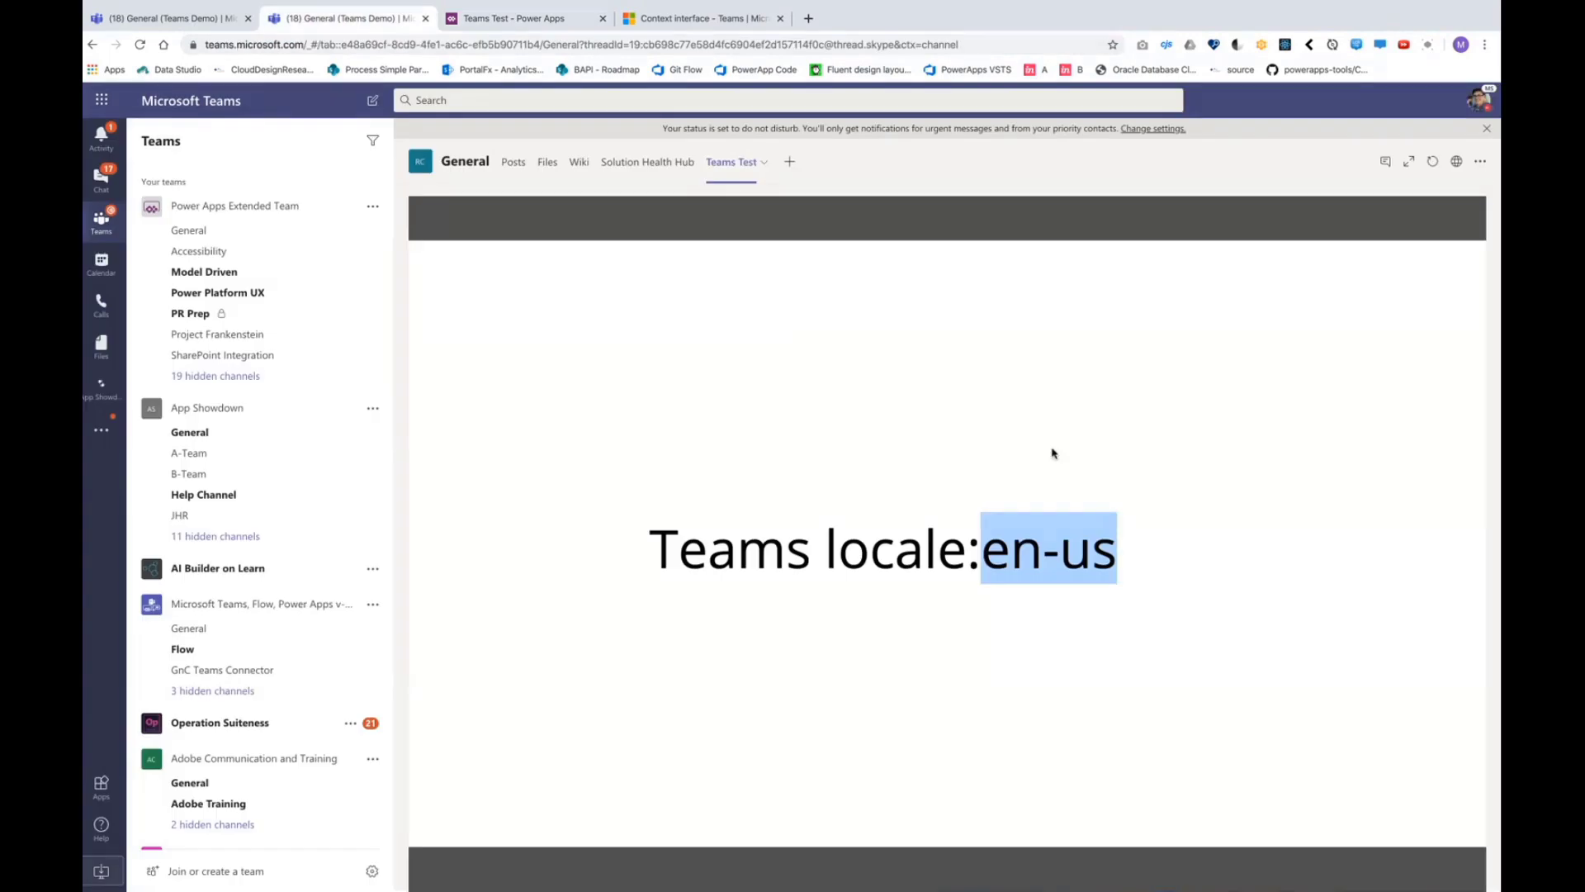
pyautogui.click(518, 18)
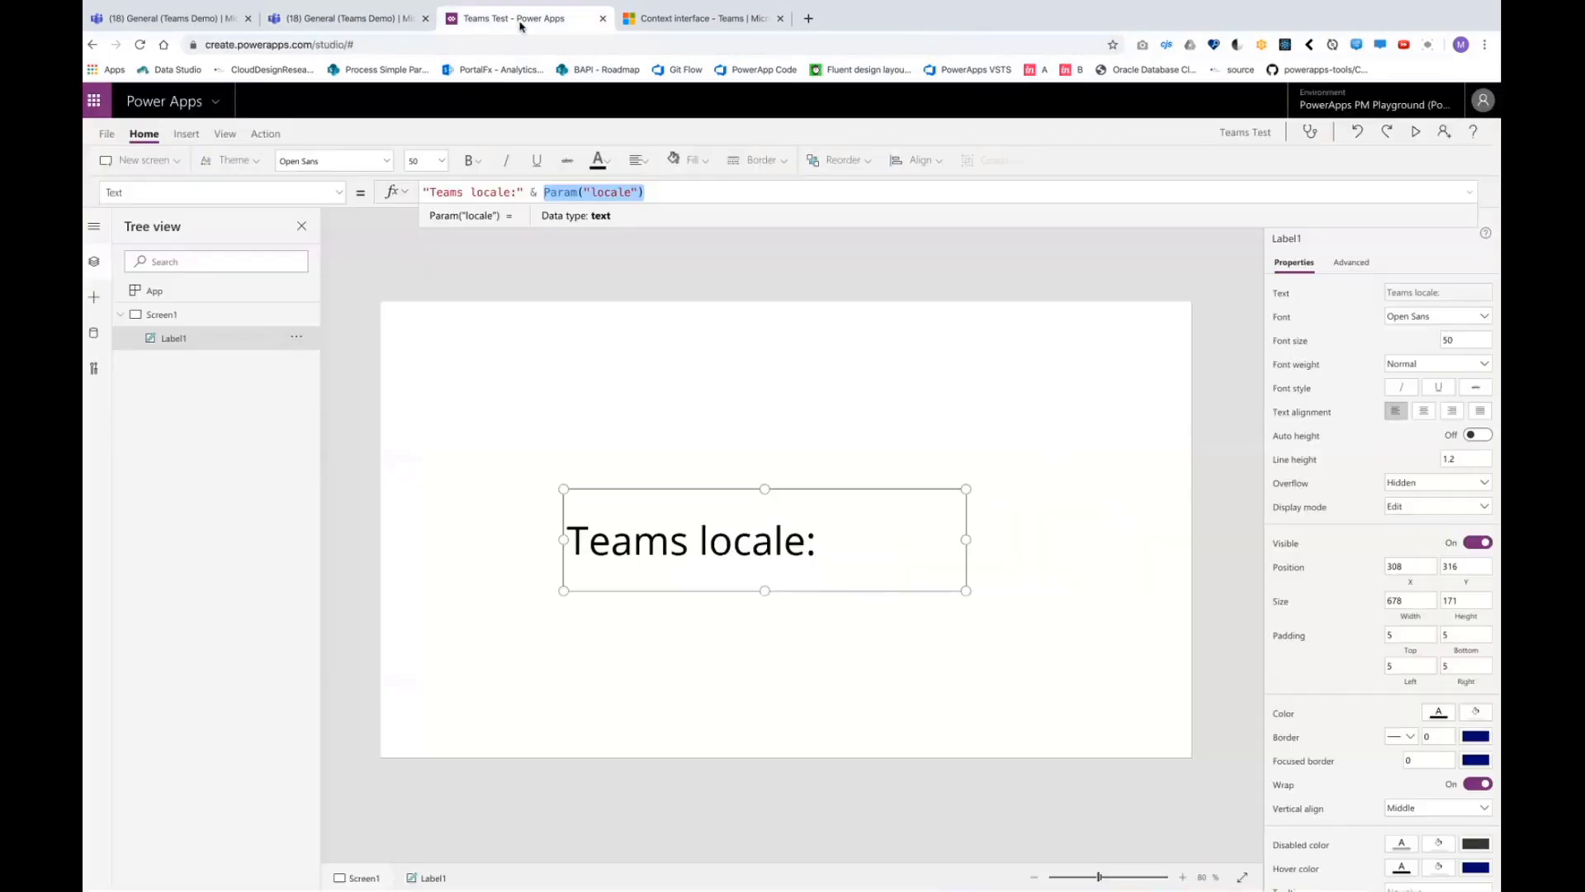
pyautogui.click(574, 205)
pyautogui.doubleClick(594, 191)
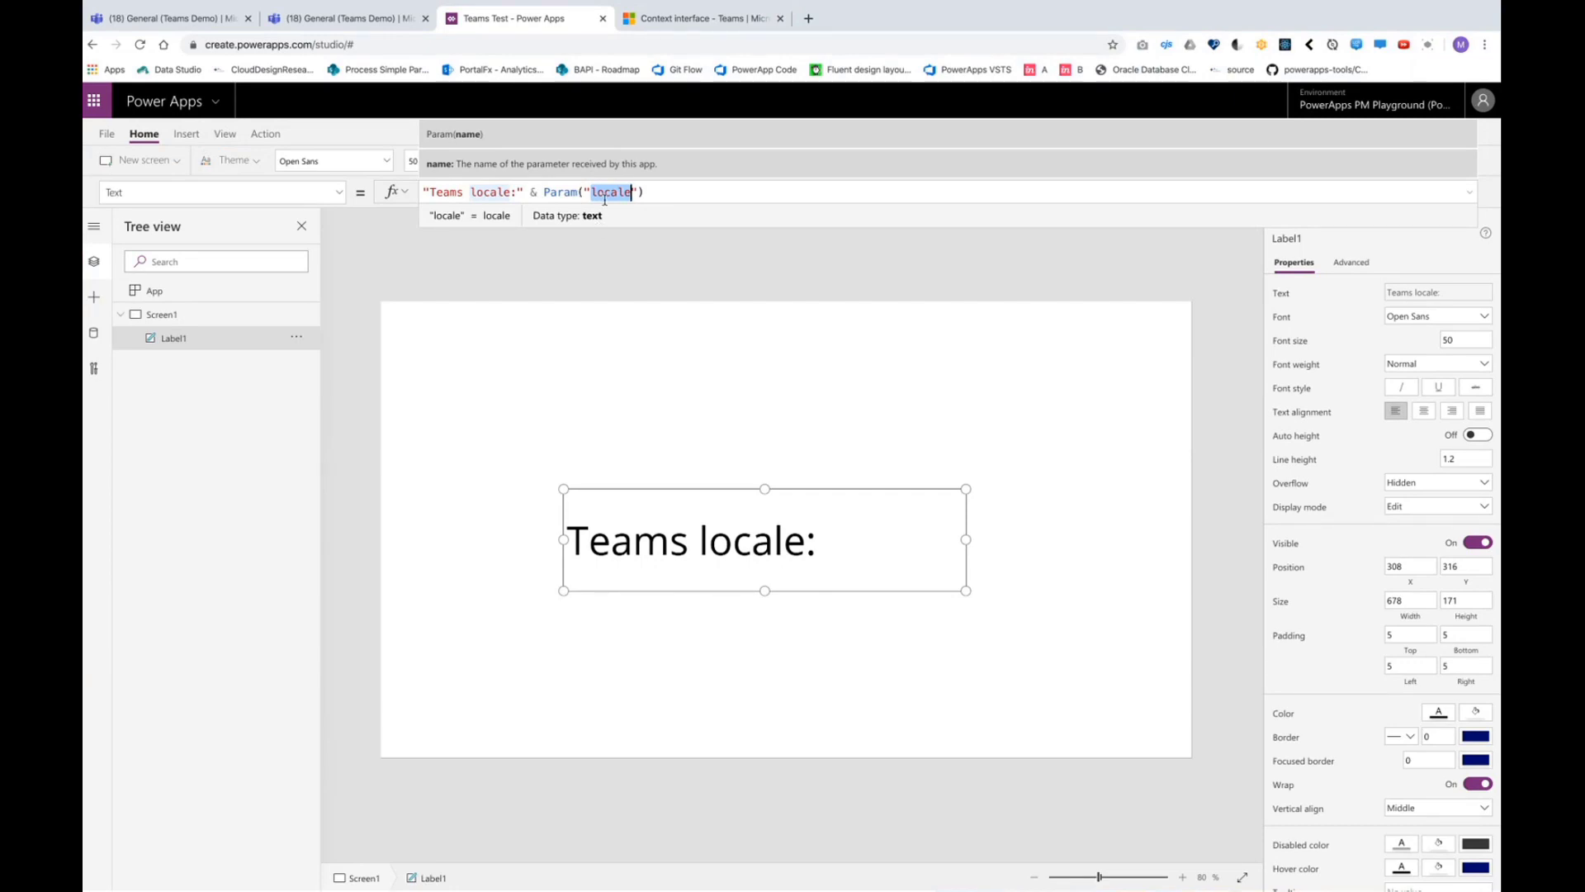
# Switch to the Microsoft Docs Context interface page and review the listed Teams context properties, including teamSiteUrl.
pyautogui.click(671, 20)
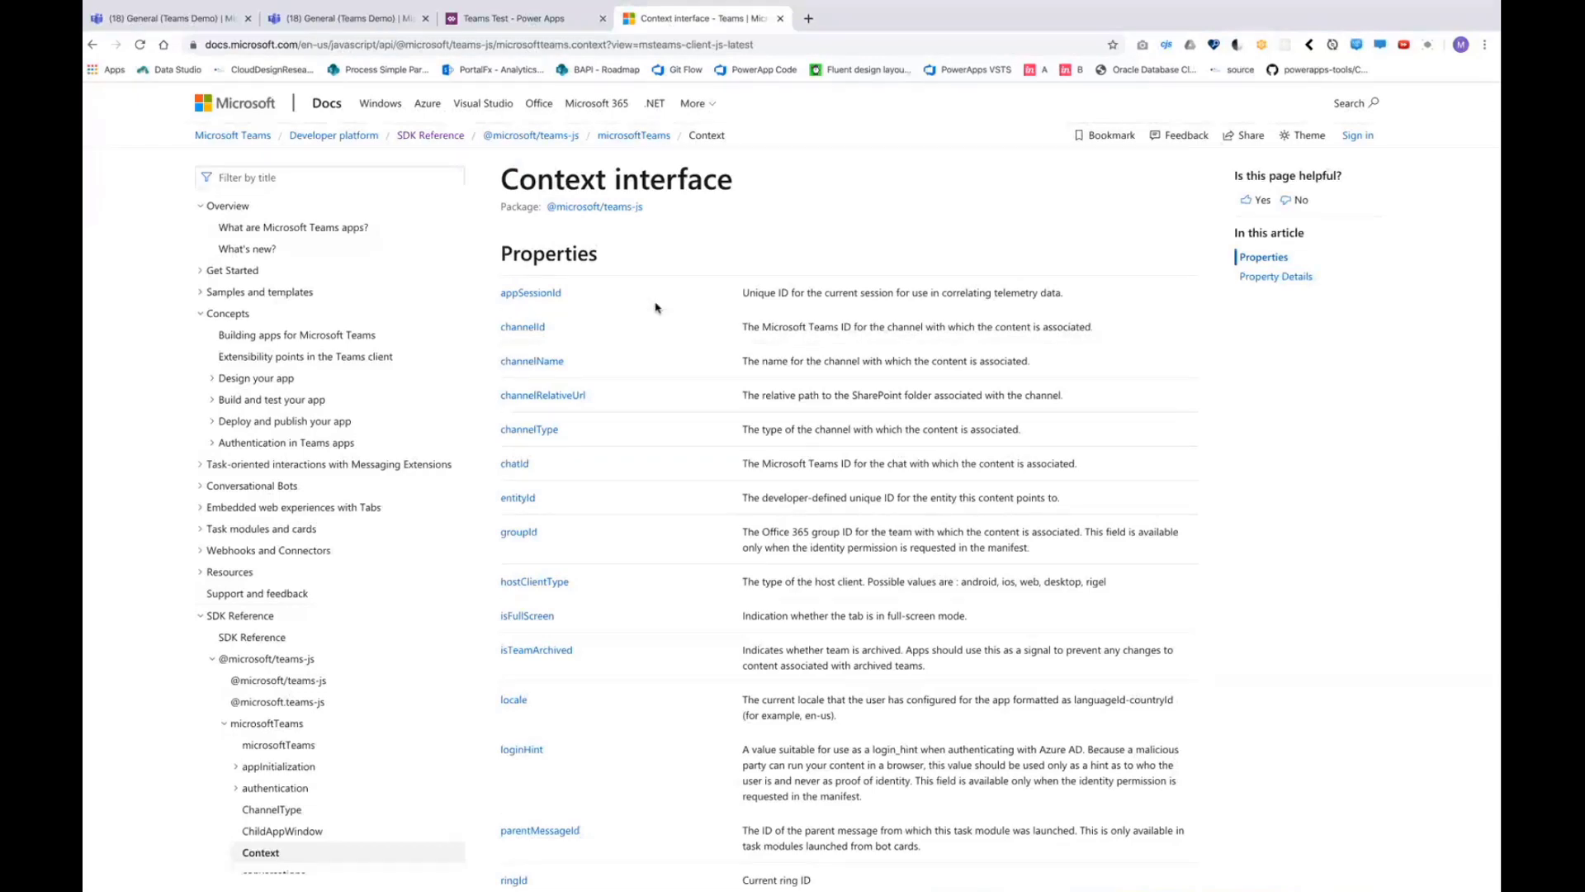
pyautogui.scroll(-3, 656, 308)
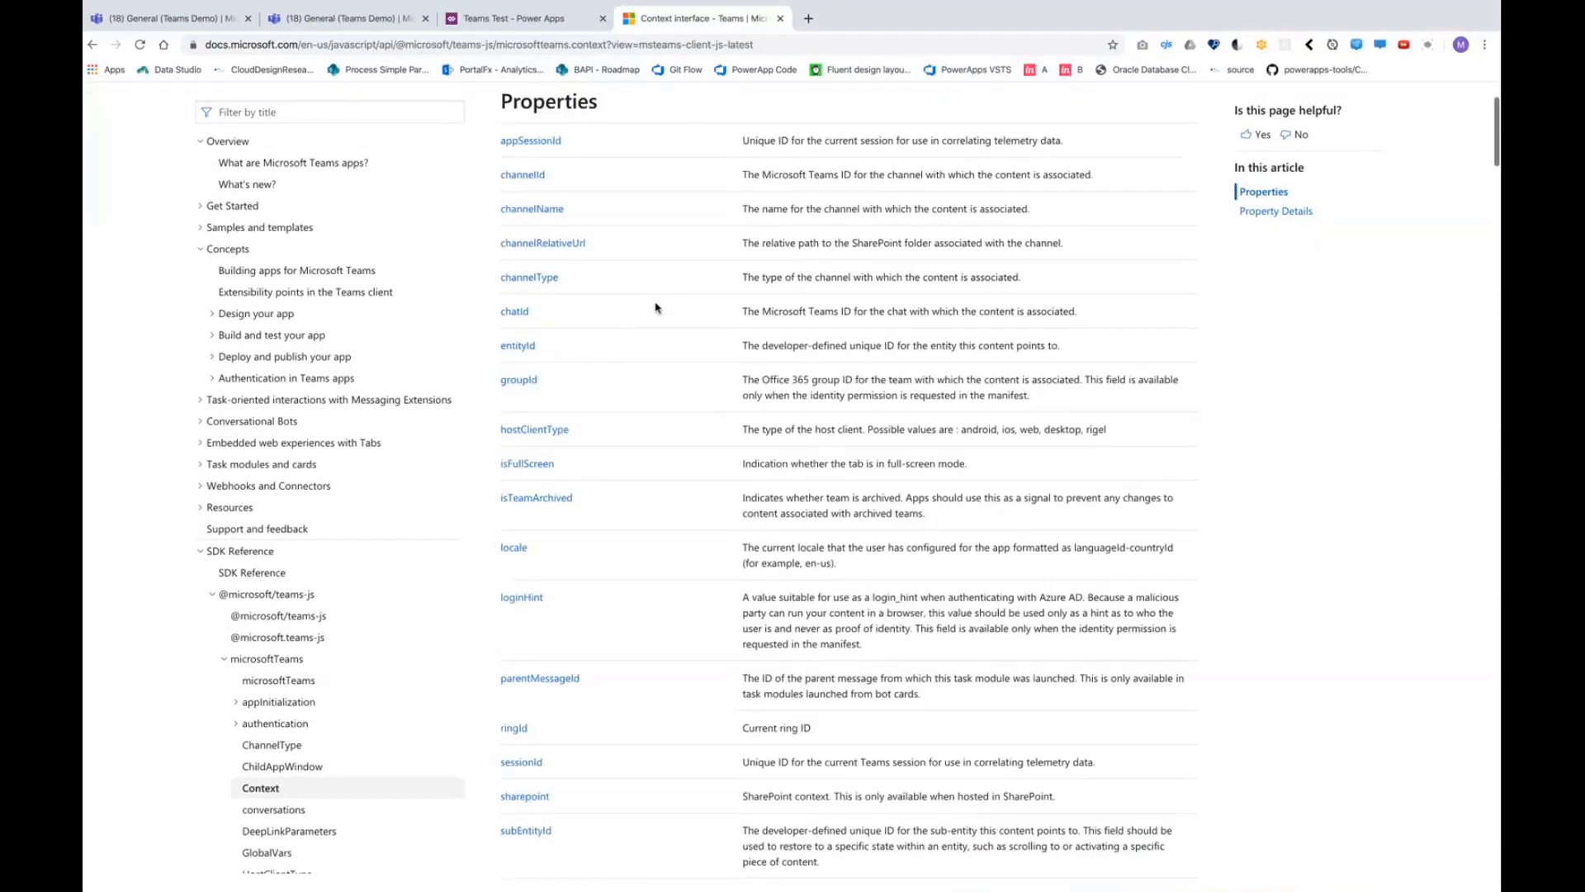
pyautogui.scroll(2, 656, 308)
pyautogui.scroll(-5, 655, 308)
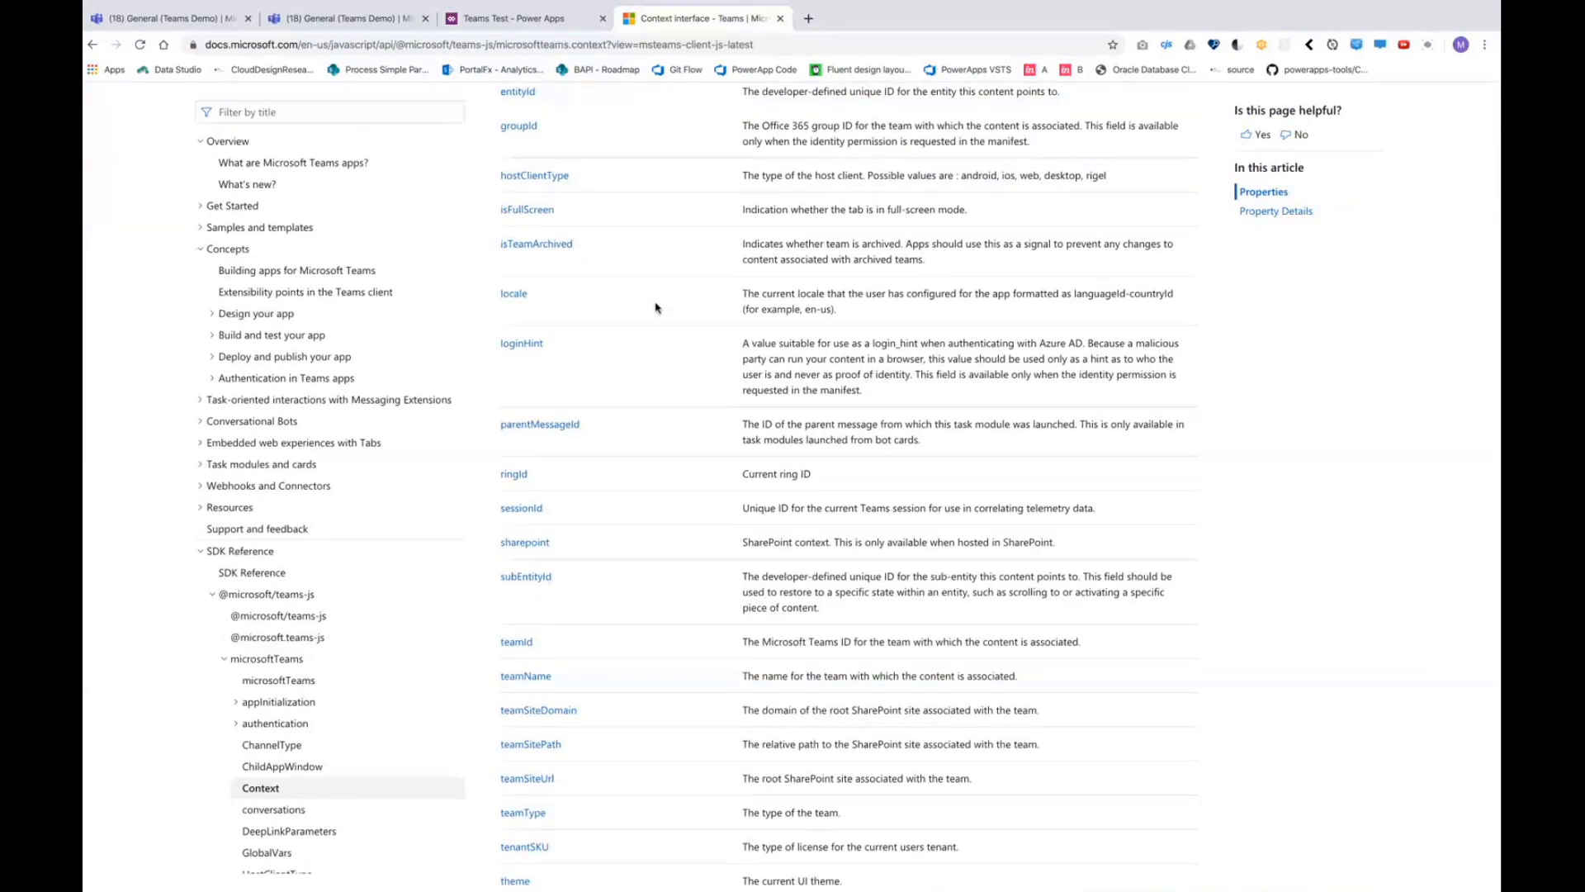
pyautogui.scroll(3, 655, 308)
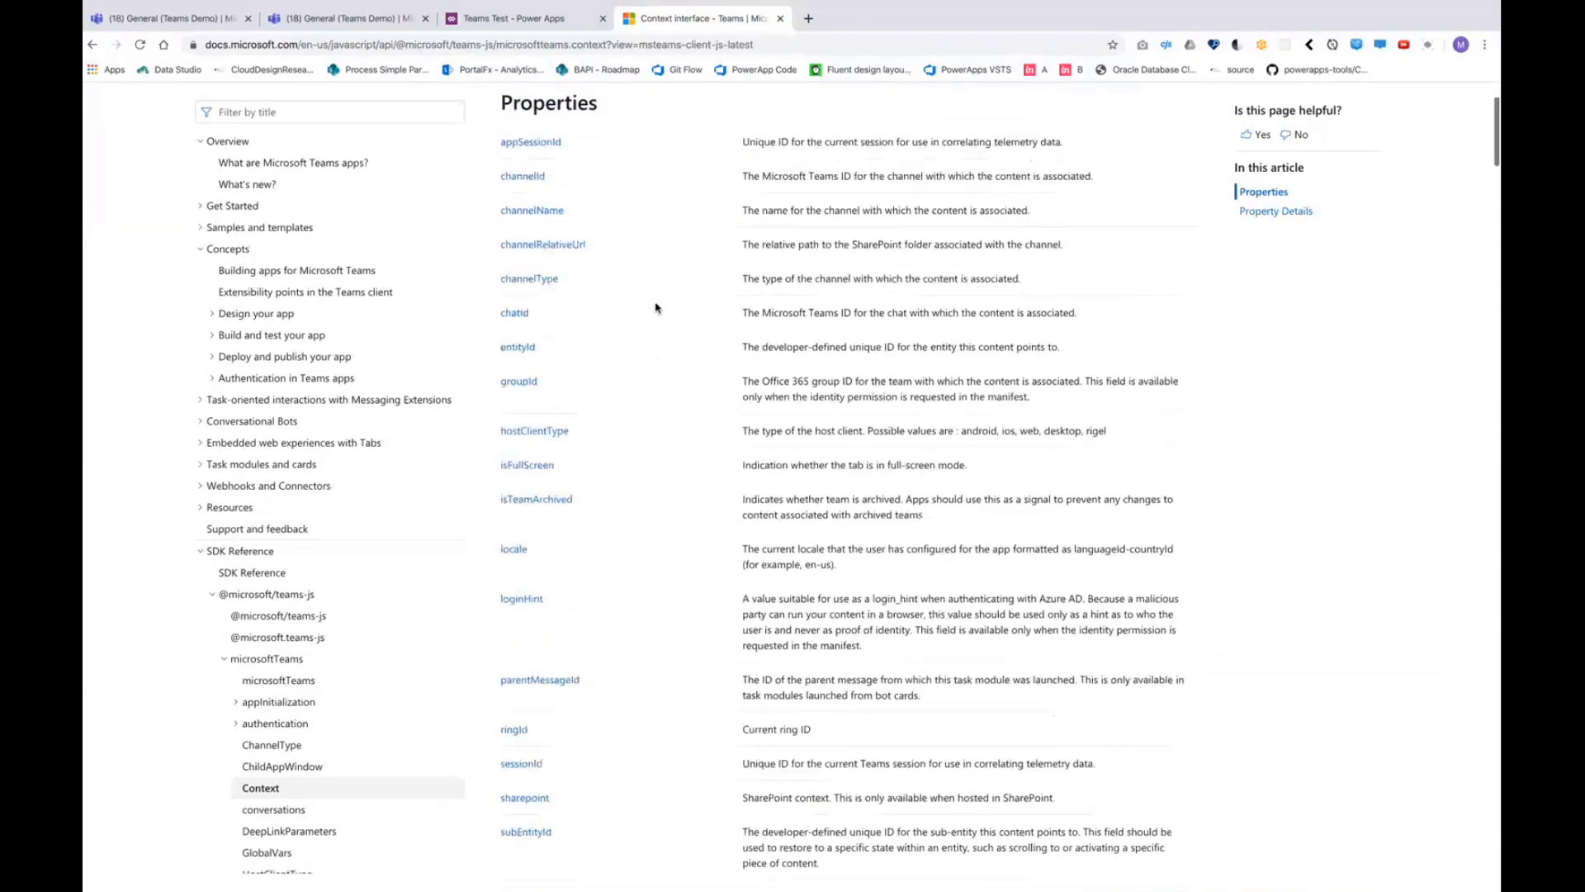
pyautogui.moveTo(499, 137); pyautogui.dragTo(496, 175)
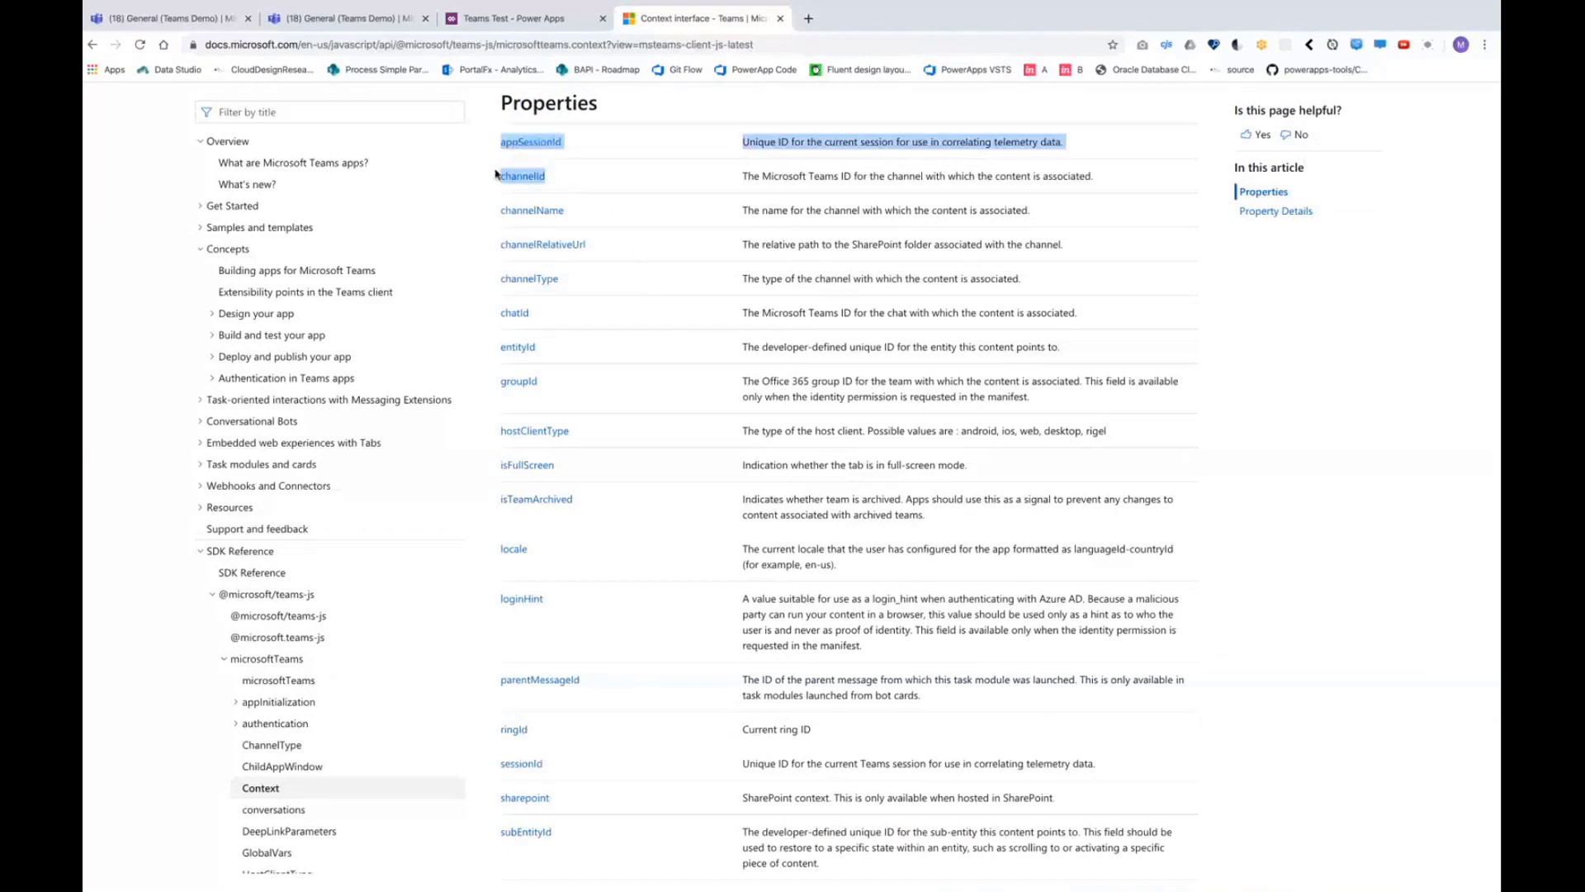
pyautogui.click(611, 215)
pyautogui.scroll(-3, 573, 219)
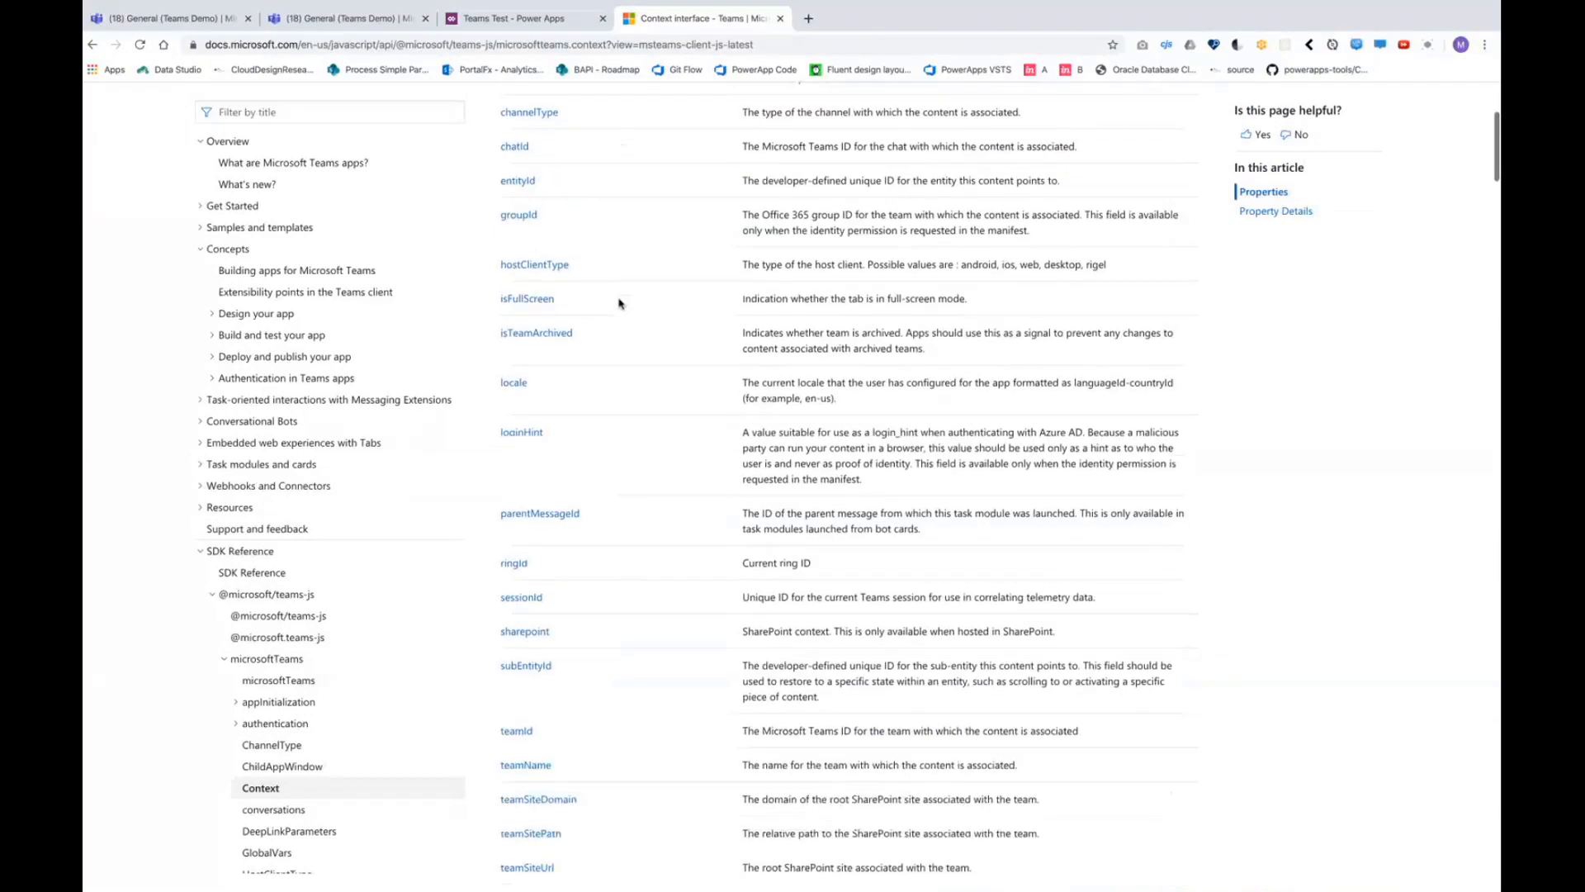
pyautogui.scroll(-5, 569, 351)
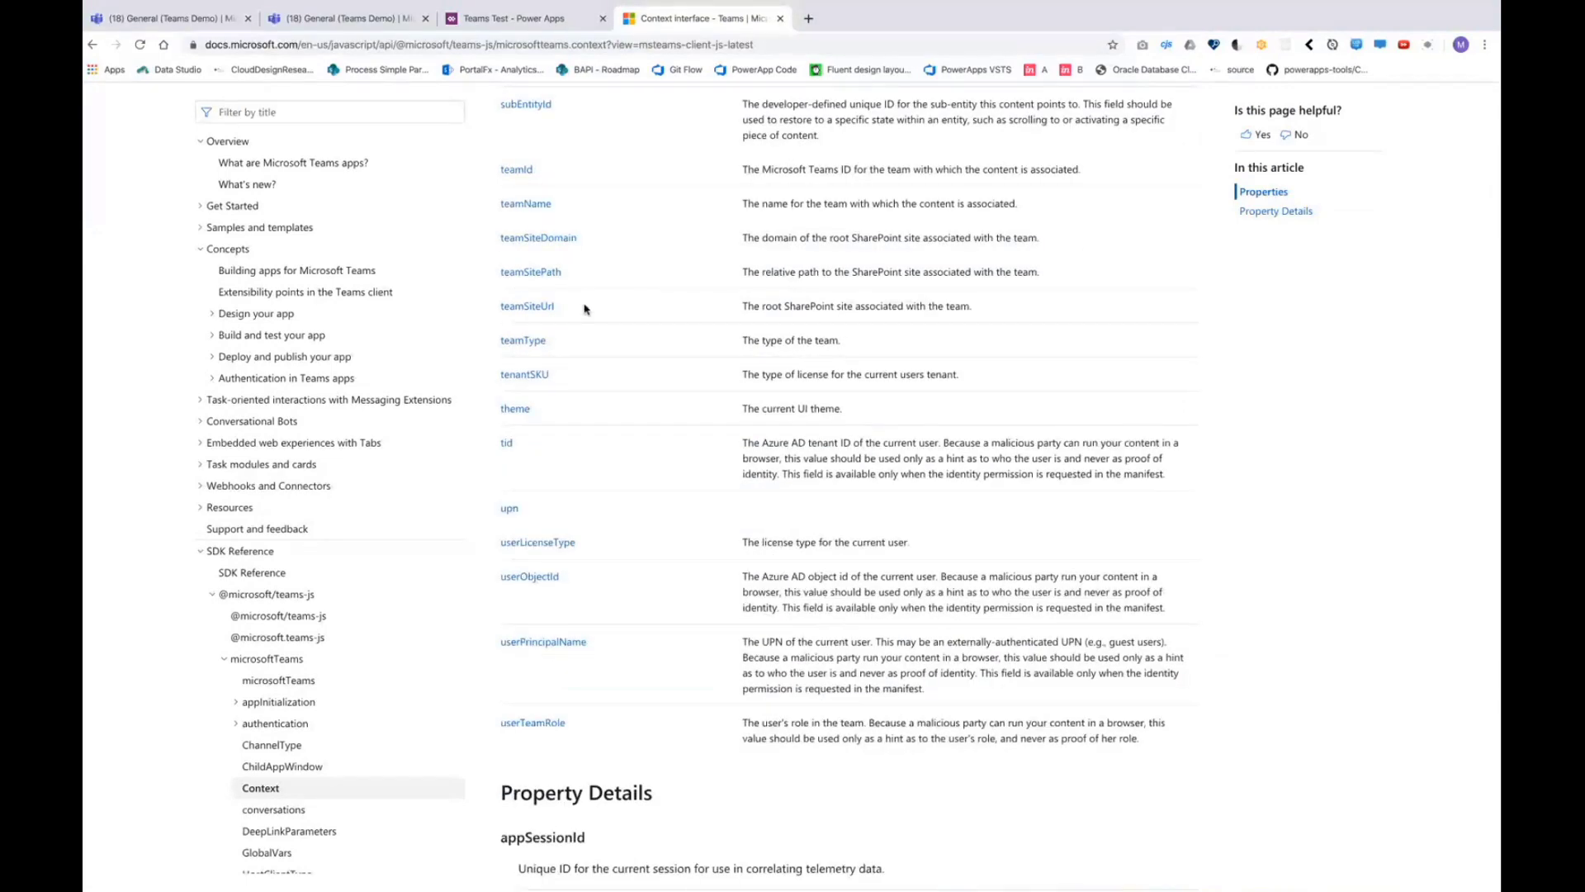
pyautogui.doubleClick(564, 306)
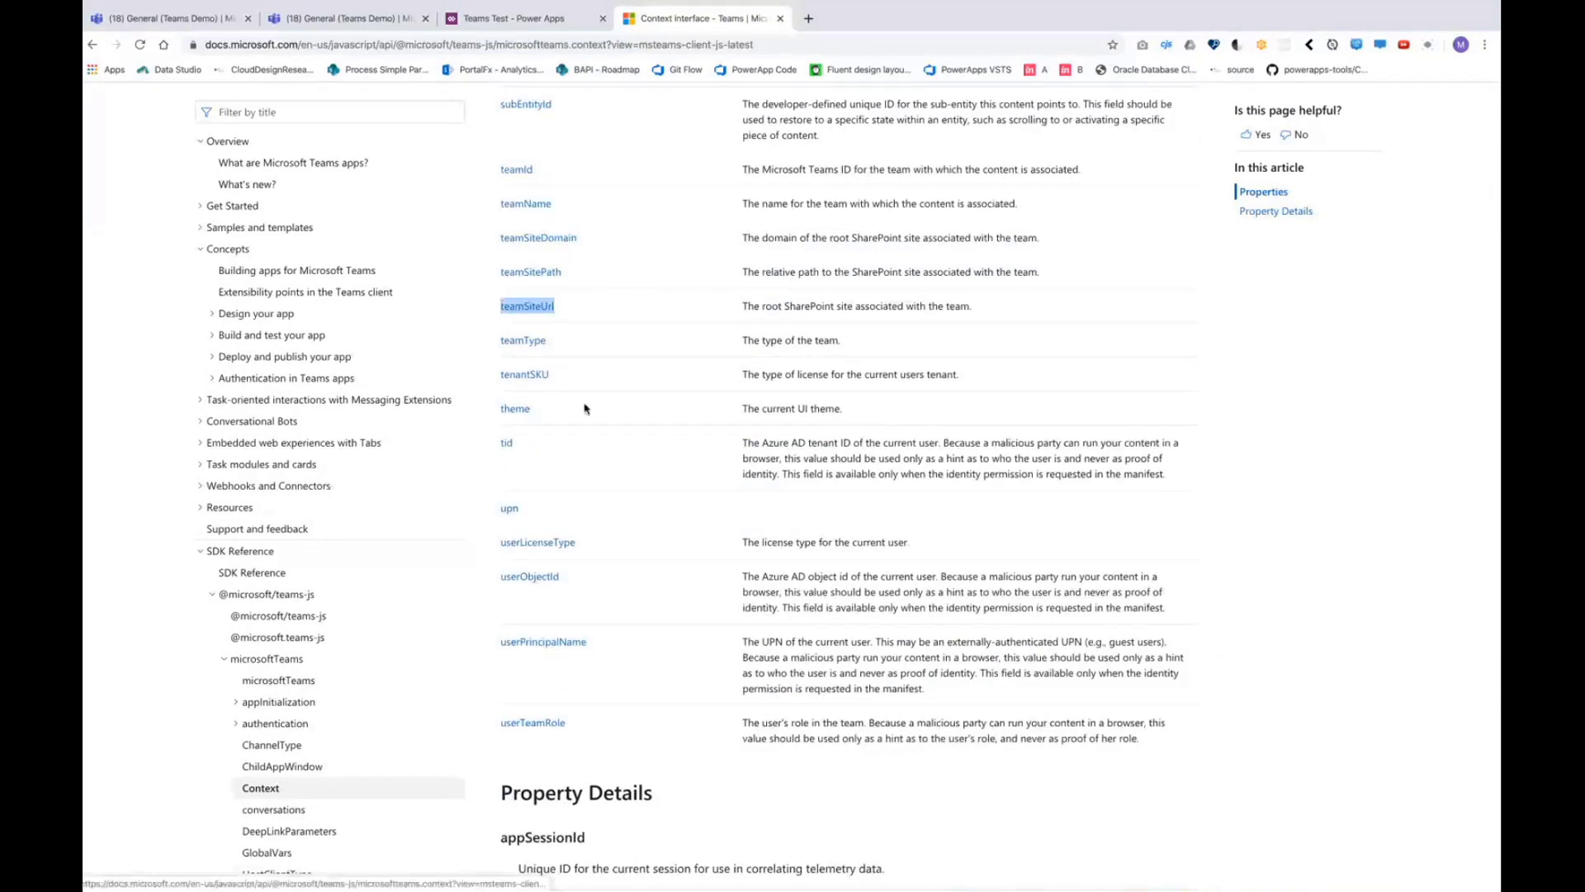
pyautogui.scroll(-1, 625, 517)
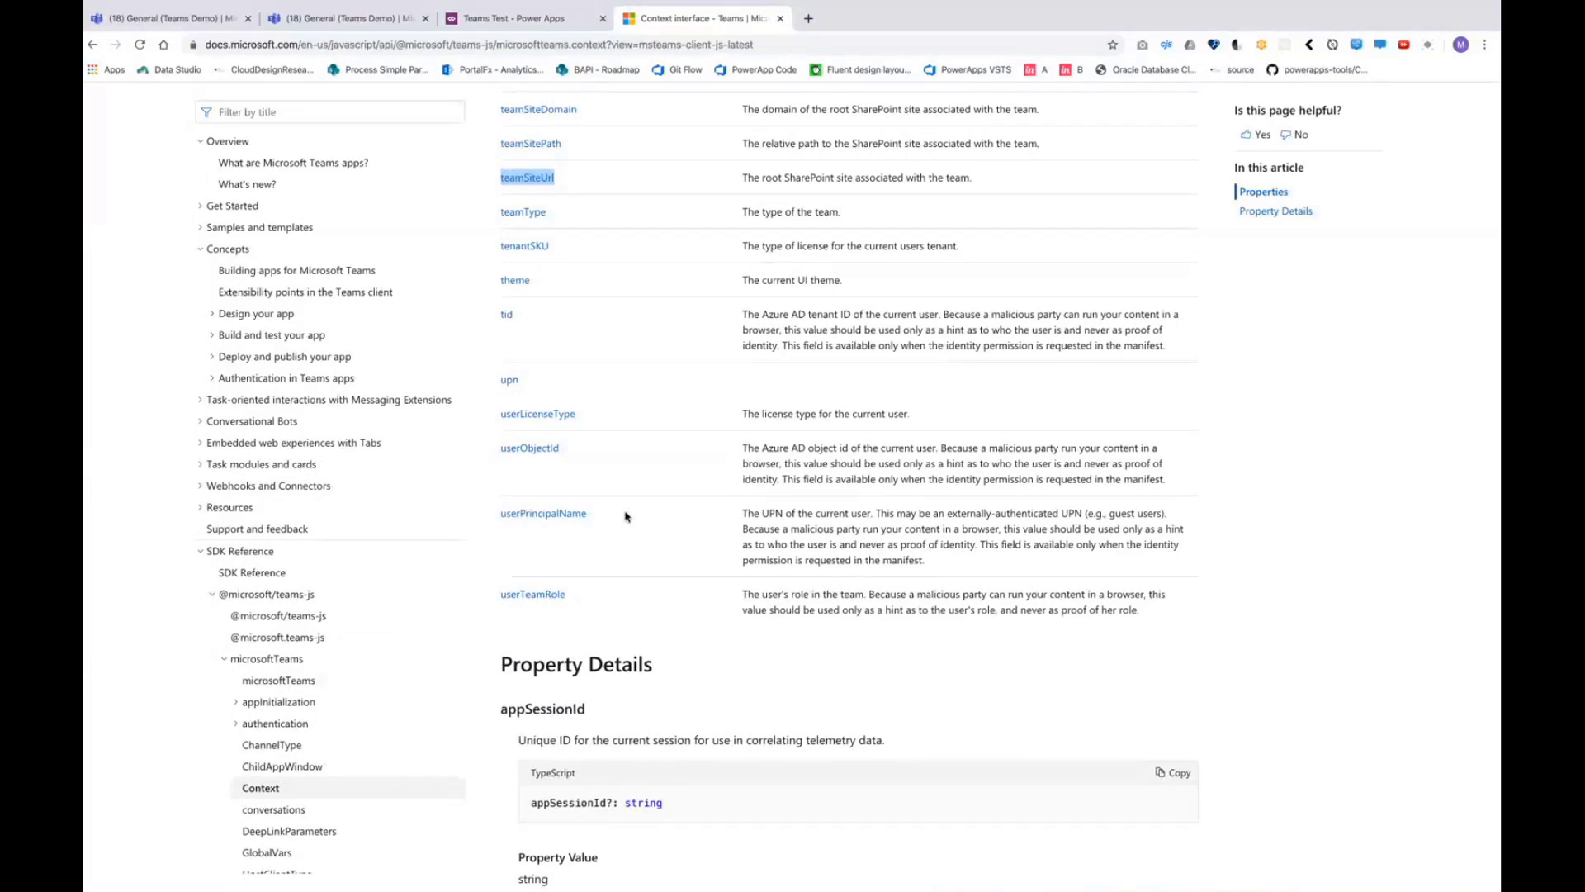
# Switch back to the Power Apps apps list and open CT Returns for editing in a new browser tab.
pyautogui.hotkey('ctrl', 'Tab')
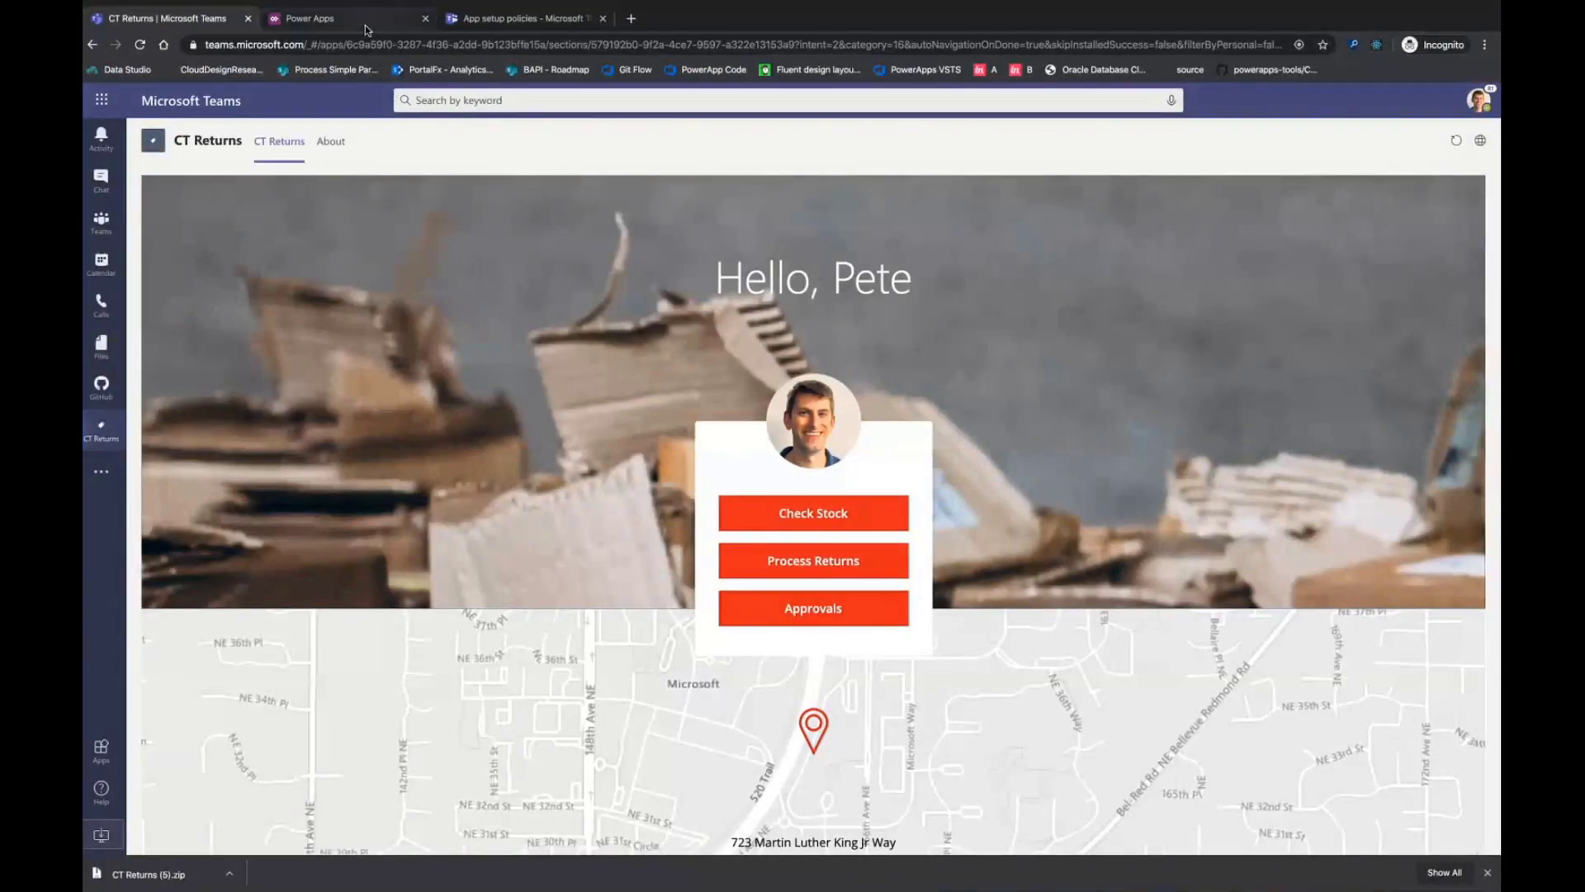
pyautogui.click(365, 25)
pyautogui.click(404, 410)
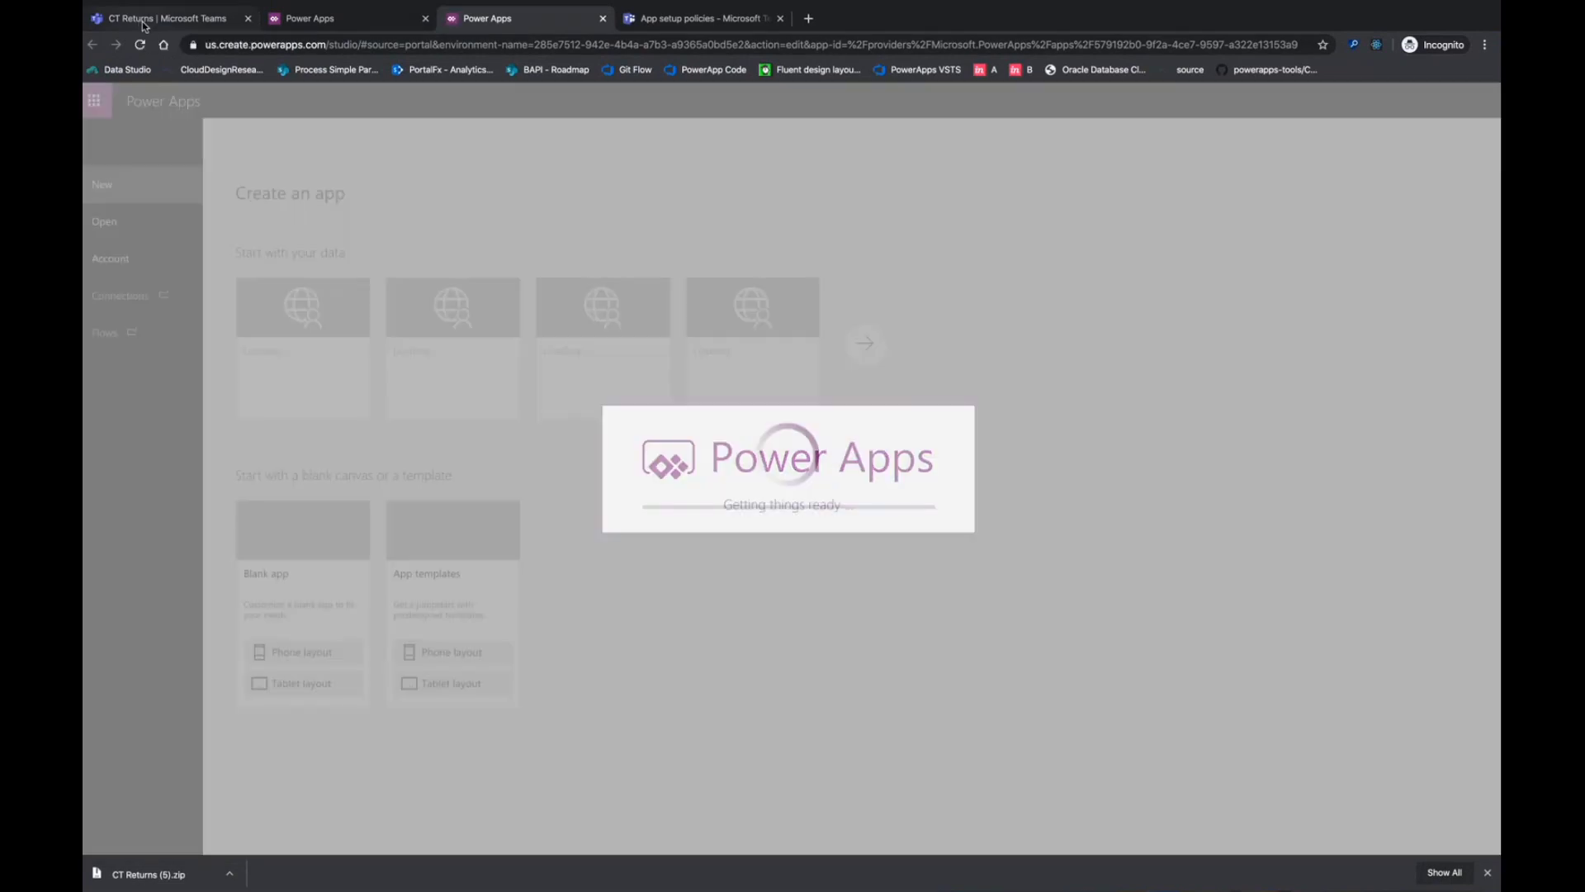
# Return to the Teams app store, show the apps built for CT Electronics, and view the management options for CT Returns.
pyautogui.click(143, 19)
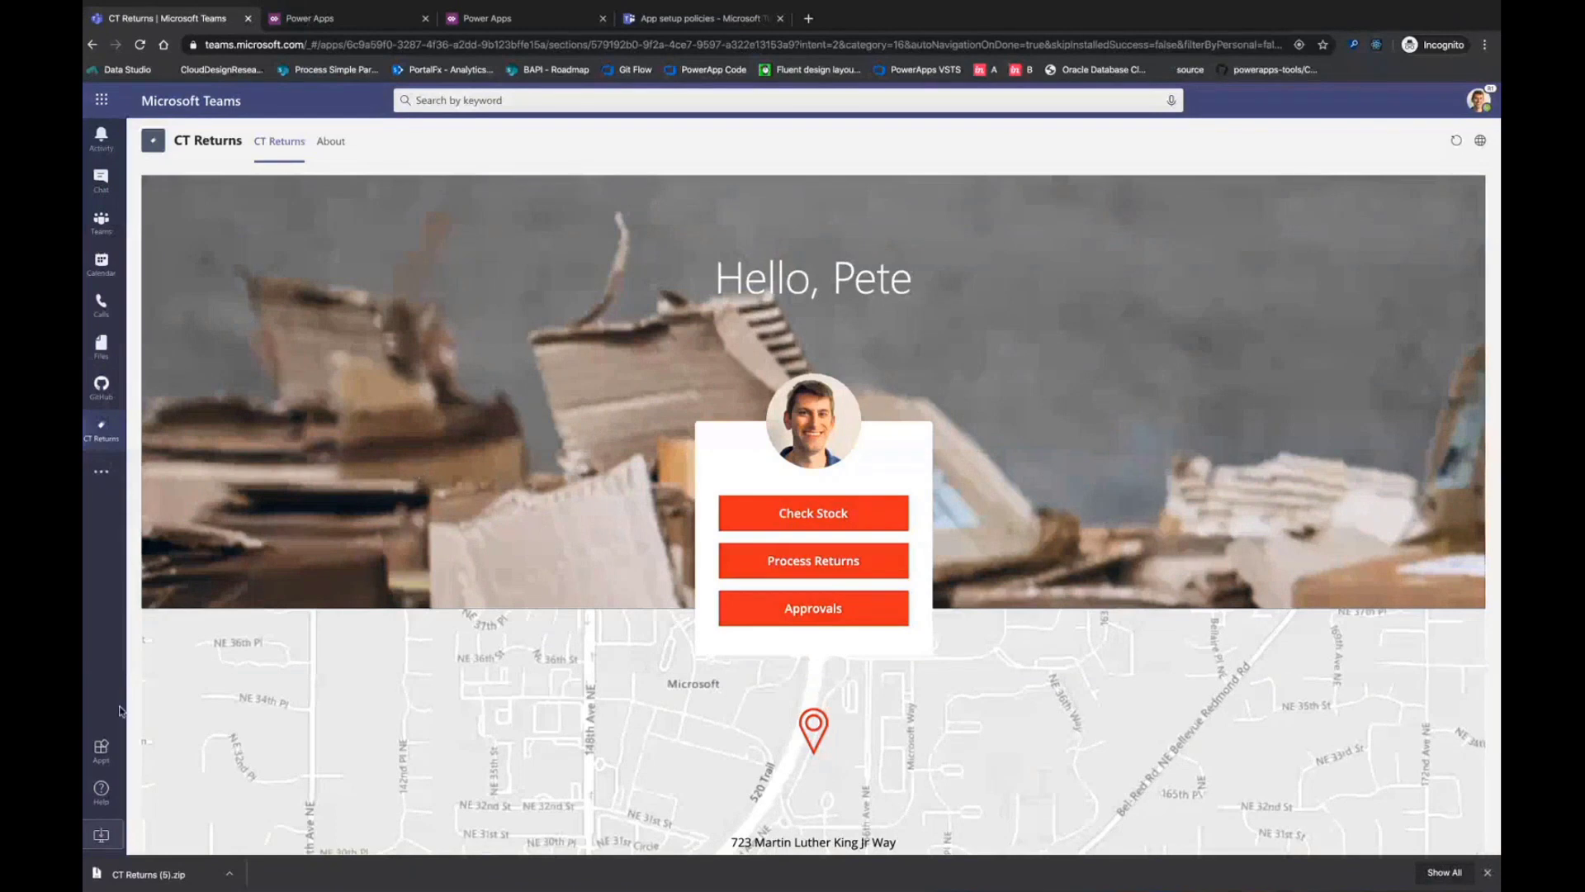
pyautogui.click(101, 750)
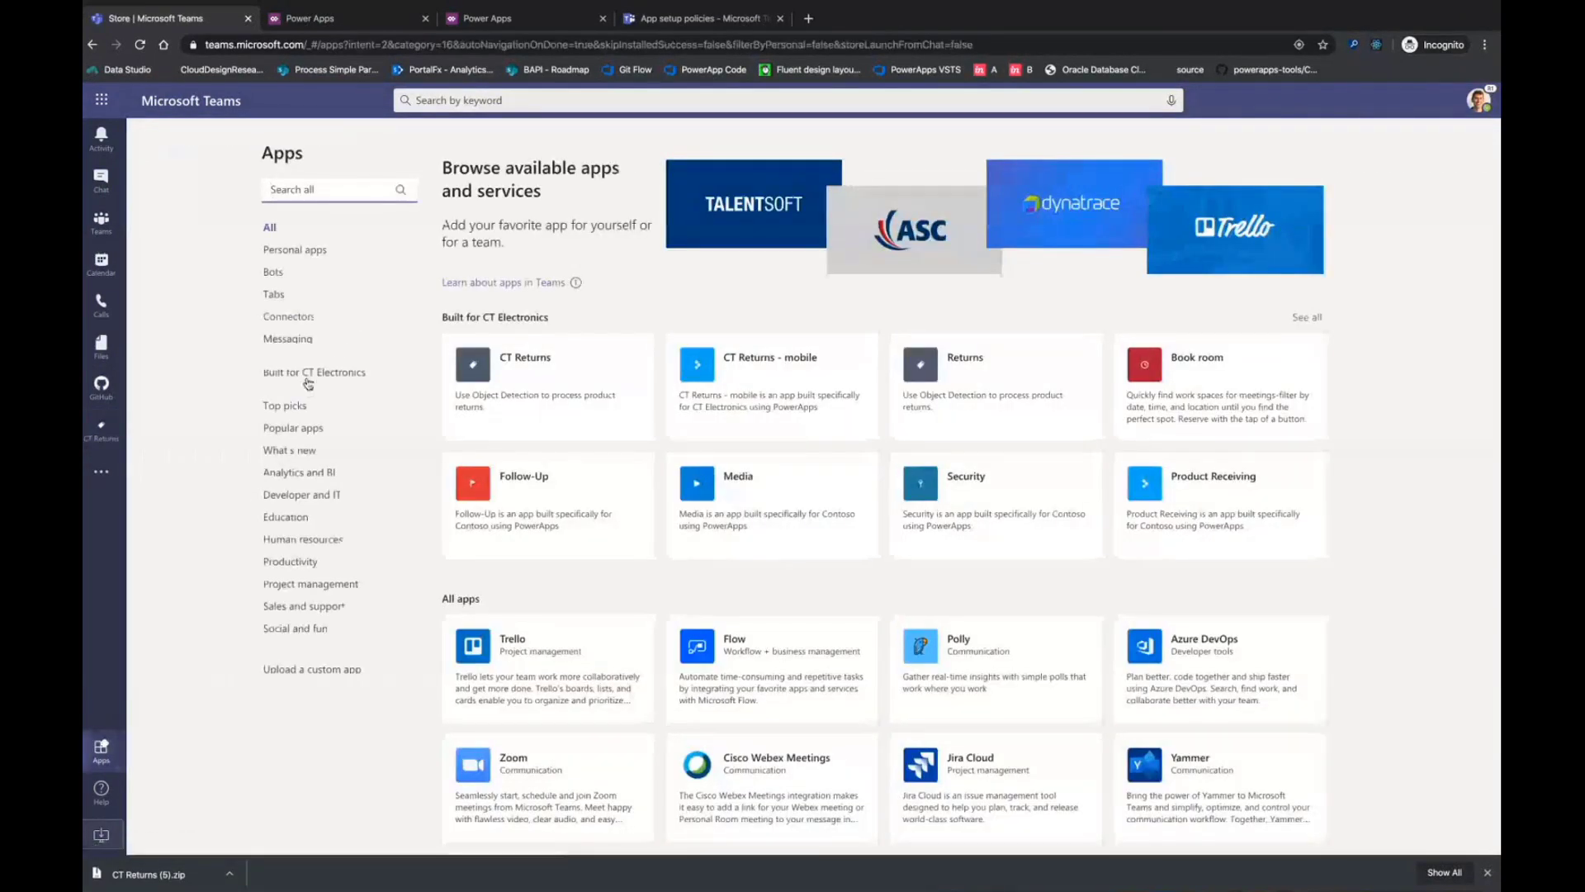
pyautogui.click(307, 373)
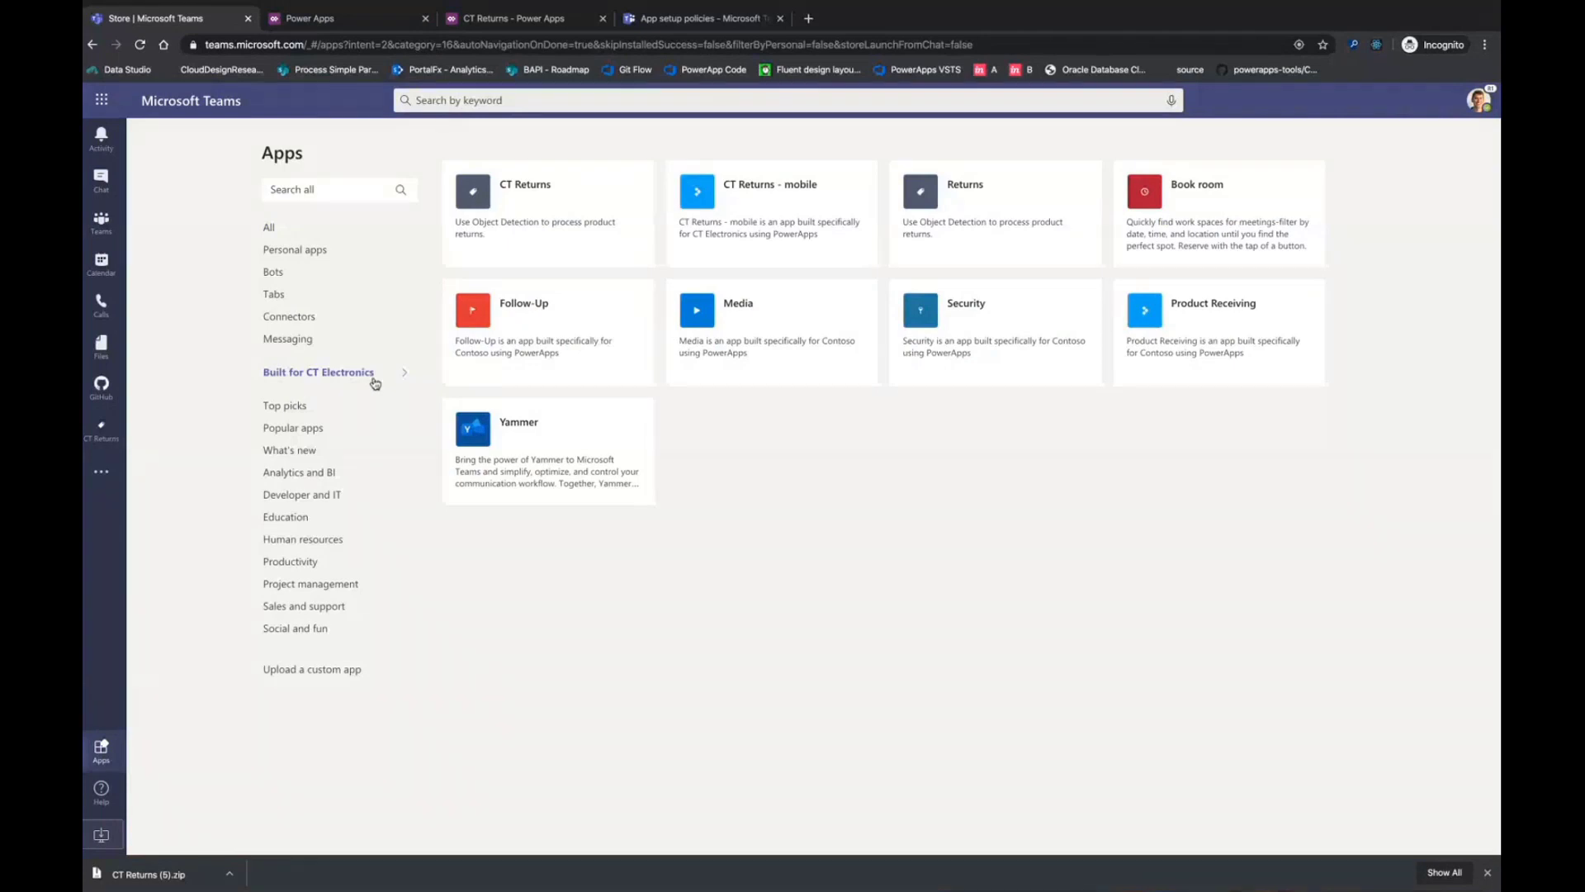
pyautogui.click(638, 174)
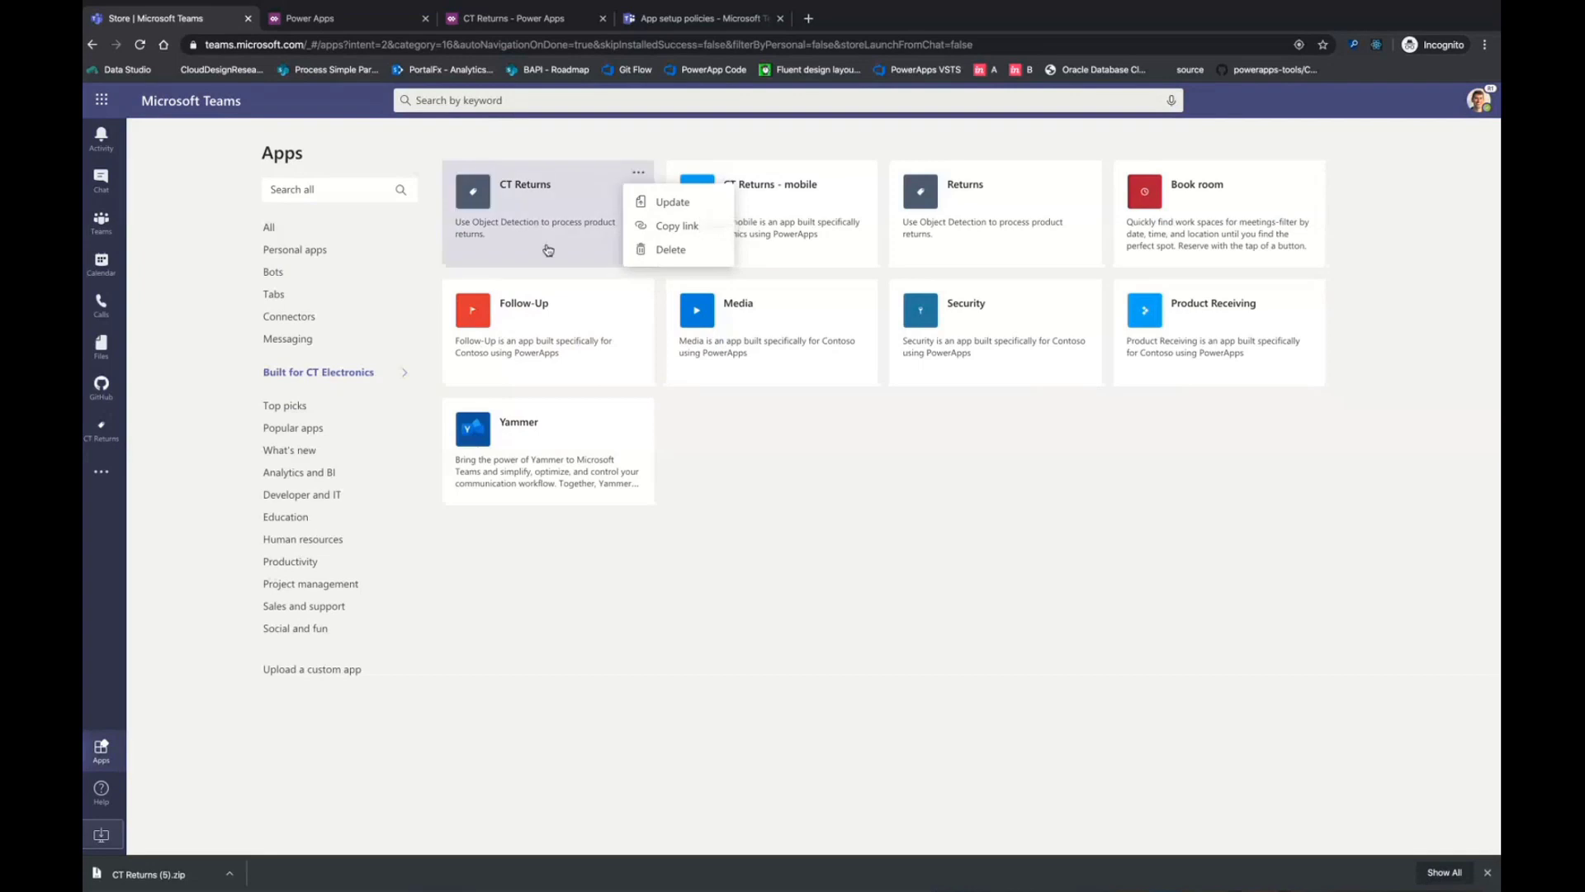
pyautogui.click(911, 632)
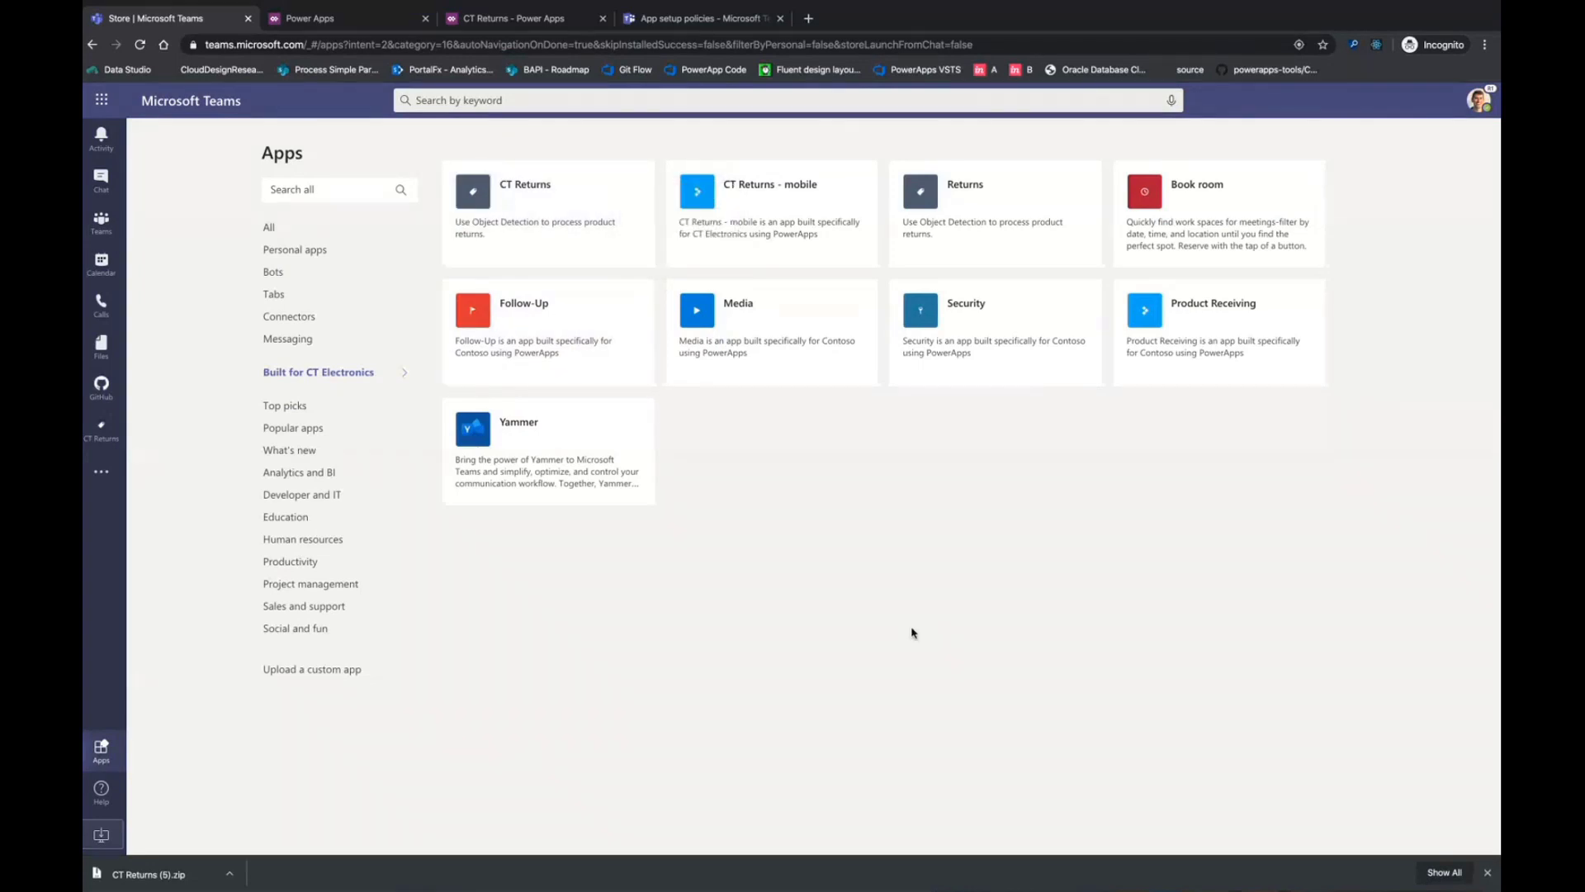
# Switch to the Teams Demo window, open the General channel's Solution Health Hub tab and view the record in Active Analysis Jobs.
pyautogui.hotkey('ctrl', 'Right')
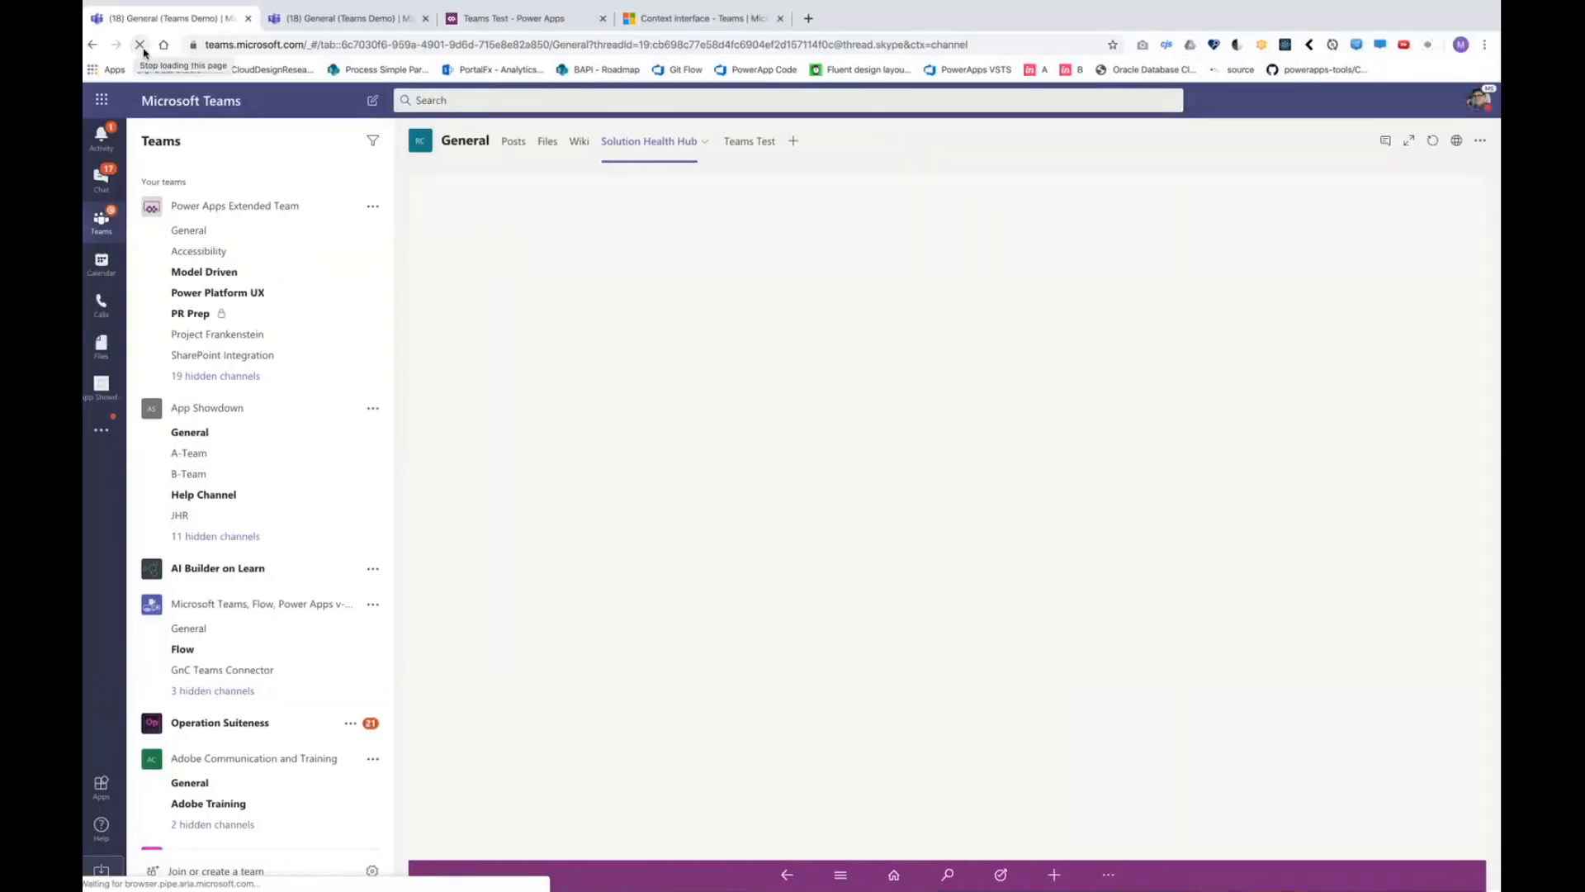
pyautogui.click(141, 44)
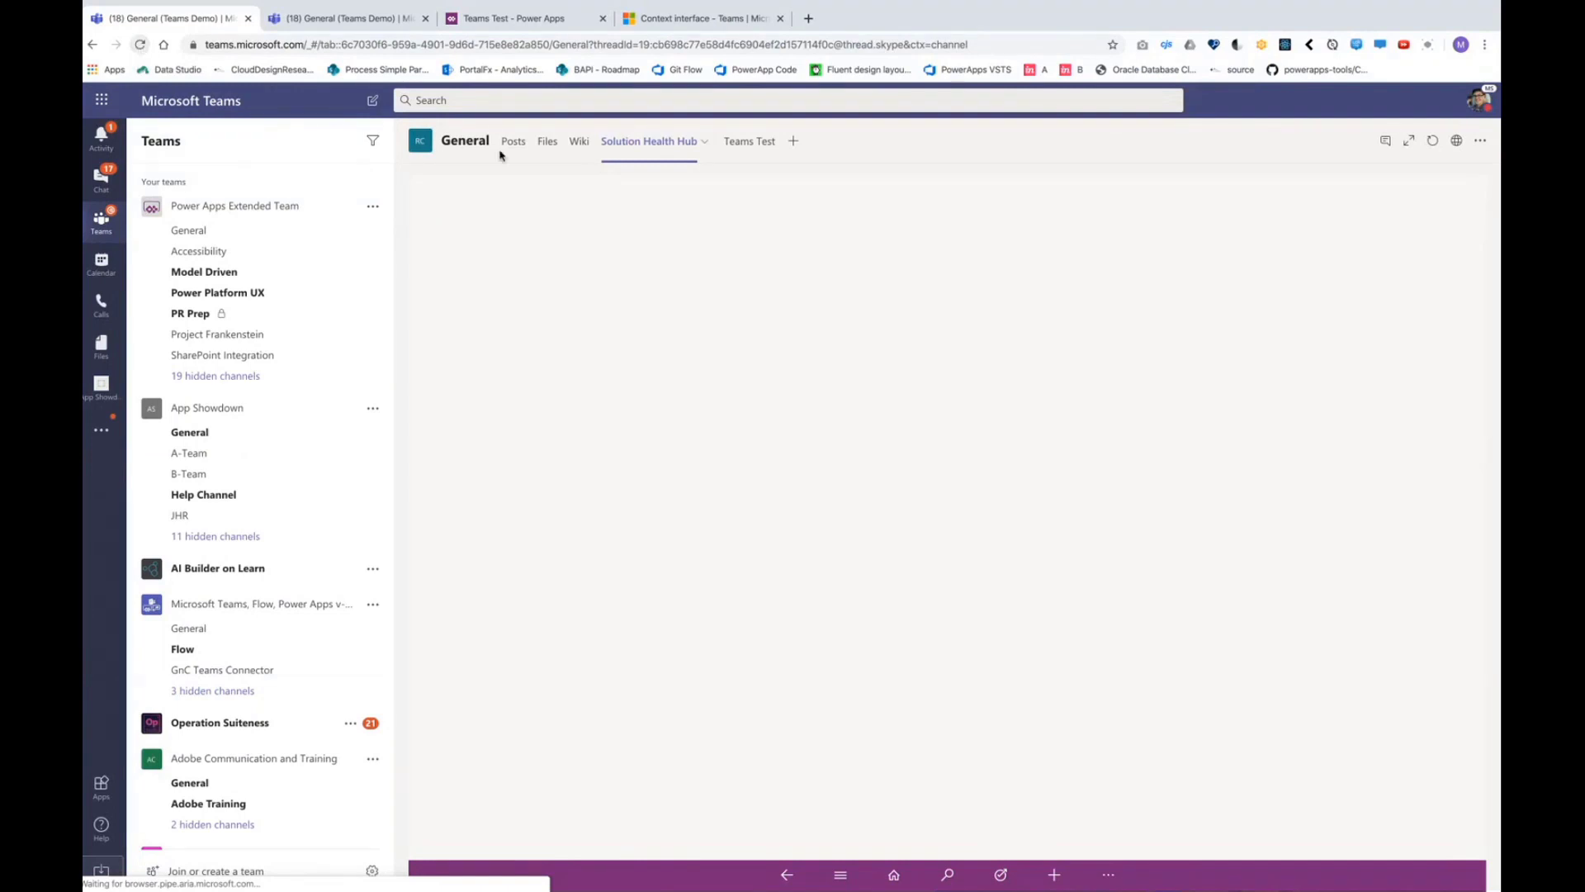
pyautogui.click(372, 20)
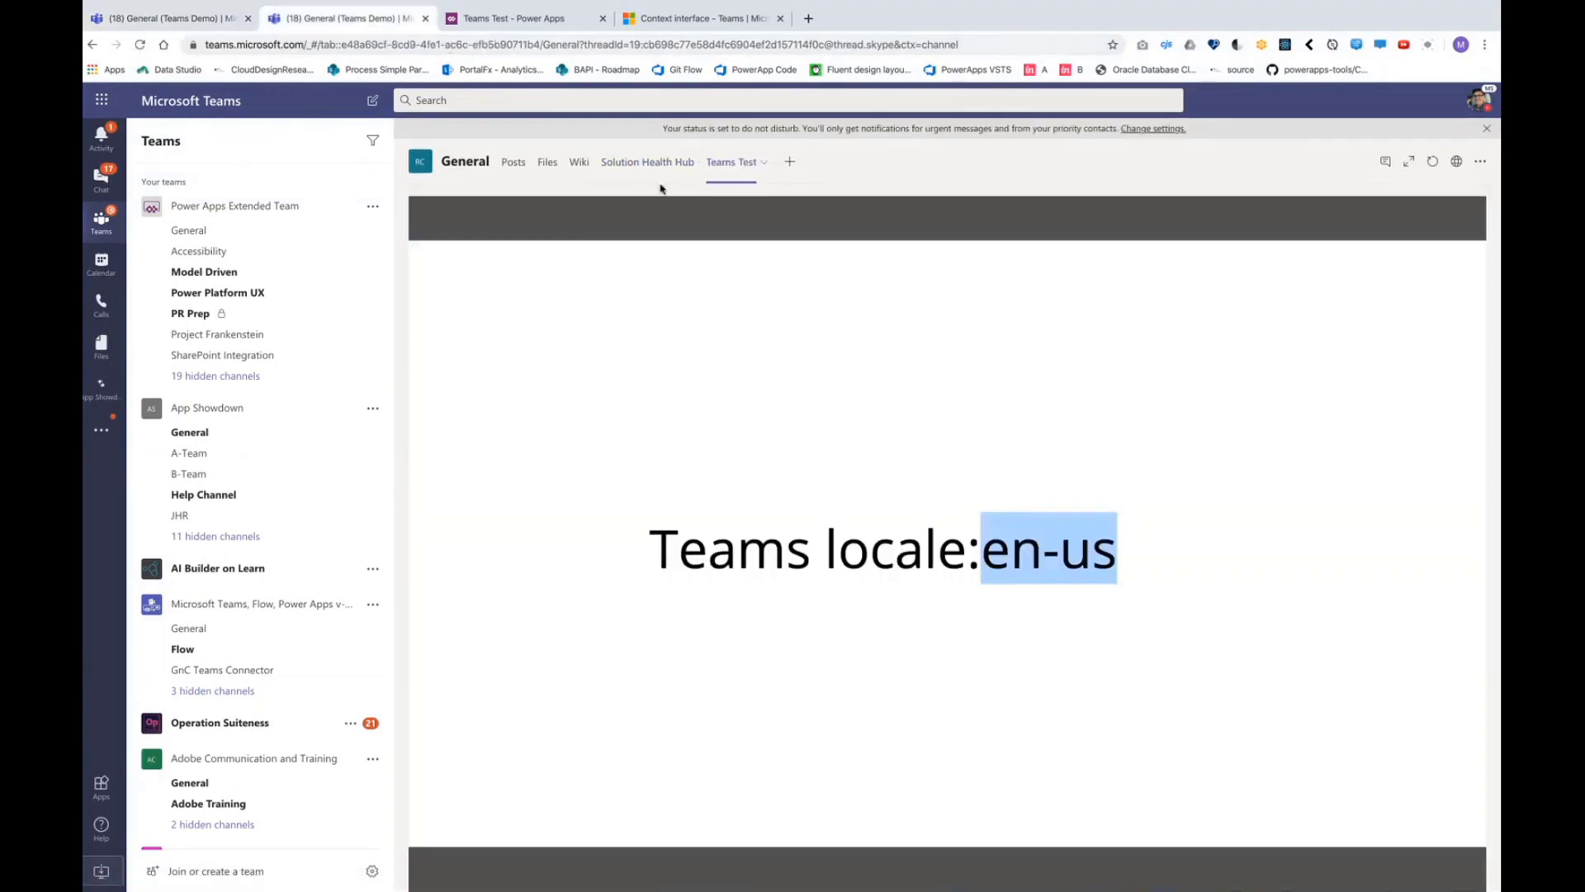
pyautogui.click(652, 165)
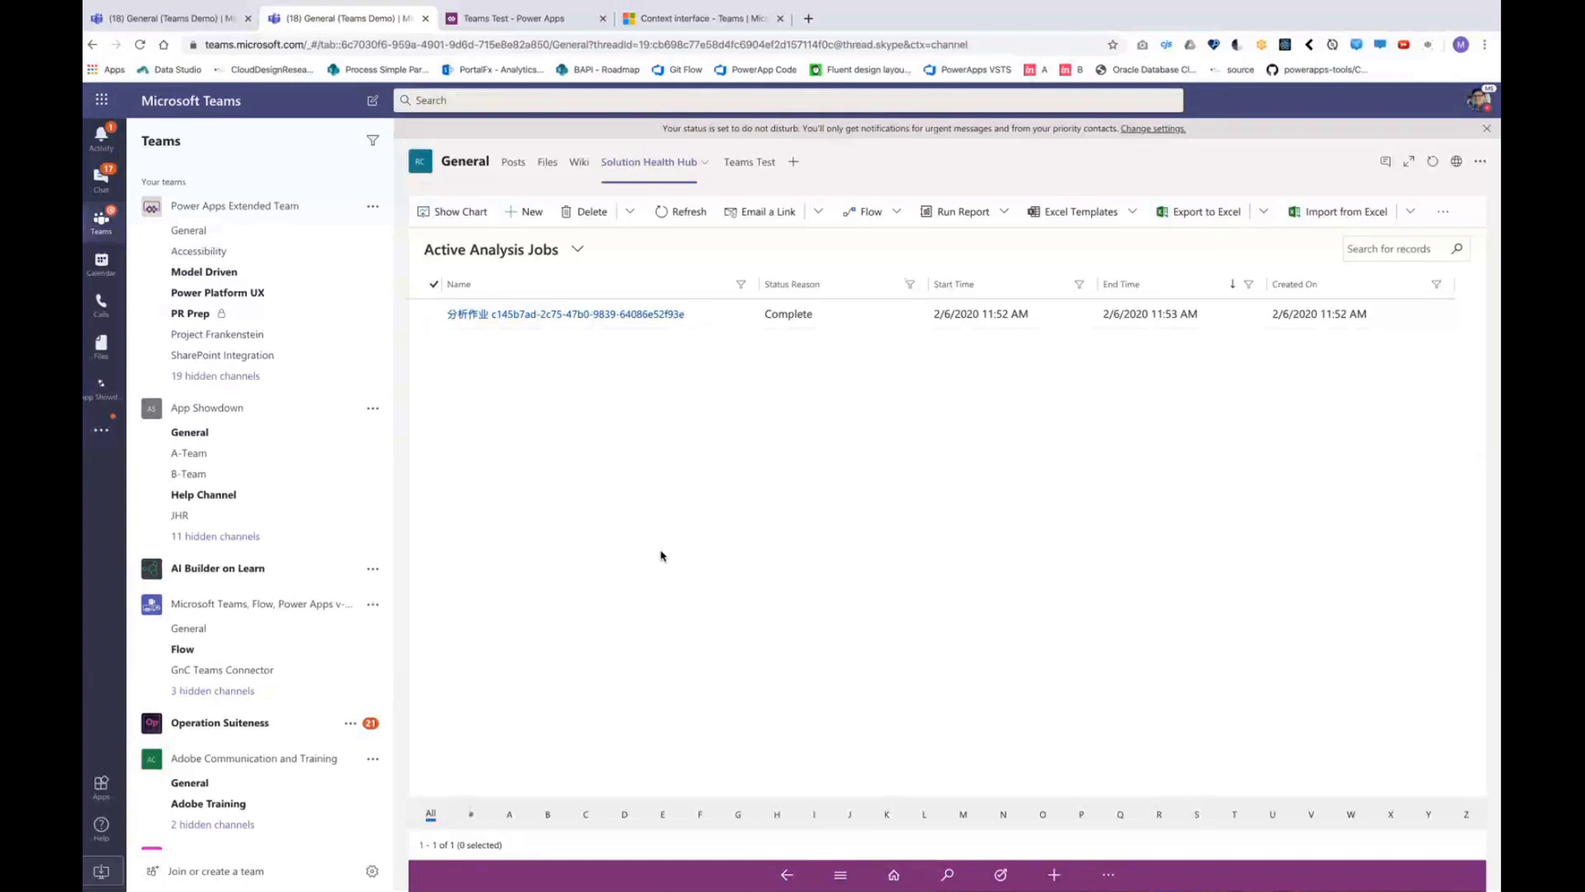
pyautogui.click(528, 315)
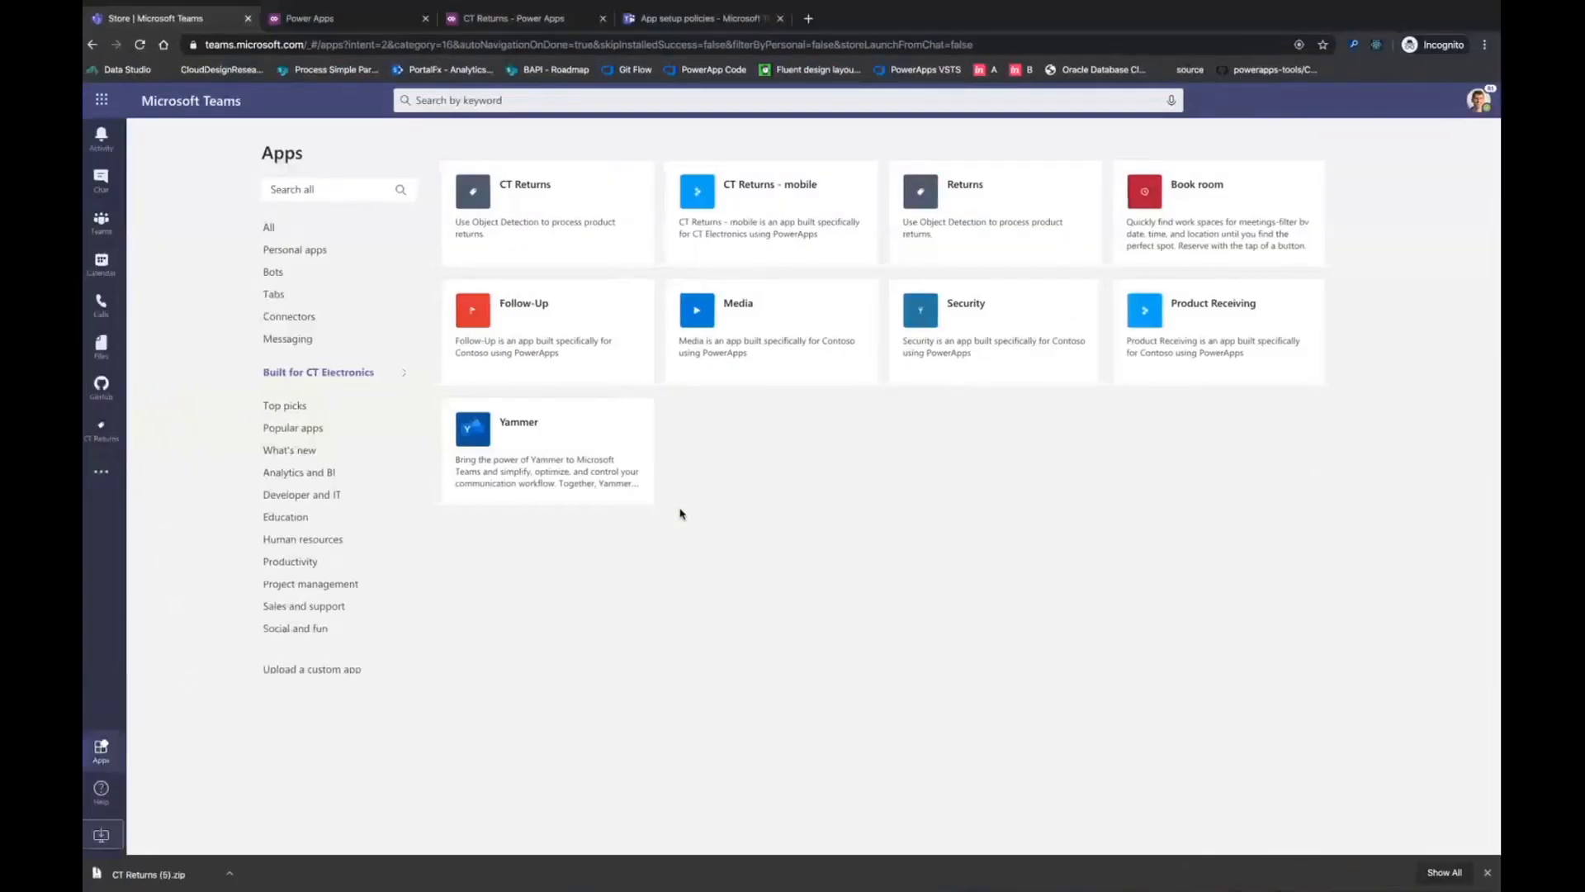
# Open the pinned CT Returns app in Teams, switch to its Power Apps Studio tab and skip the welcome dialog.
pyautogui.click(93, 440)
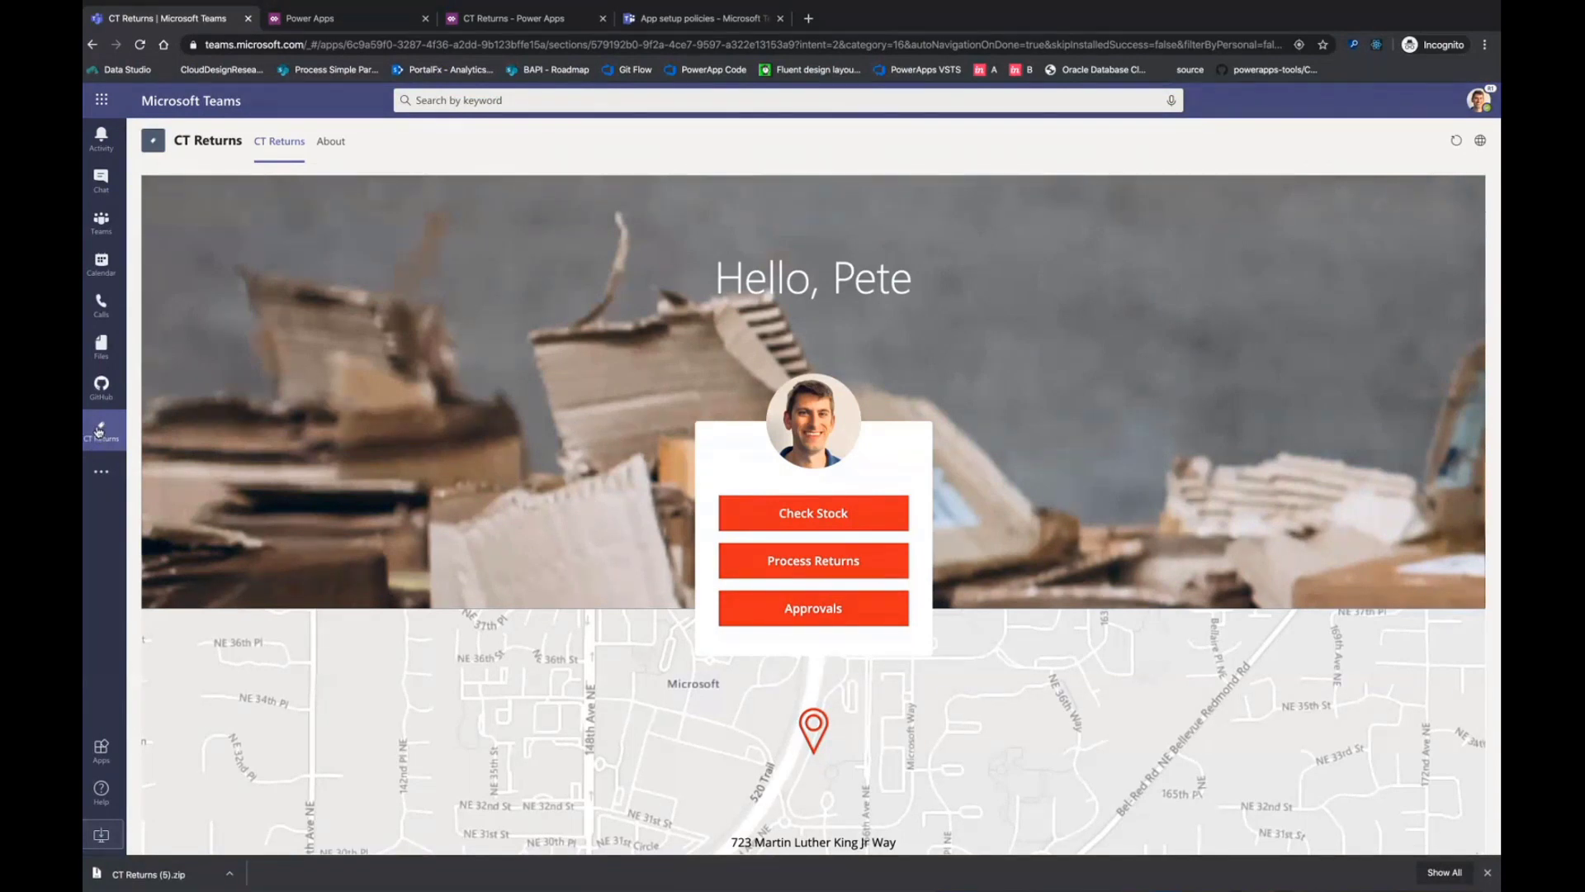
pyautogui.click(367, 14)
pyautogui.click(512, 17)
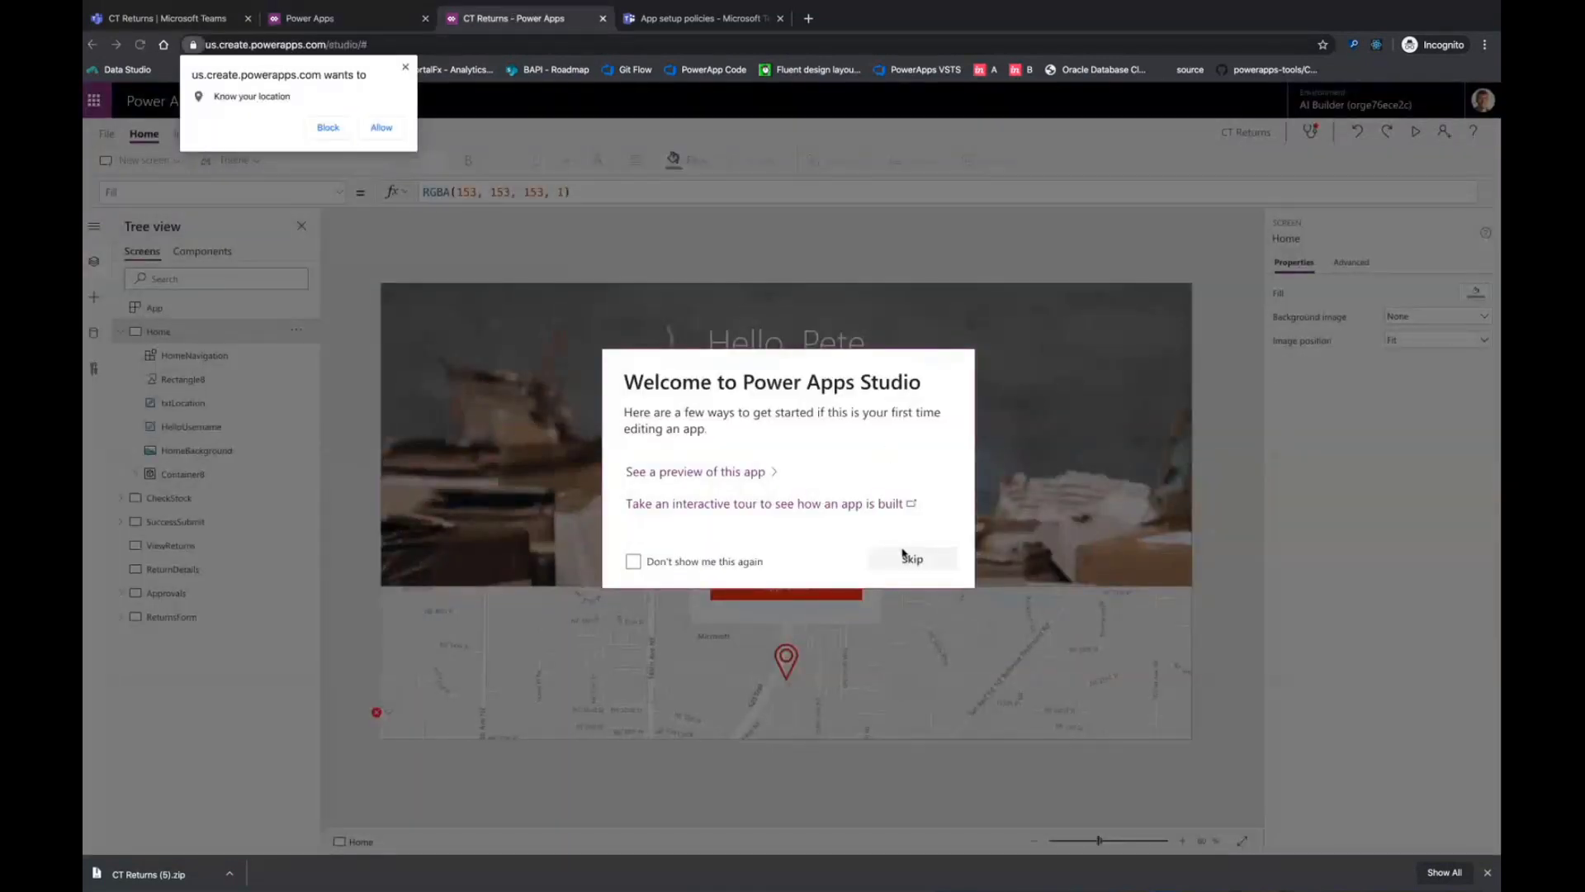
pyautogui.click(906, 557)
# Left-align the HelloUsername greeting label on the Home screen and move its left edge slightly inward.
pyautogui.click(790, 345)
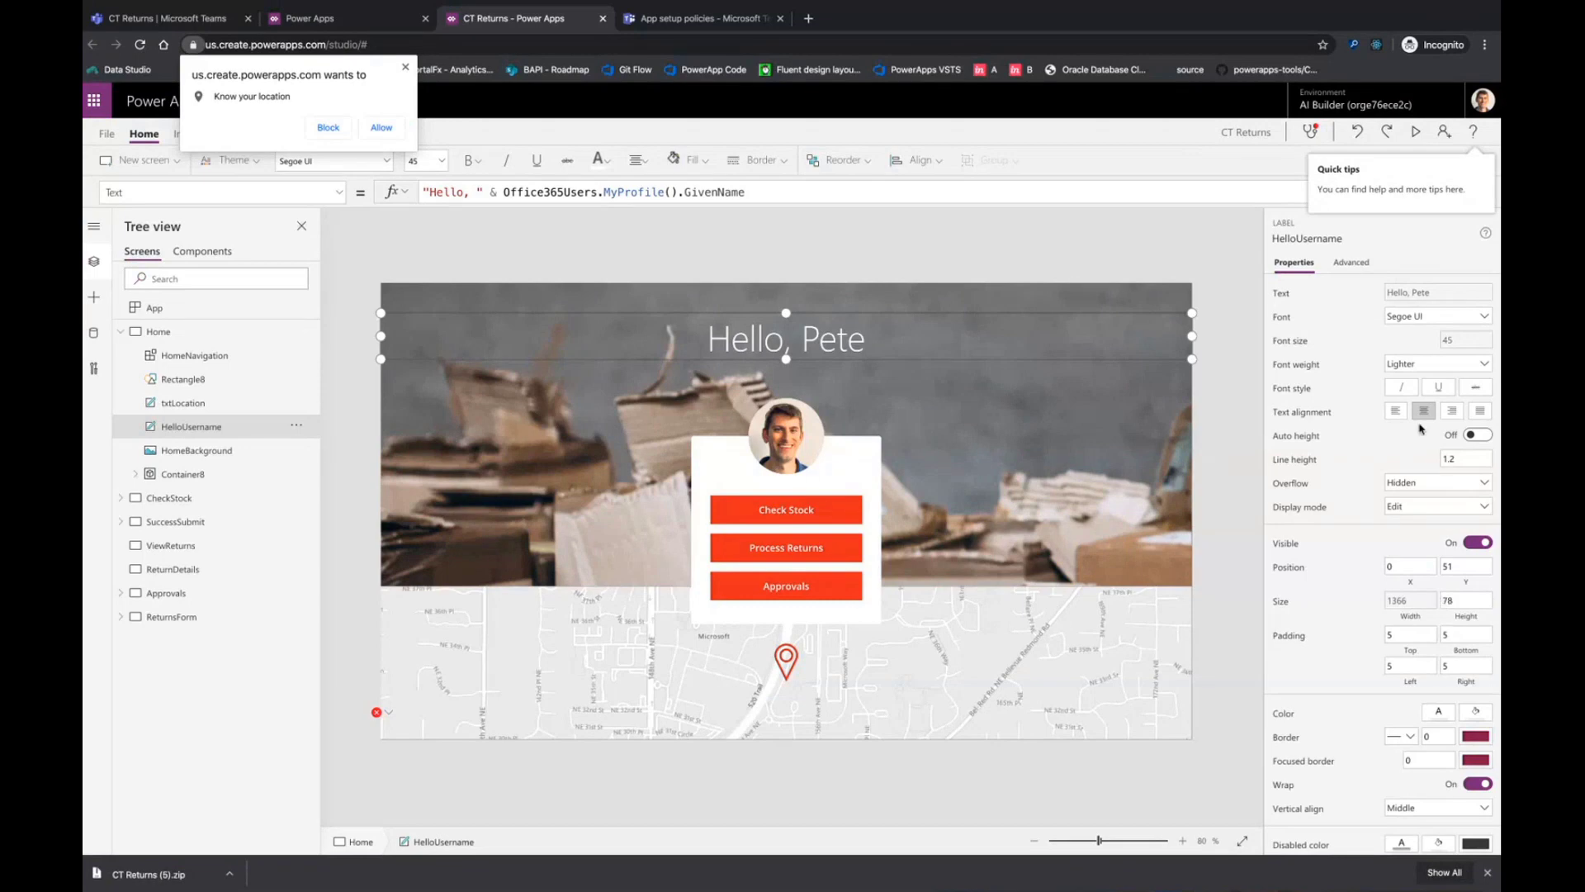
pyautogui.click(1396, 410)
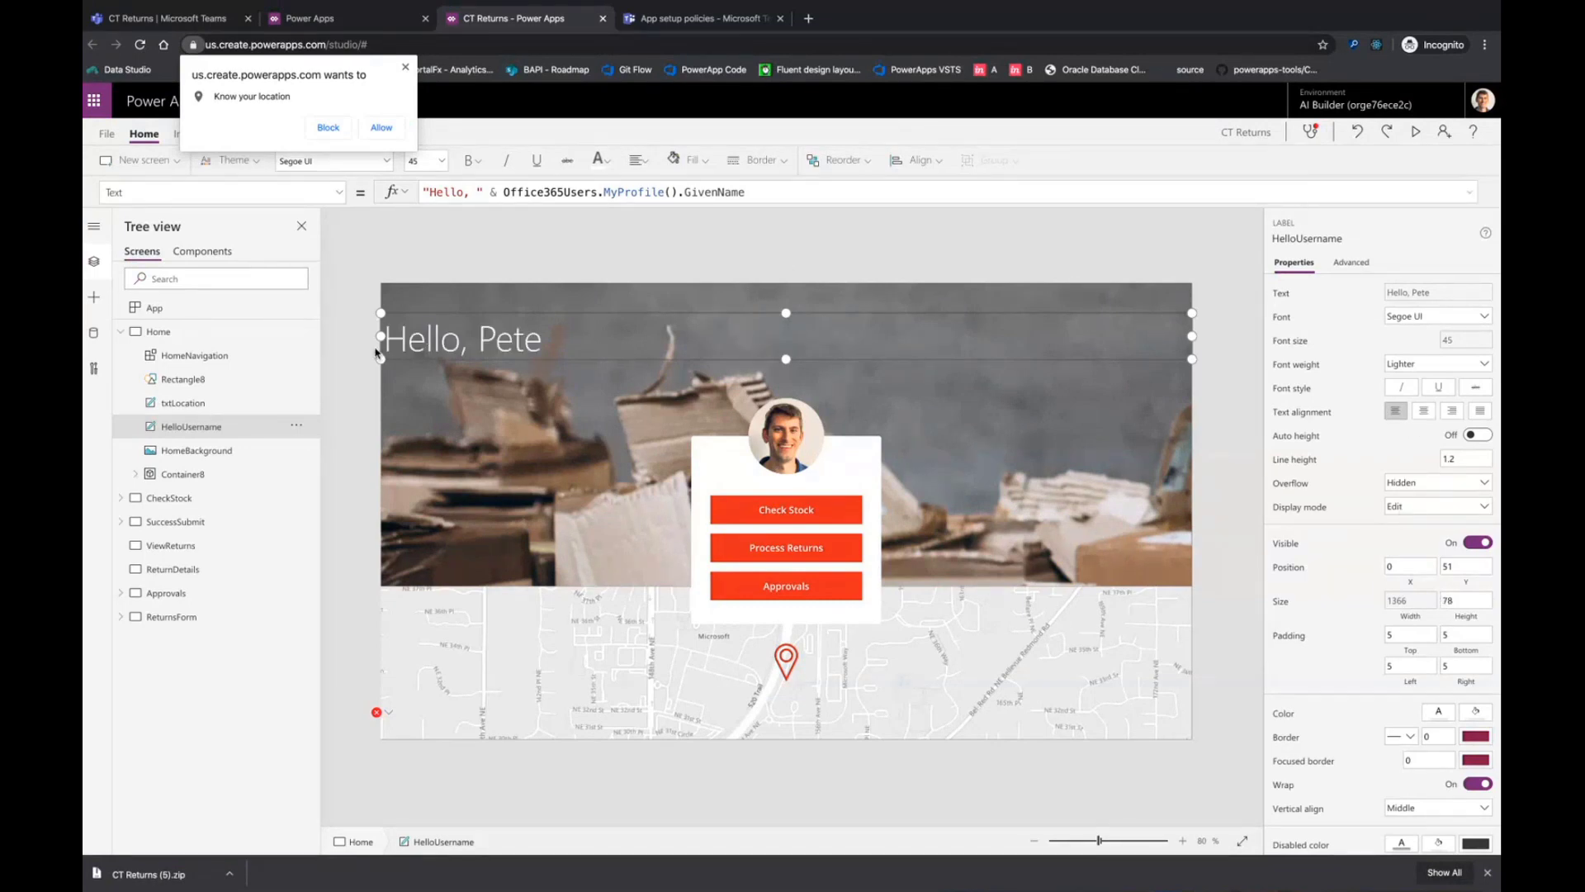
pyautogui.moveTo(376, 353); pyautogui.dragTo(413, 353)
pyautogui.click(427, 258)
# Save CT Returns, dismiss the location permission request and publish the new version of the app.
pyautogui.hotkey('ctrl', 's')
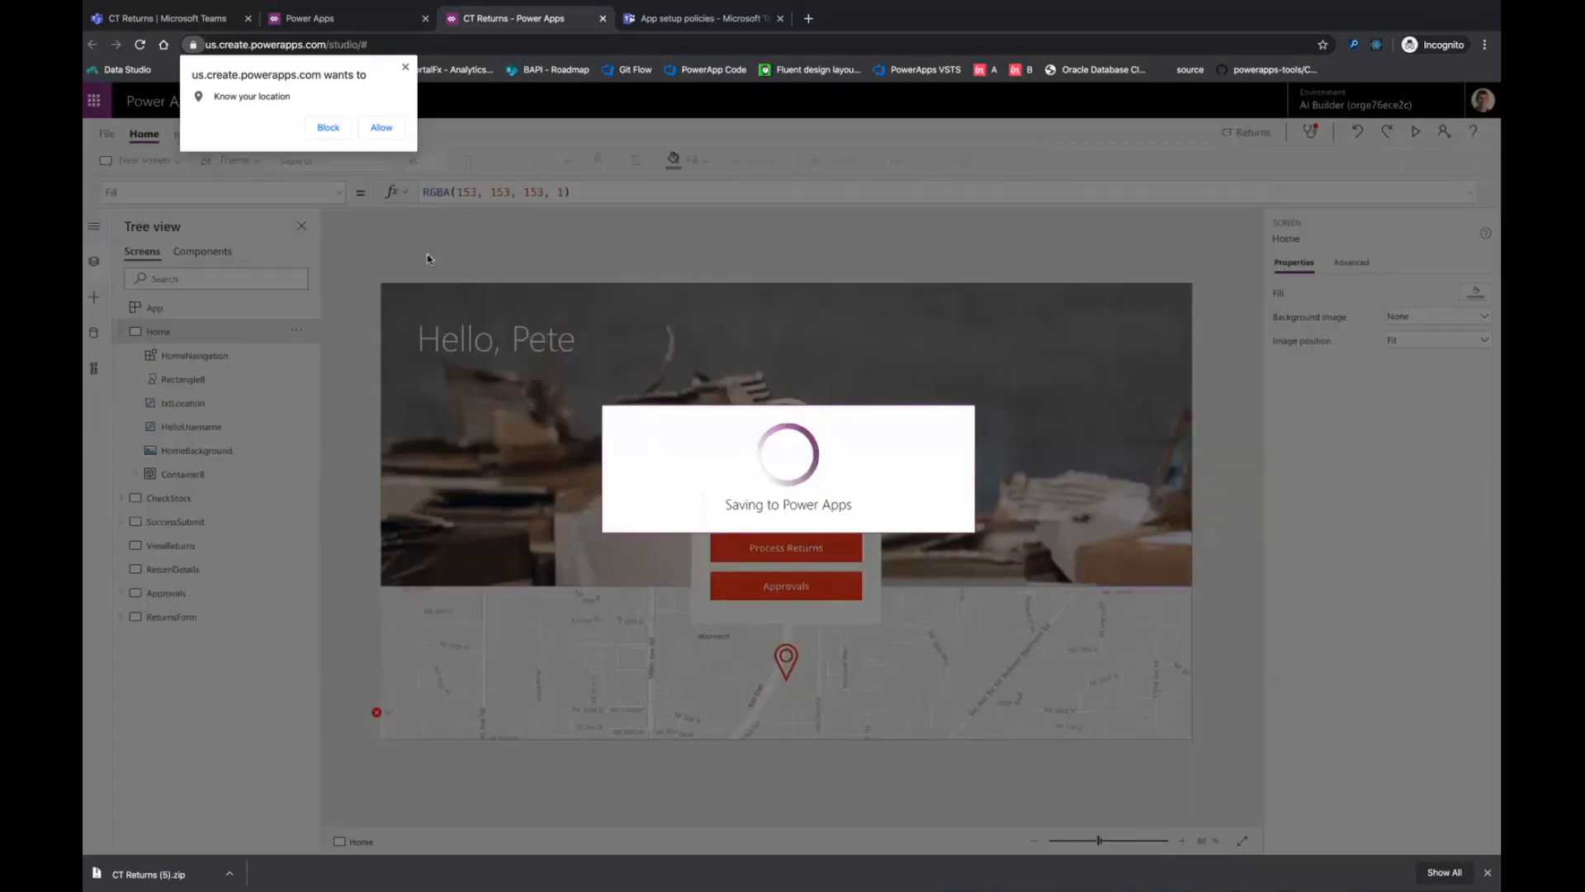
pyautogui.click(405, 67)
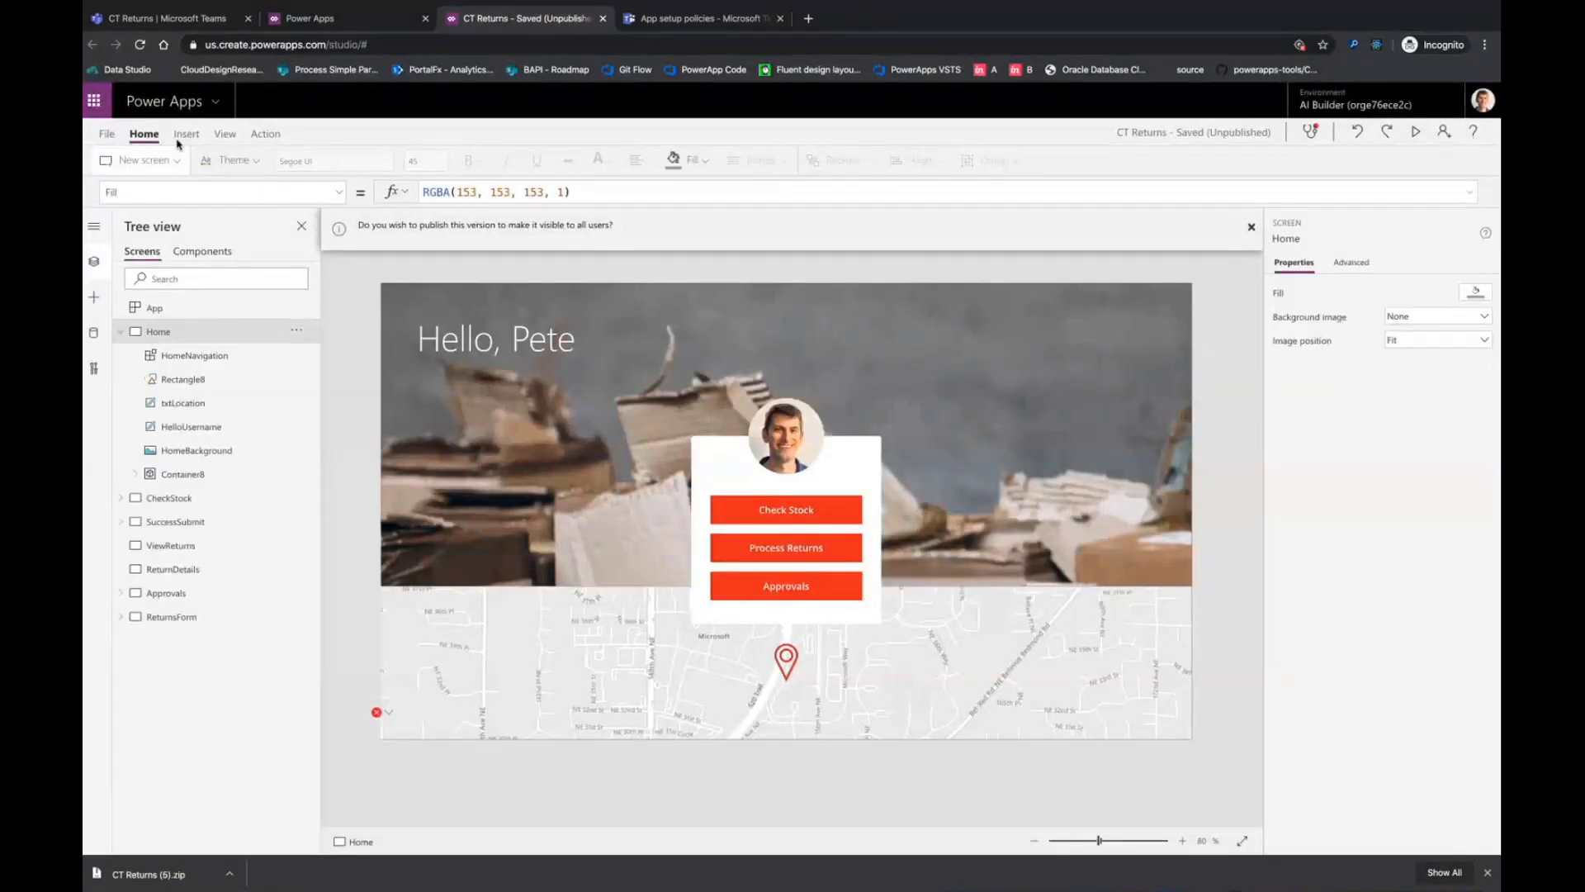
pyautogui.click(107, 133)
pyautogui.click(318, 312)
pyautogui.press('Return')
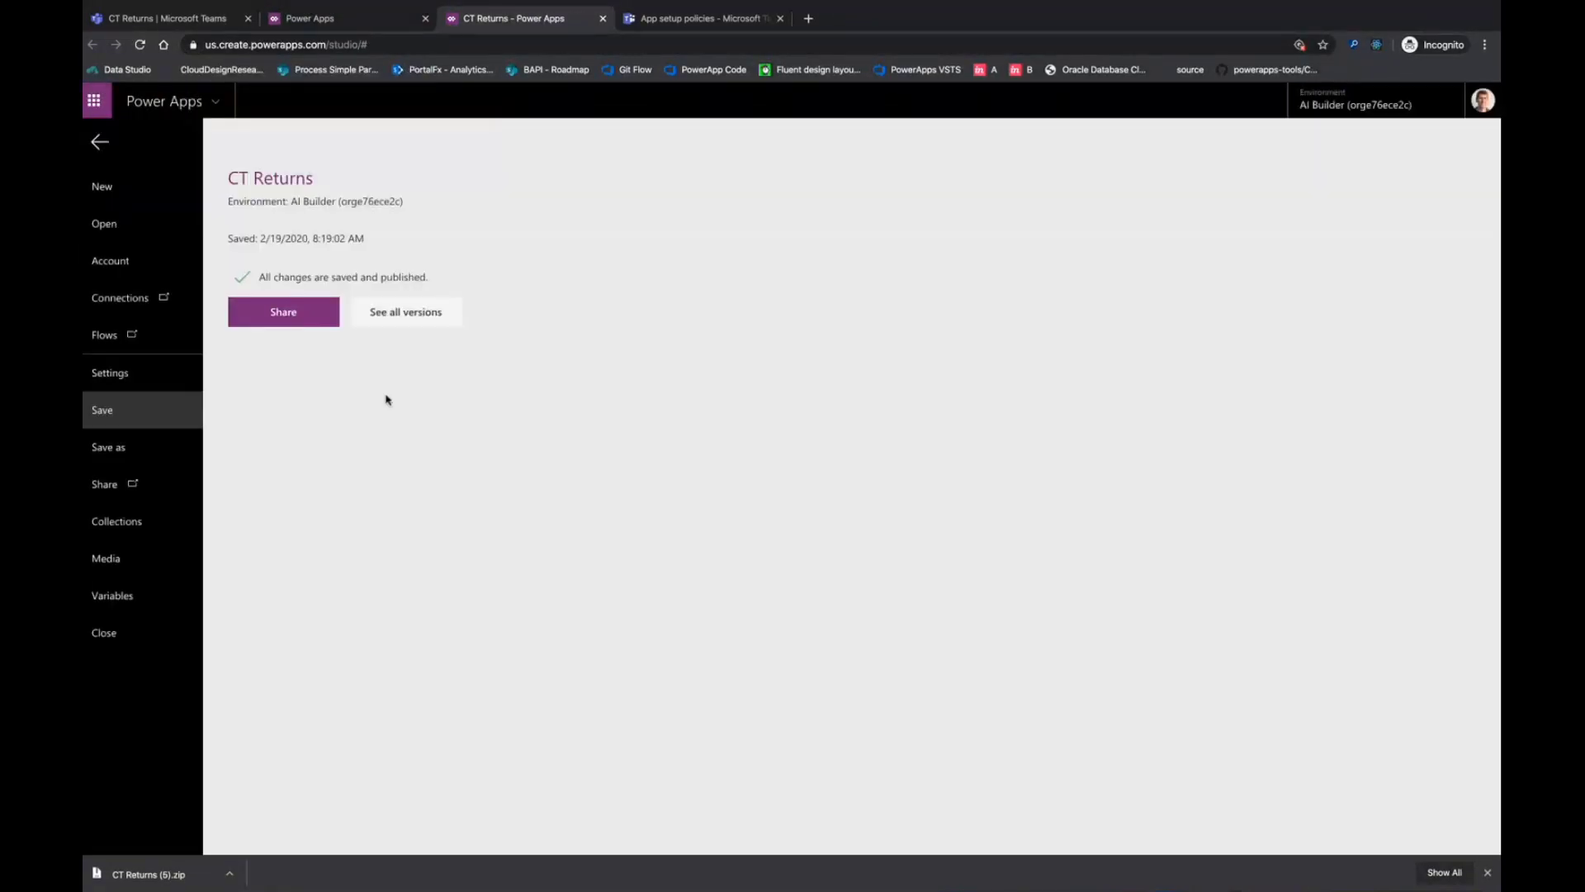
# Switch to Teams and reopen the pinned CT Returns app to check for the published greeting change.
pyautogui.click(190, 22)
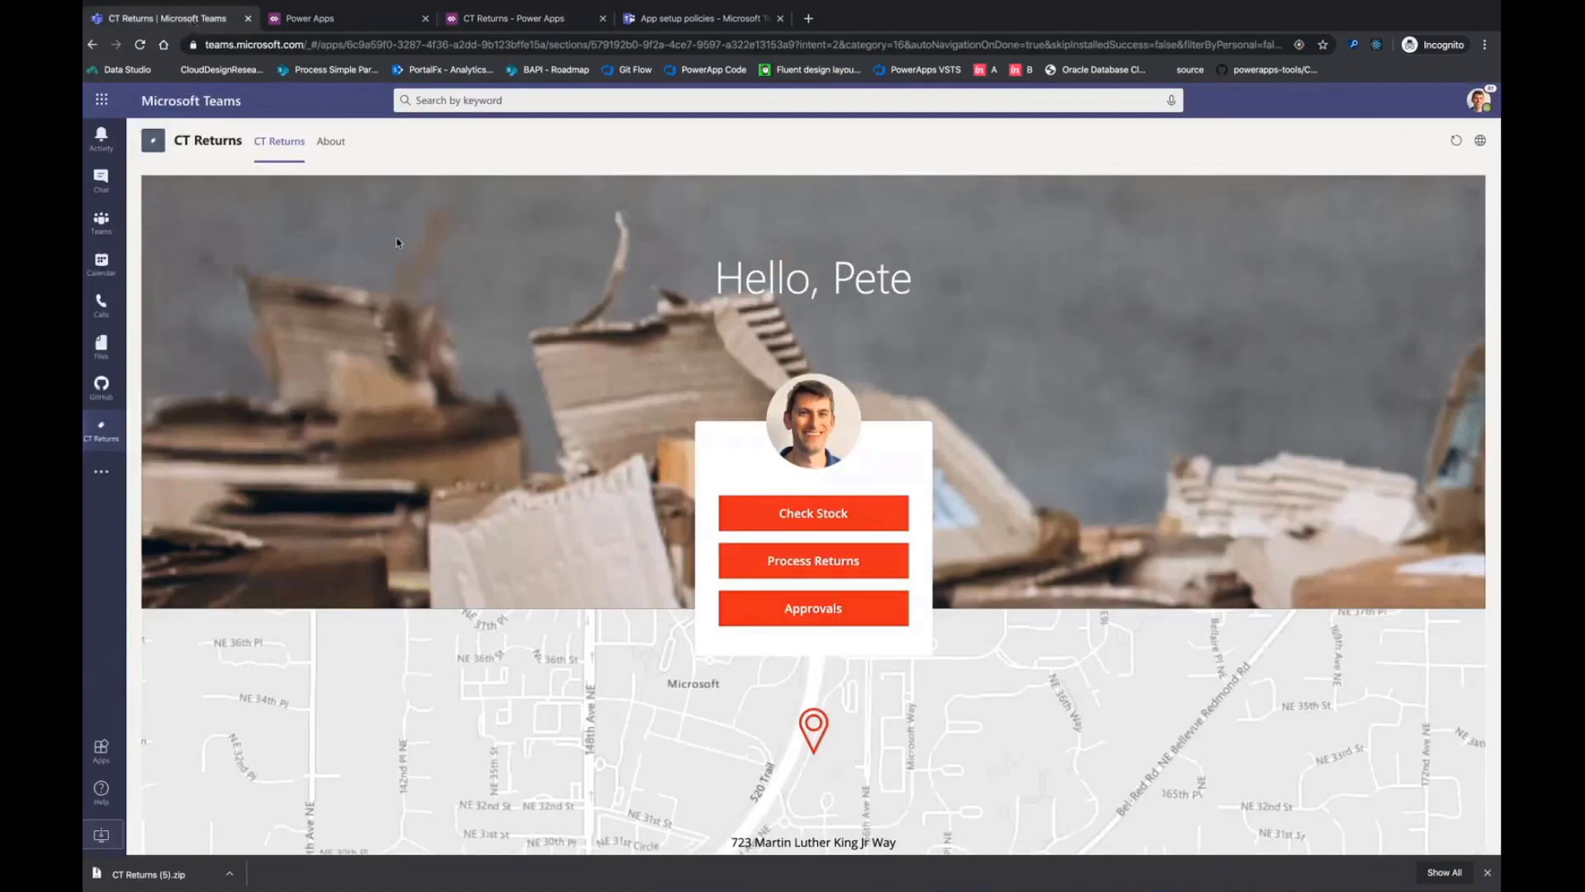
pyautogui.click(99, 429)
pyautogui.click(99, 429)
pyautogui.click(101, 433)
# Check CT Returns in Power Apps Studio and the apps list, and reopen the app in Teams to view the greeting.
pyautogui.click(511, 18)
pyautogui.click(94, 140)
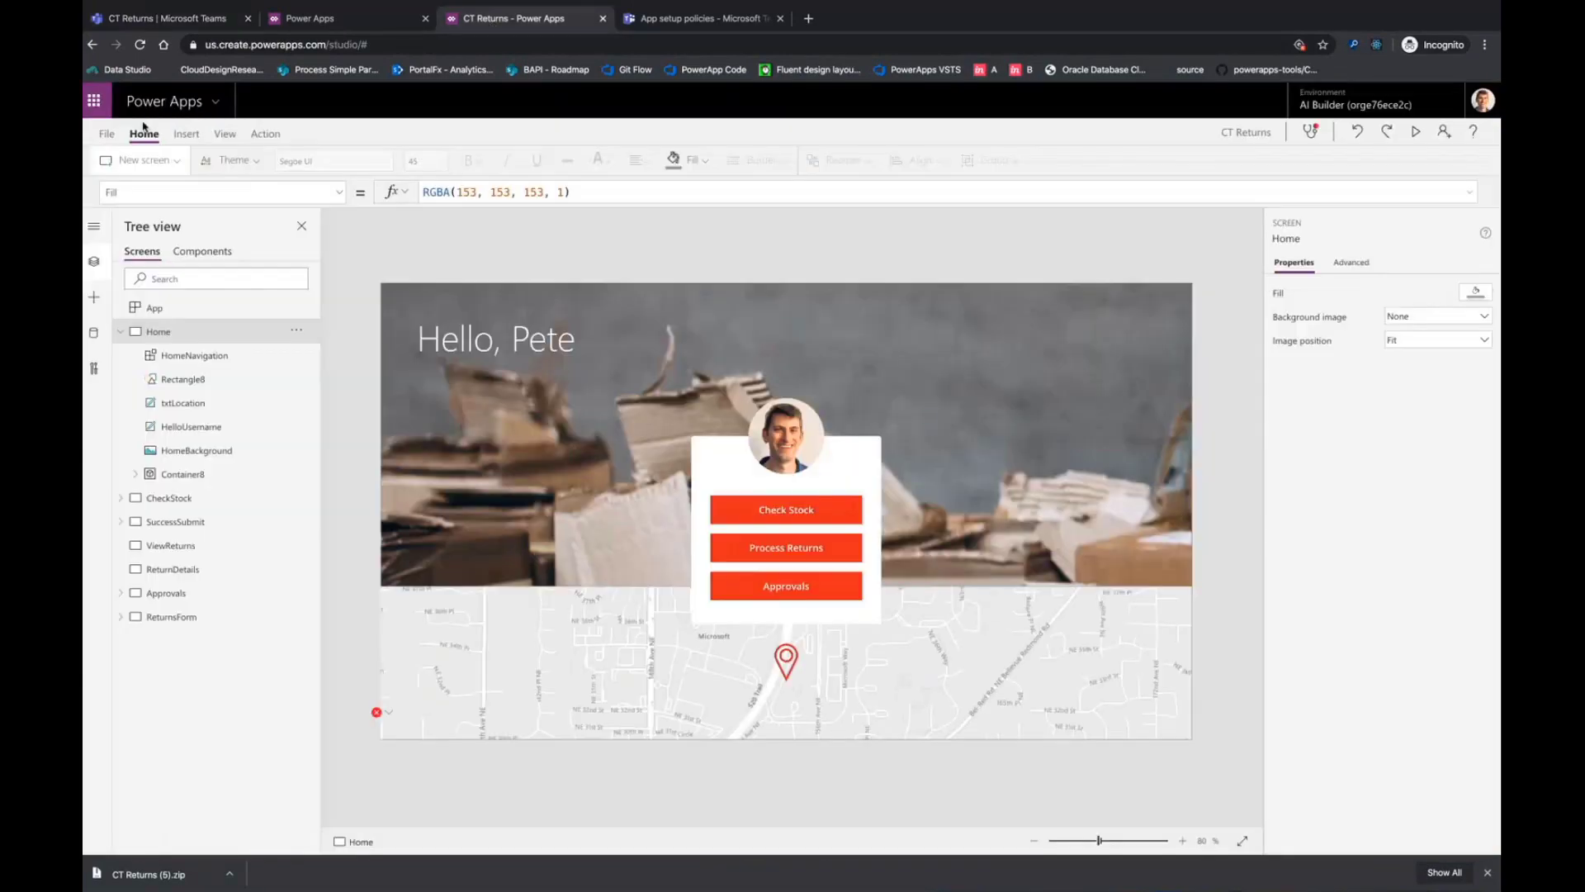
pyautogui.click(330, 11)
pyautogui.click(871, 515)
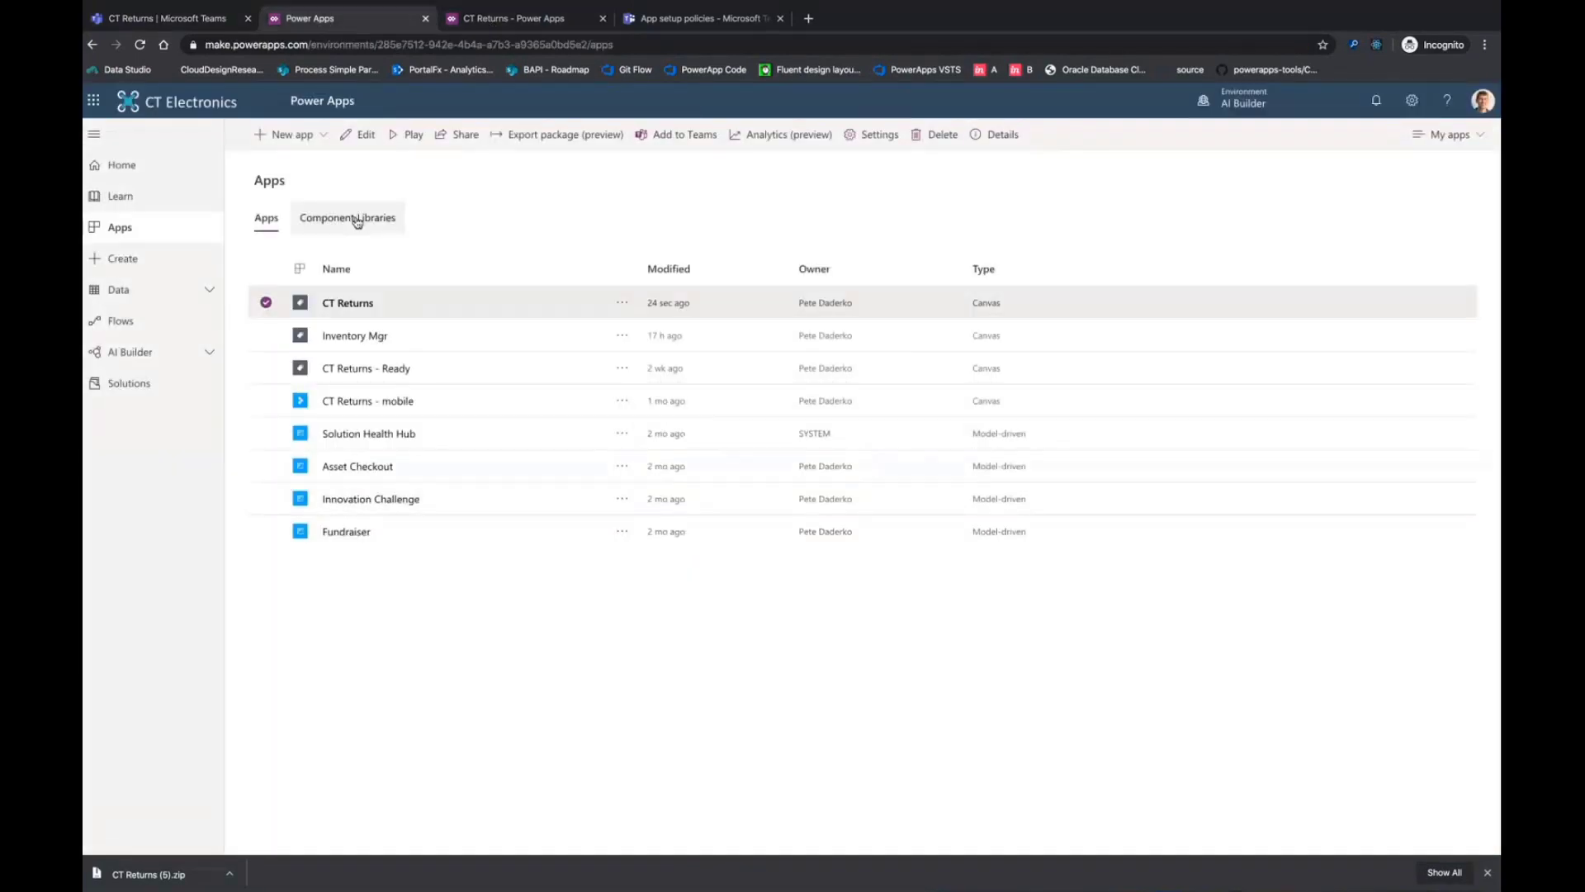
pyautogui.click(161, 18)
pyautogui.click(101, 421)
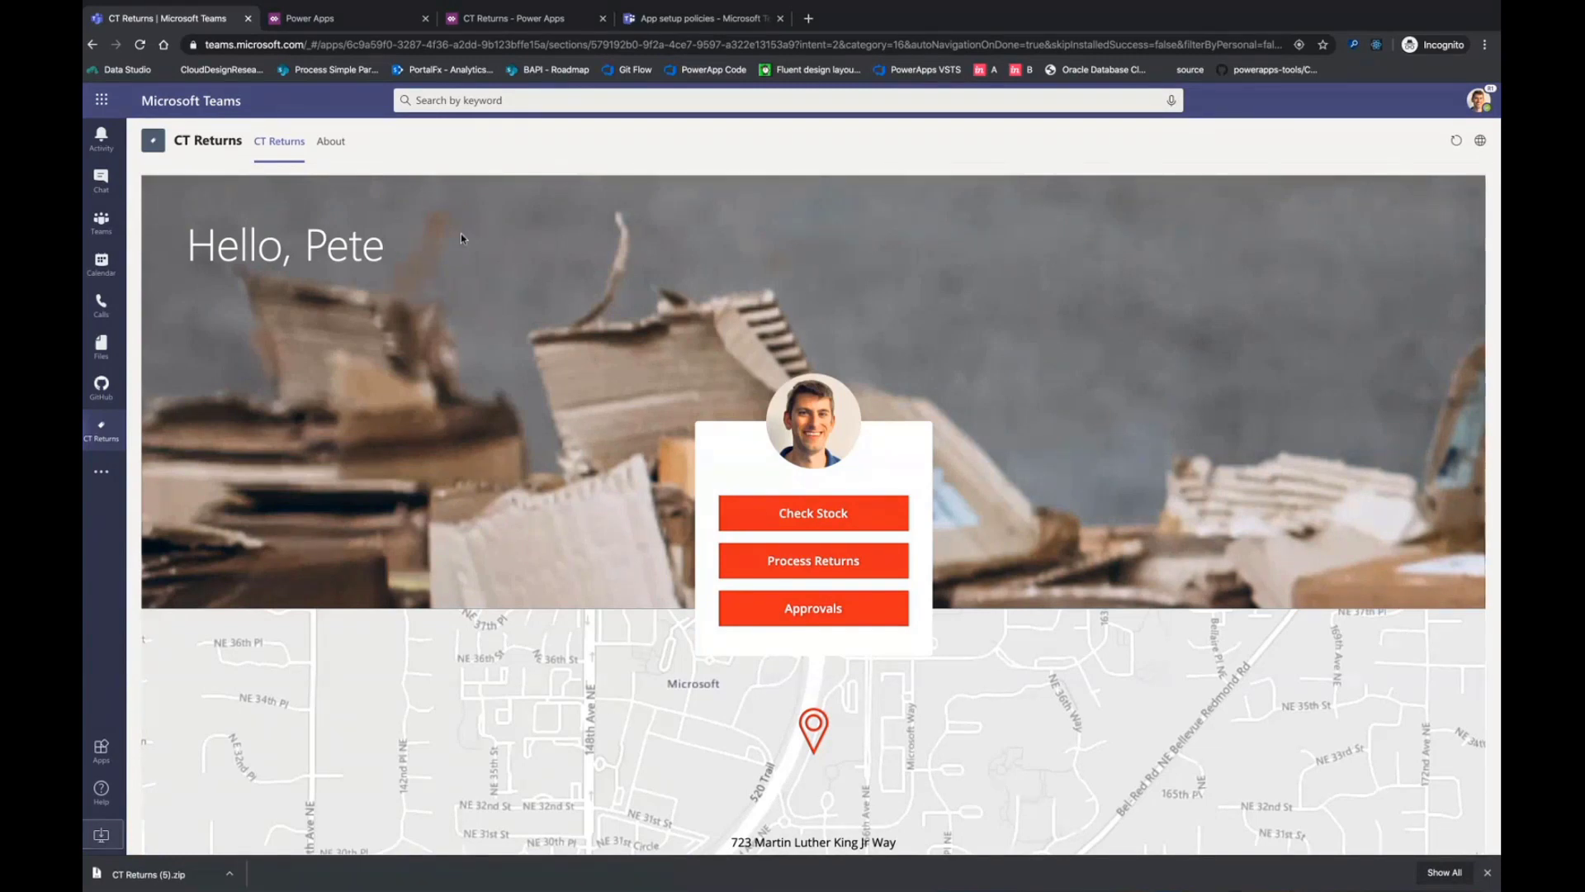
# Close the downloads bar, switch to the Power Apps apps list and review the Add to Teams details for CT Returns.
pyautogui.click(1487, 872)
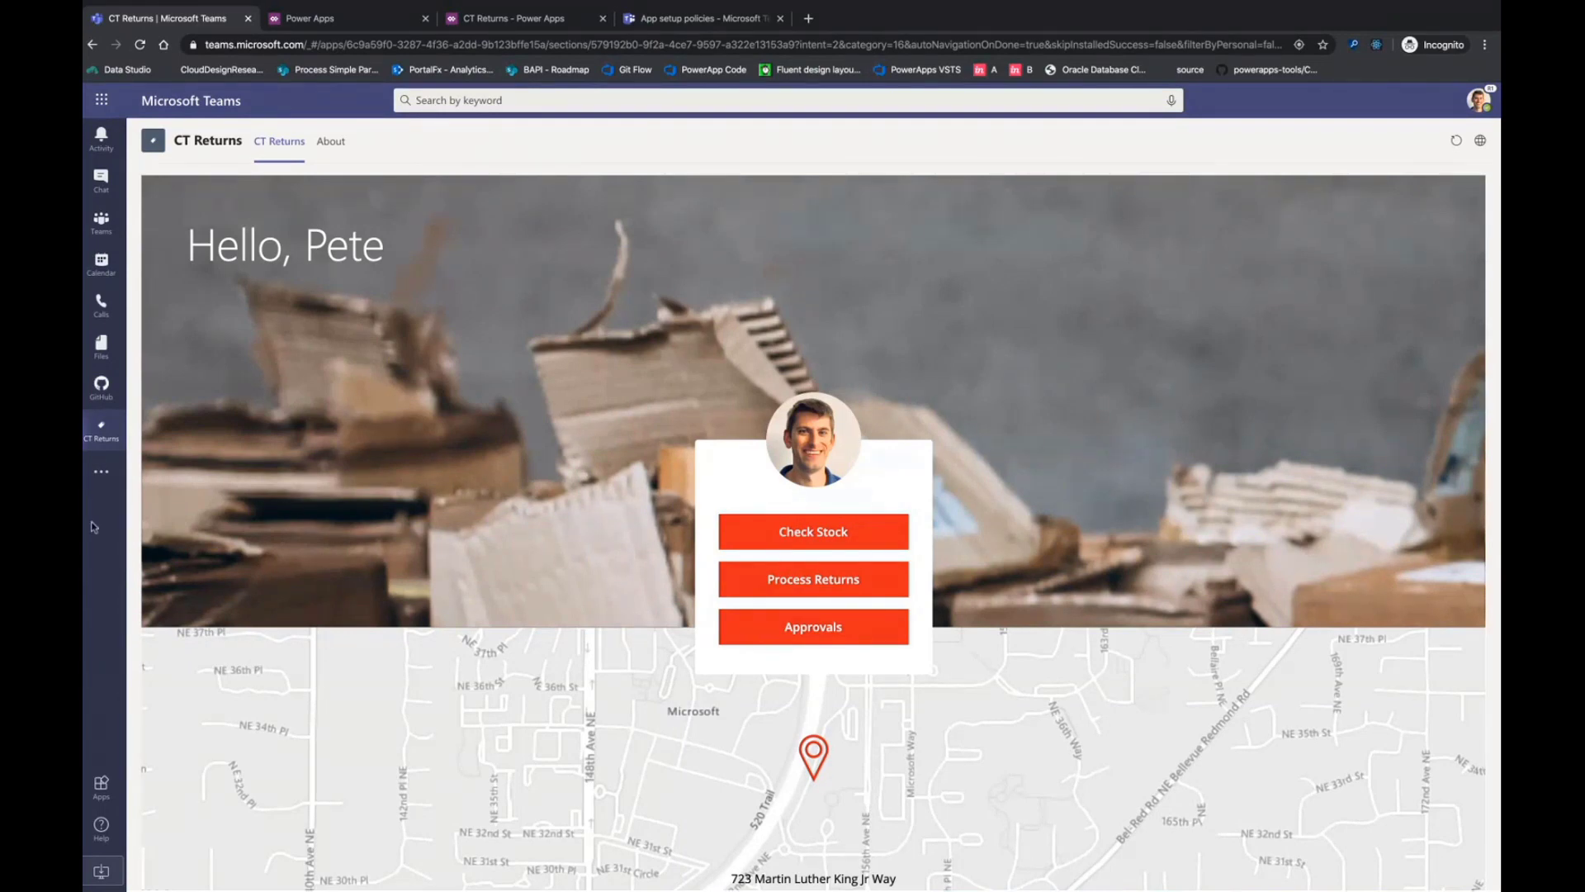
pyautogui.click(103, 483)
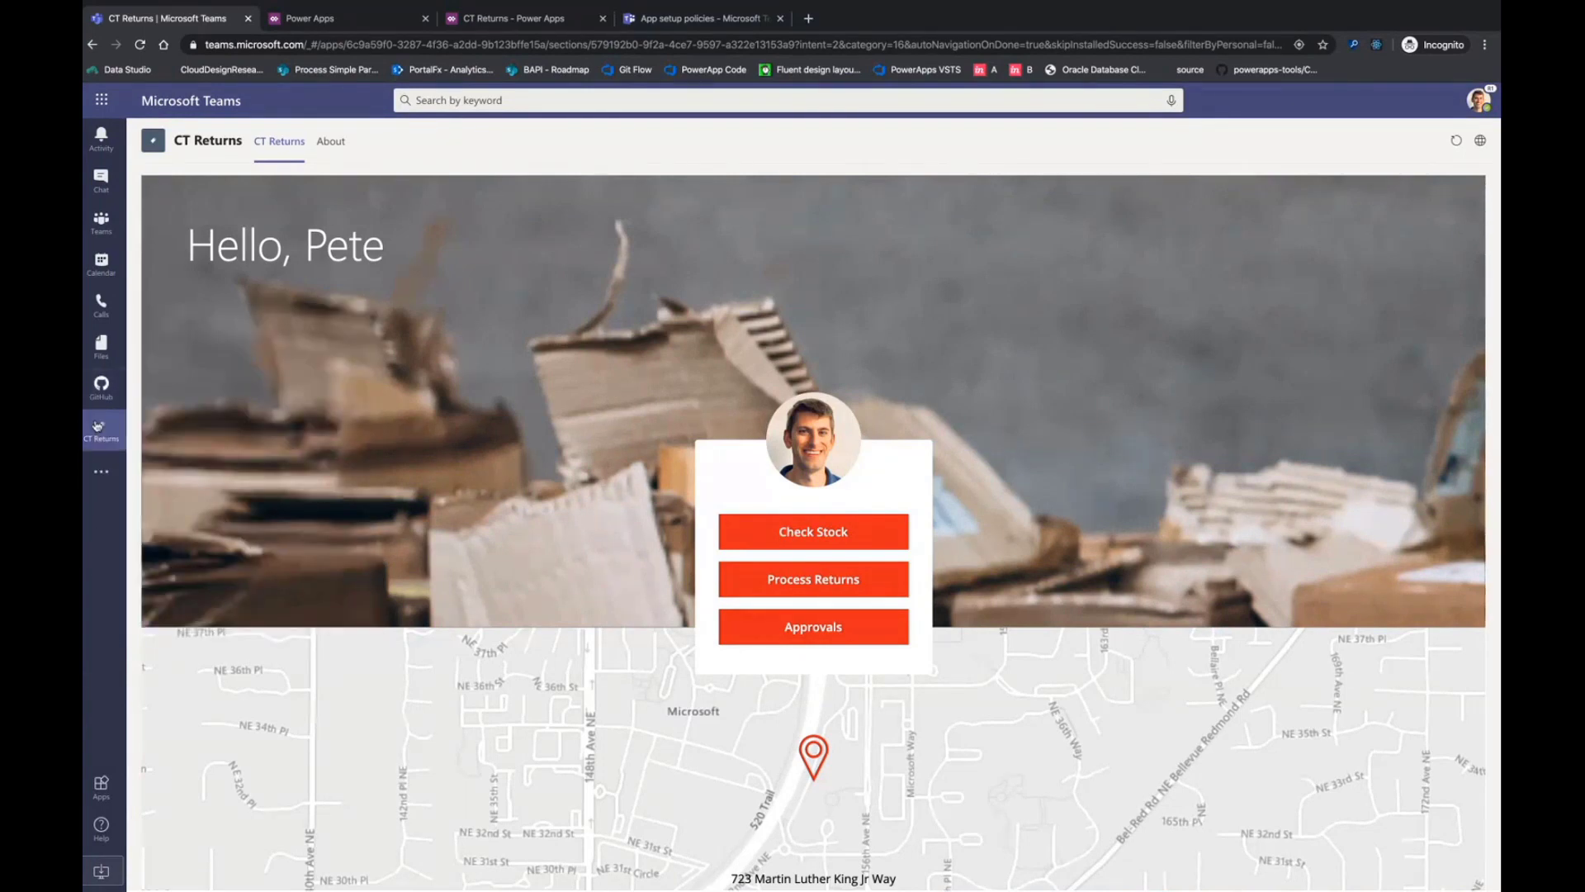
pyautogui.click(96, 483)
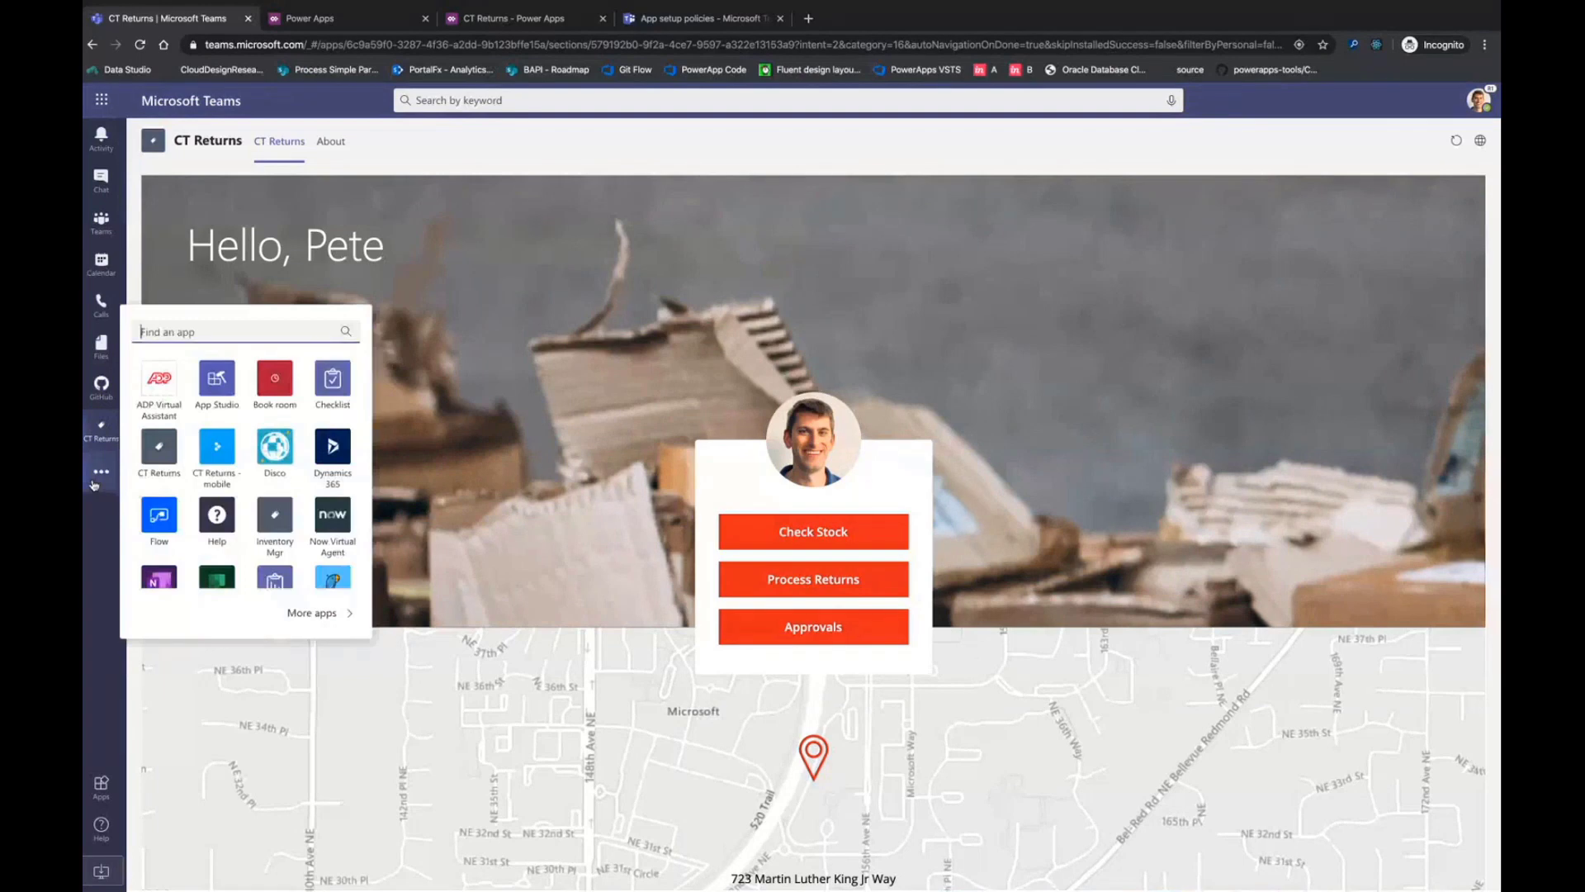
pyautogui.click(347, 18)
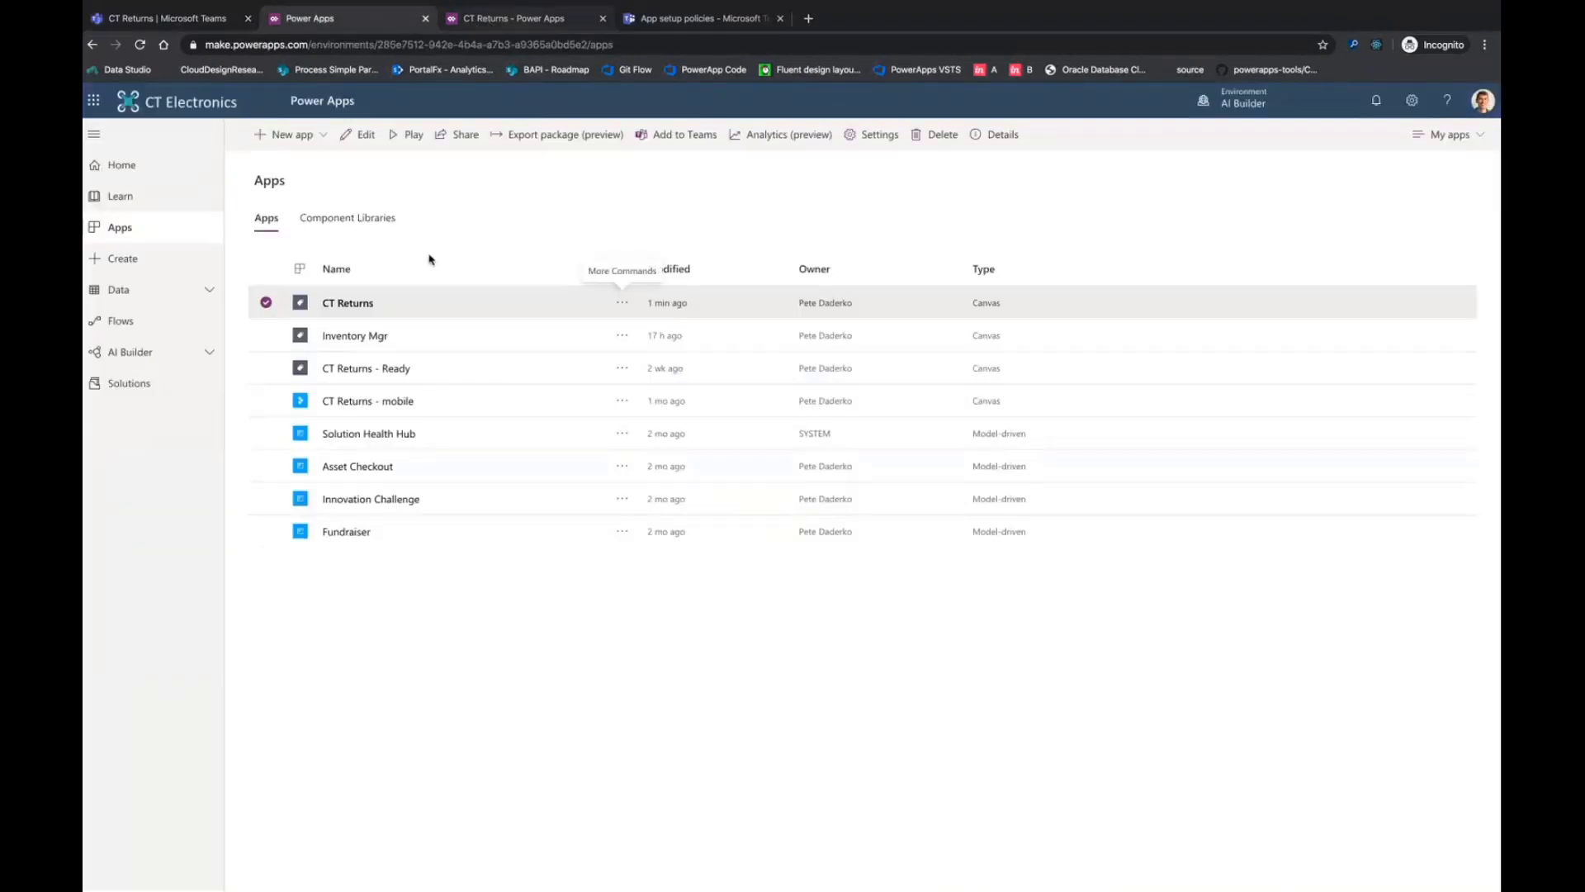
pyautogui.click(621, 302)
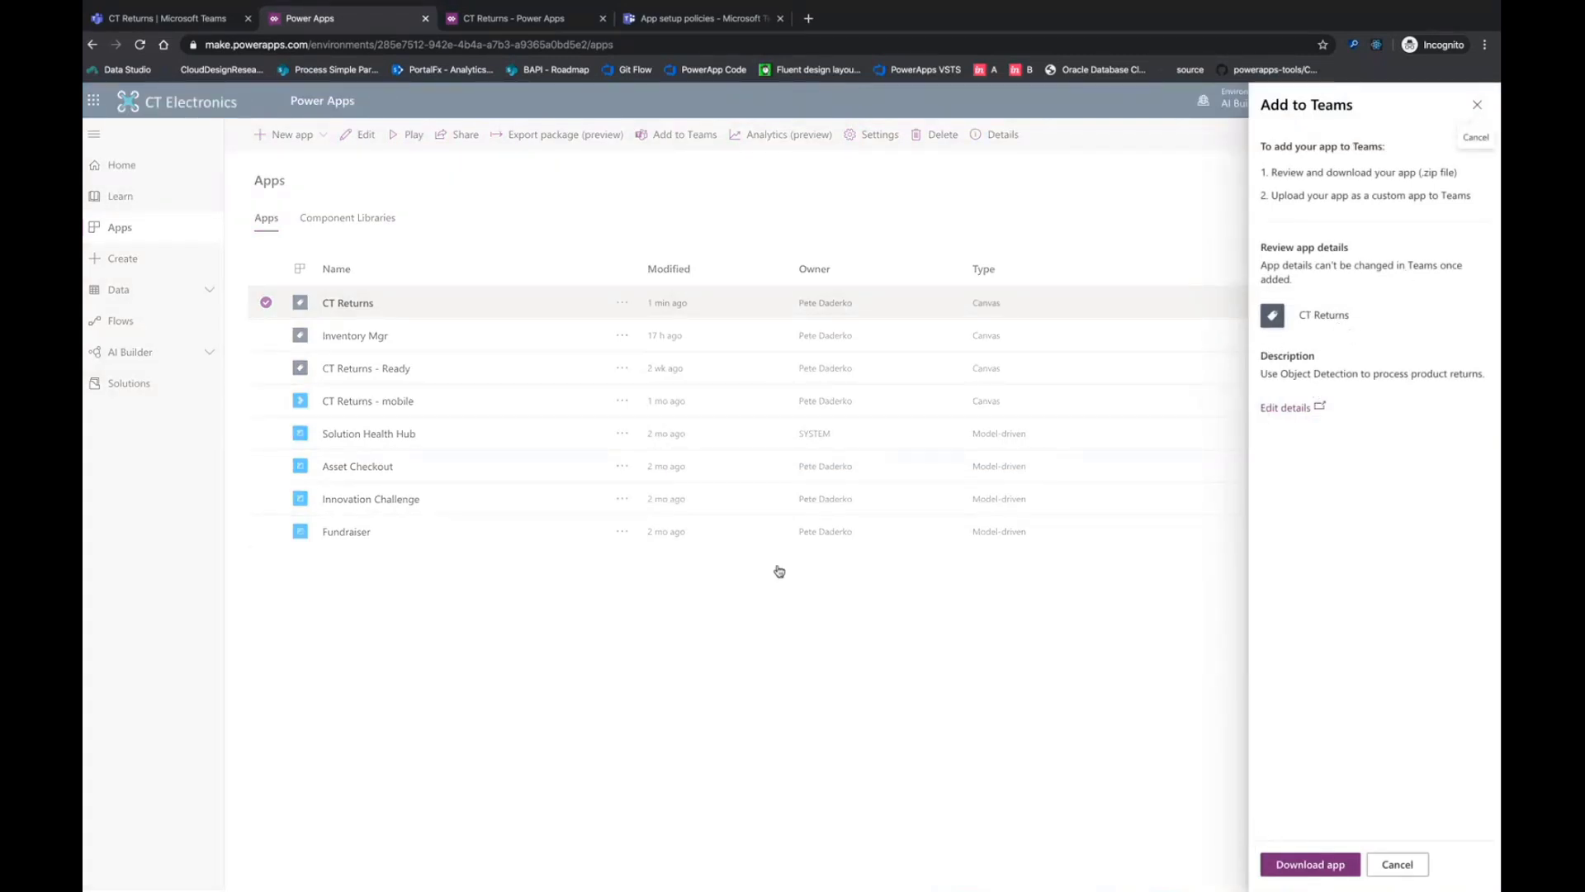
# Return to Teams, launch App Studio and open the CT Returns project in its Manifest editor.
pyautogui.click(163, 23)
pyautogui.click(100, 786)
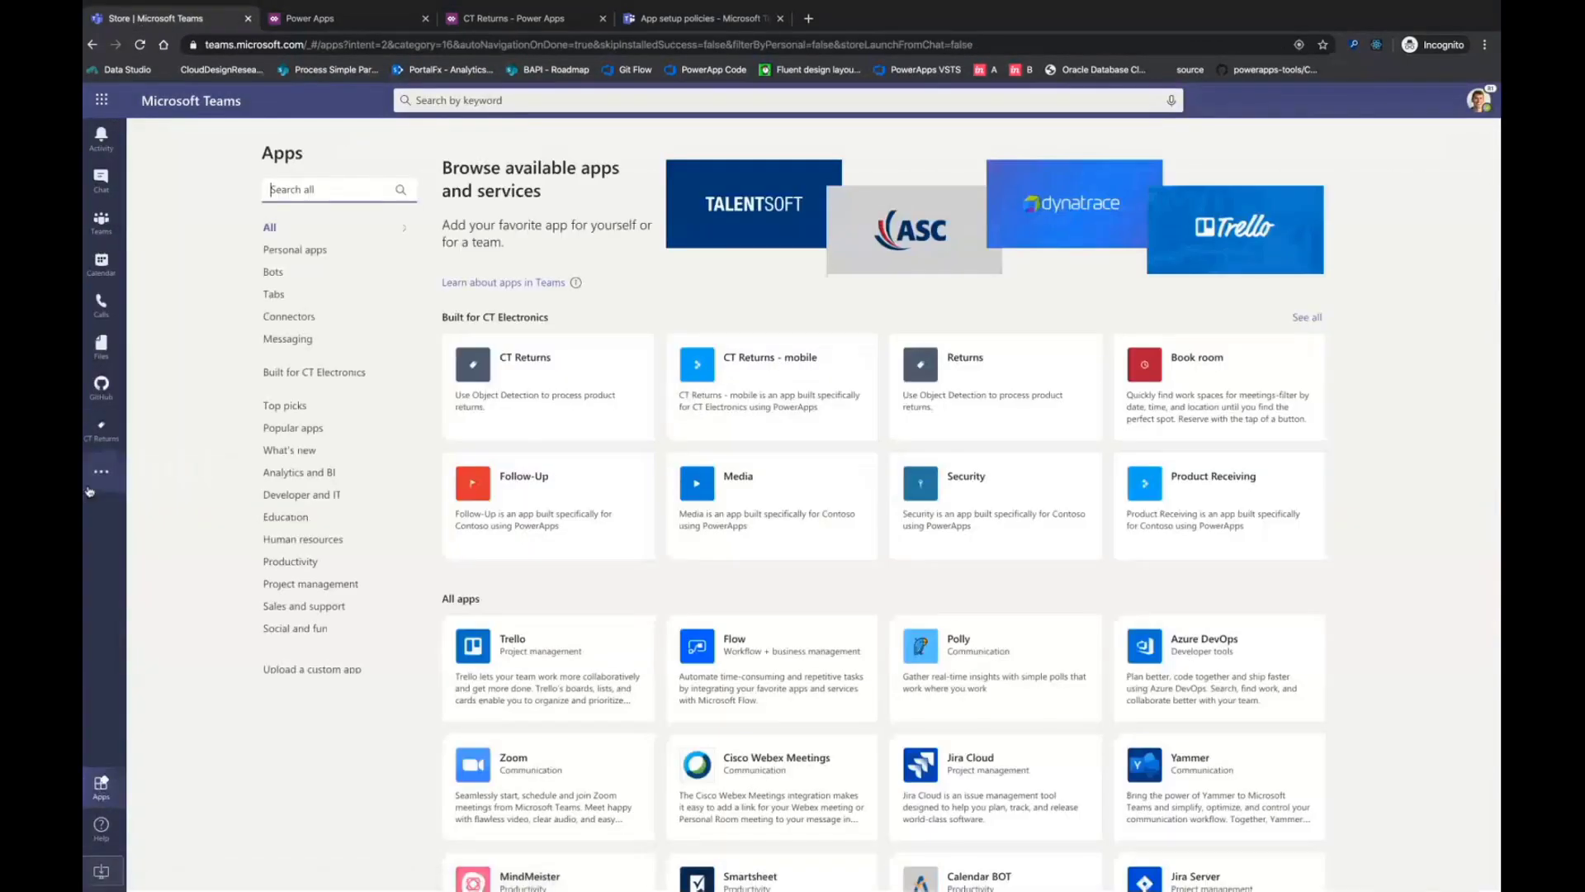
pyautogui.click(98, 477)
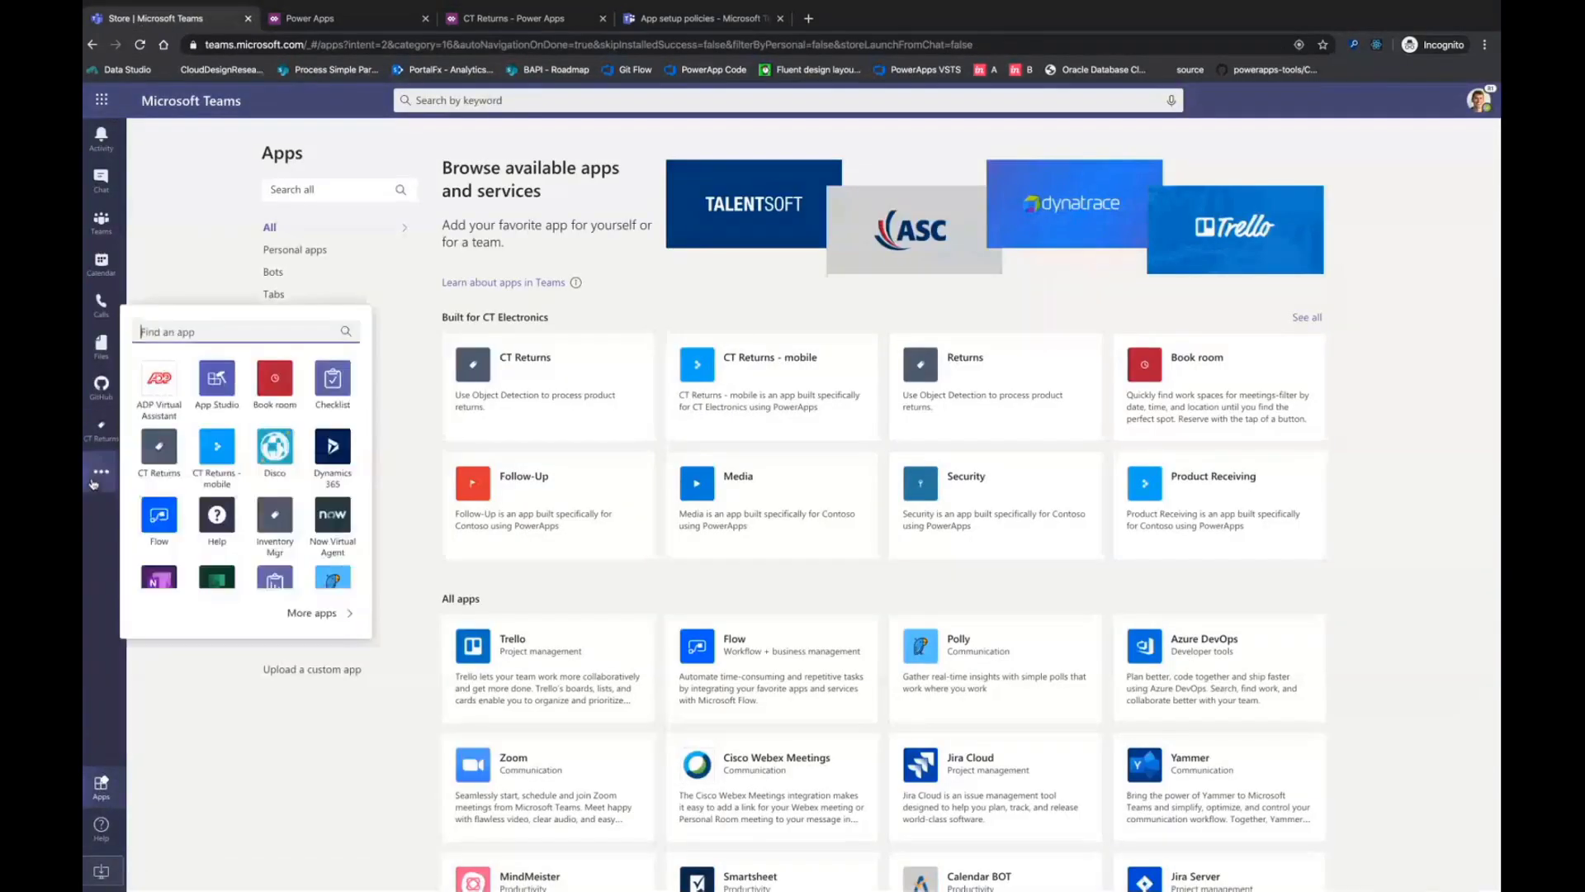
pyautogui.click(219, 404)
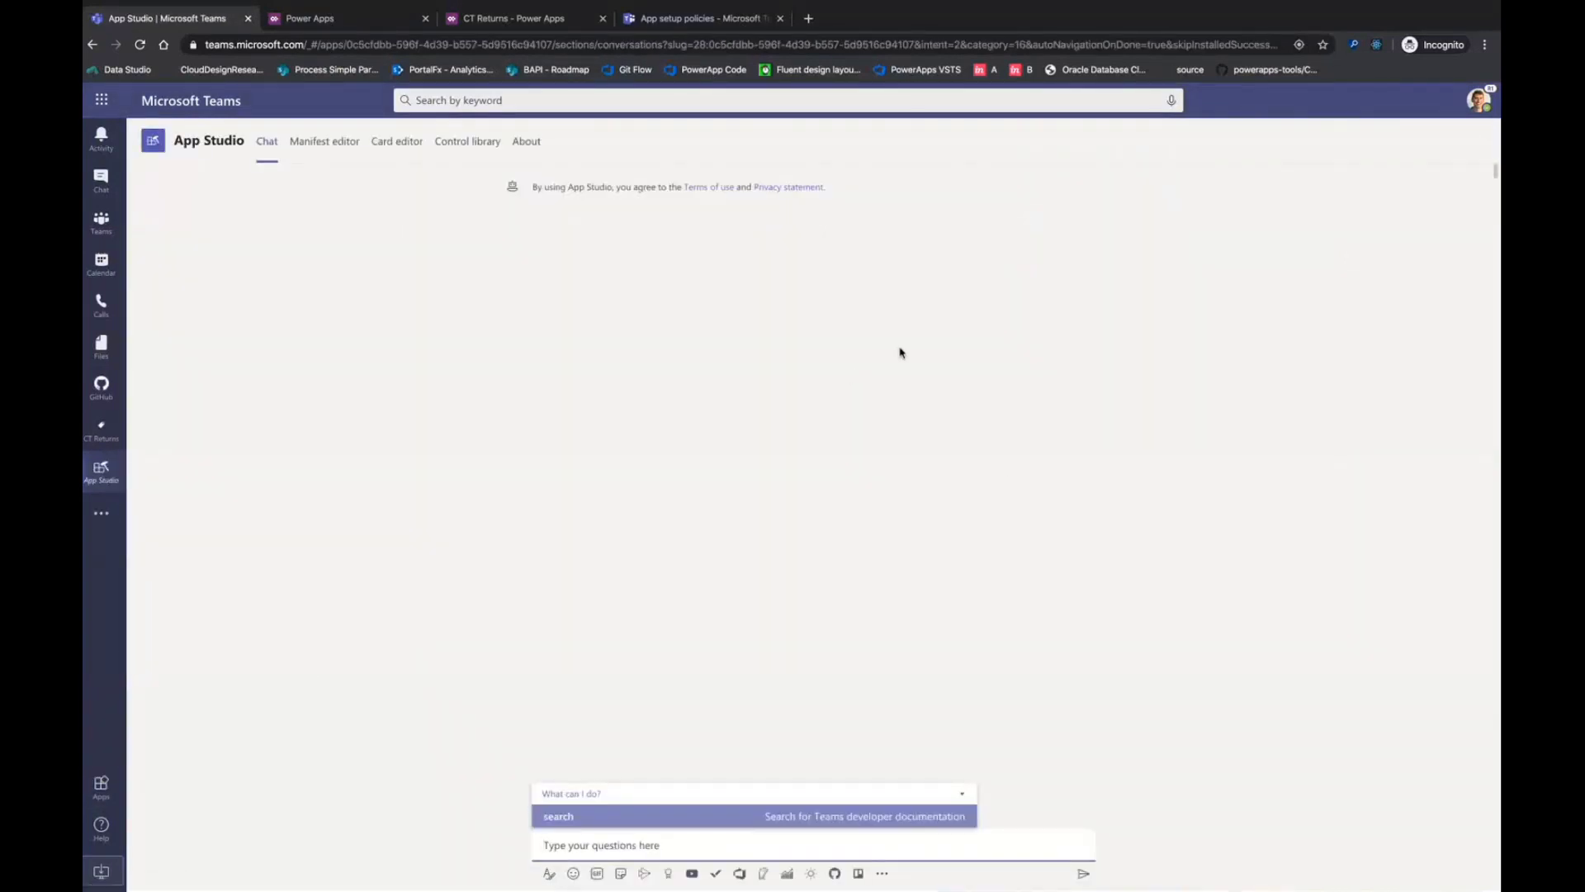
pyautogui.click(320, 157)
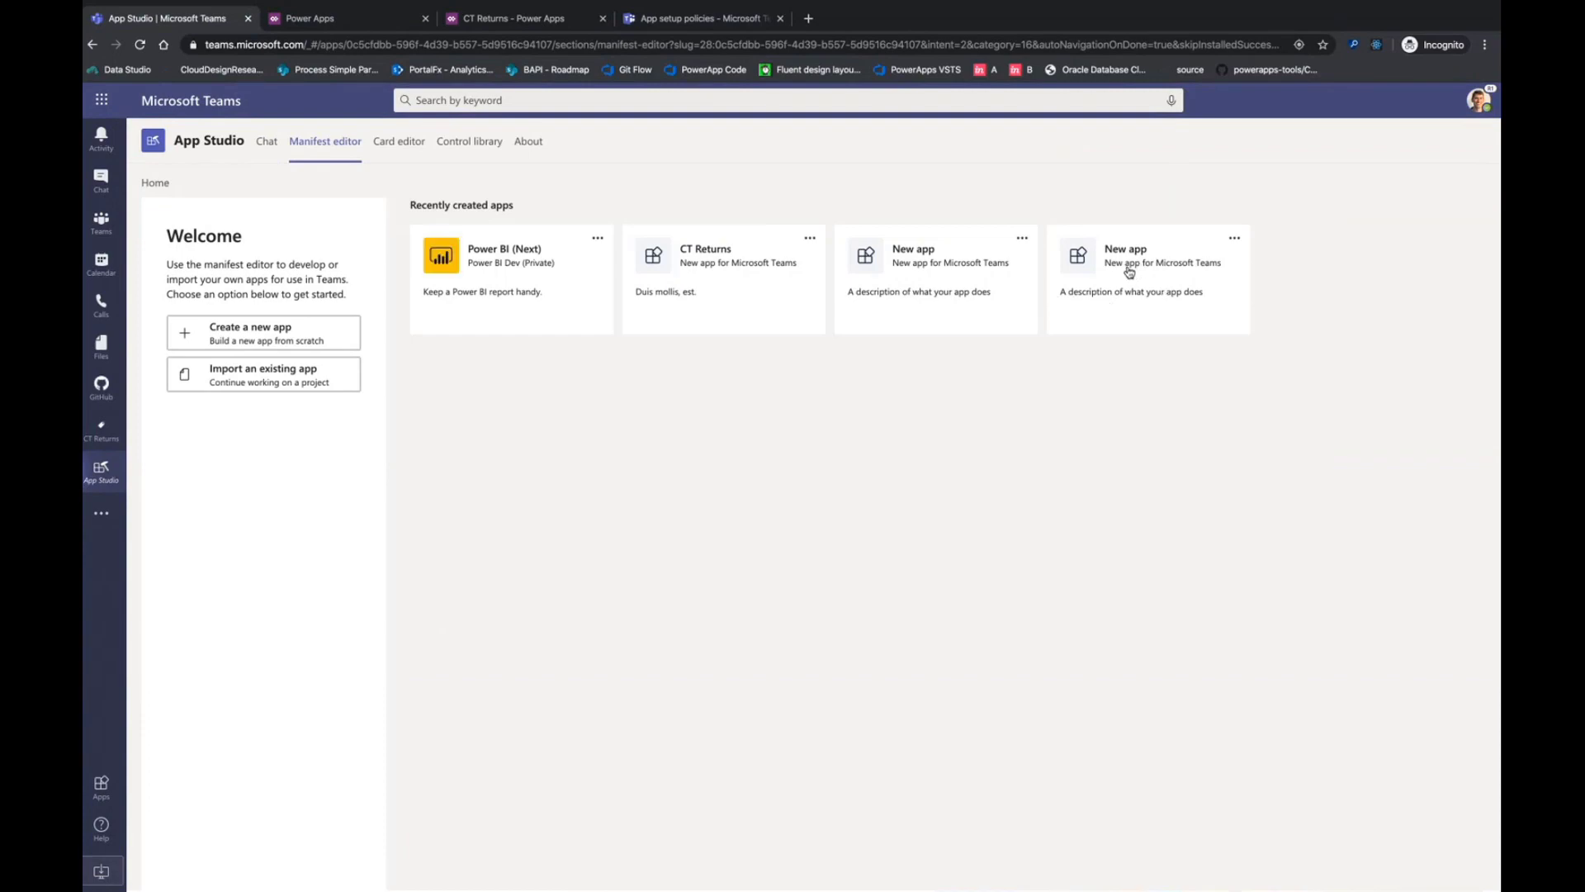
pyautogui.click(712, 258)
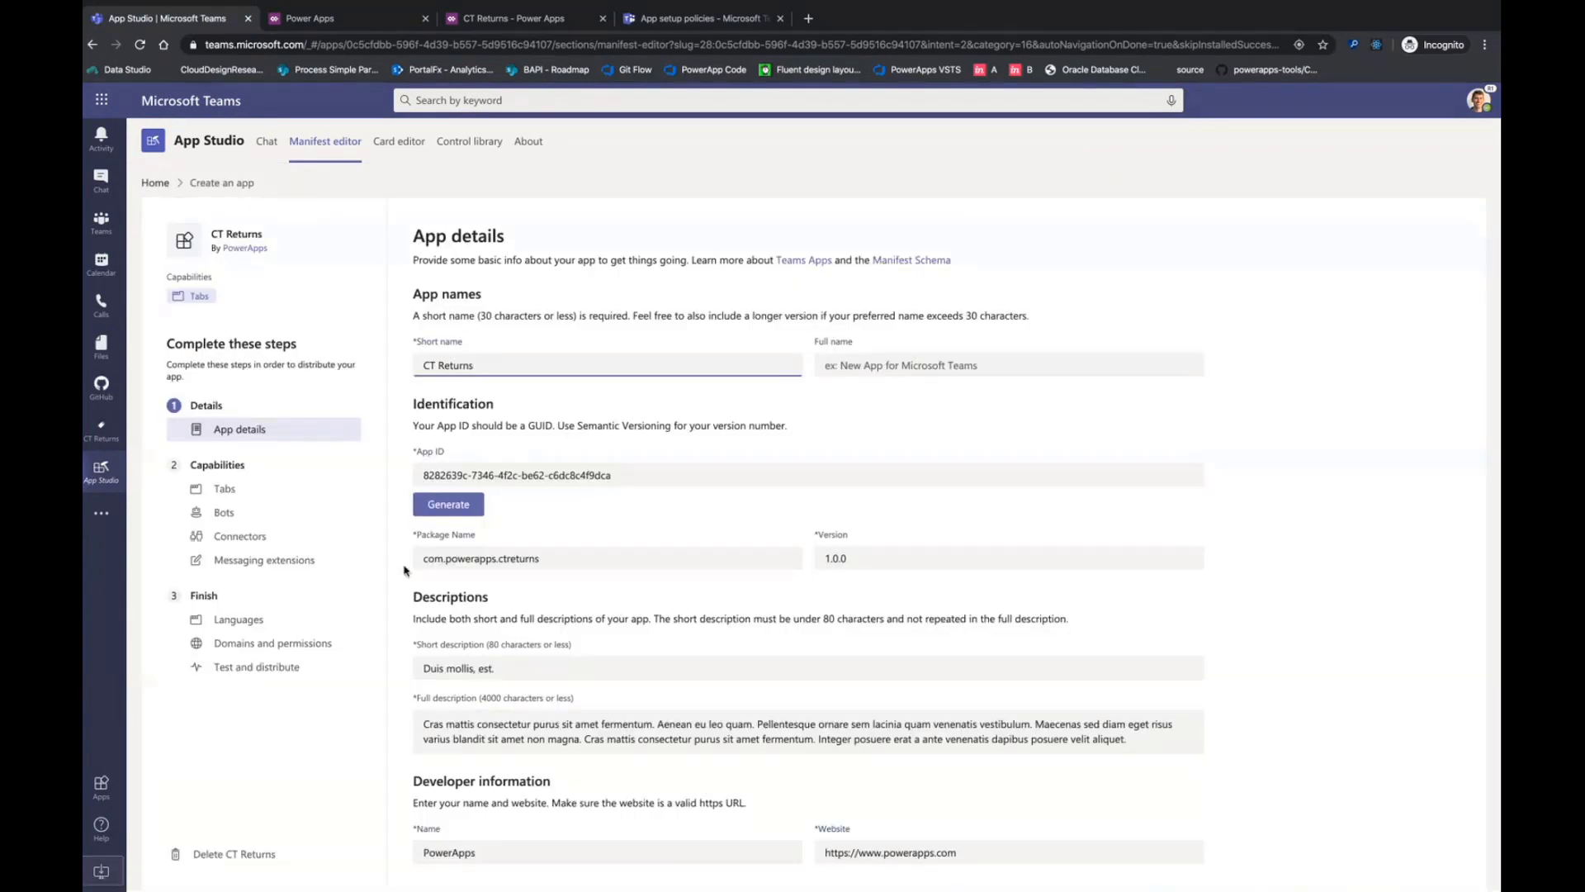
# Examine the CT Returns manifest's app details, from the names and identification to the app URLs and branding icons.
pyautogui.scroll(-5, 699, 650)
pyautogui.scroll(5, 699, 650)
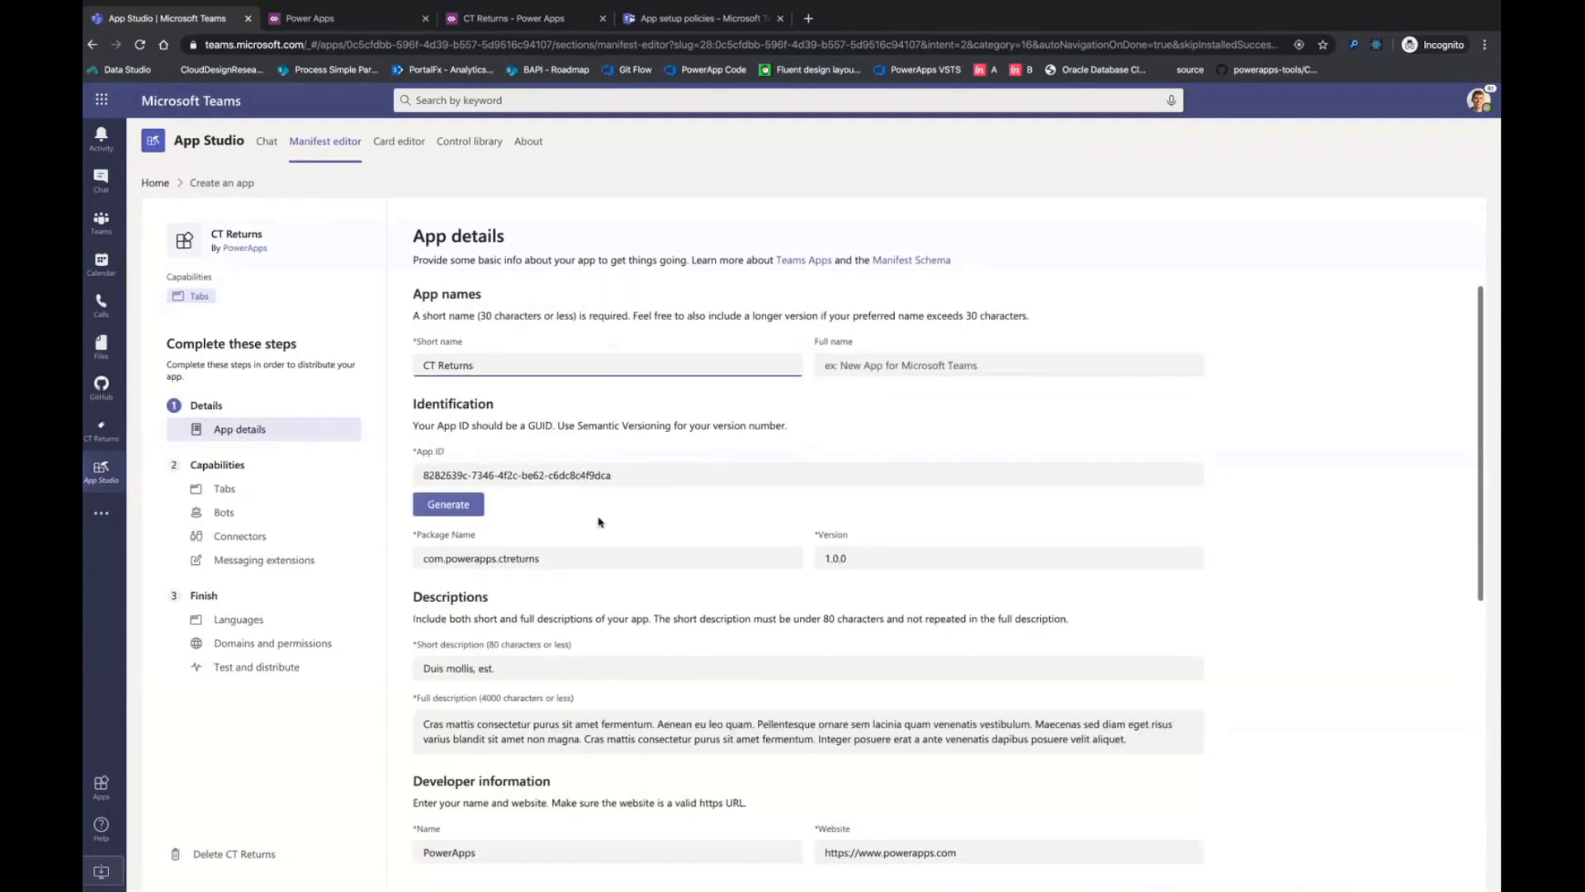
pyautogui.scroll(-5, 548, 669)
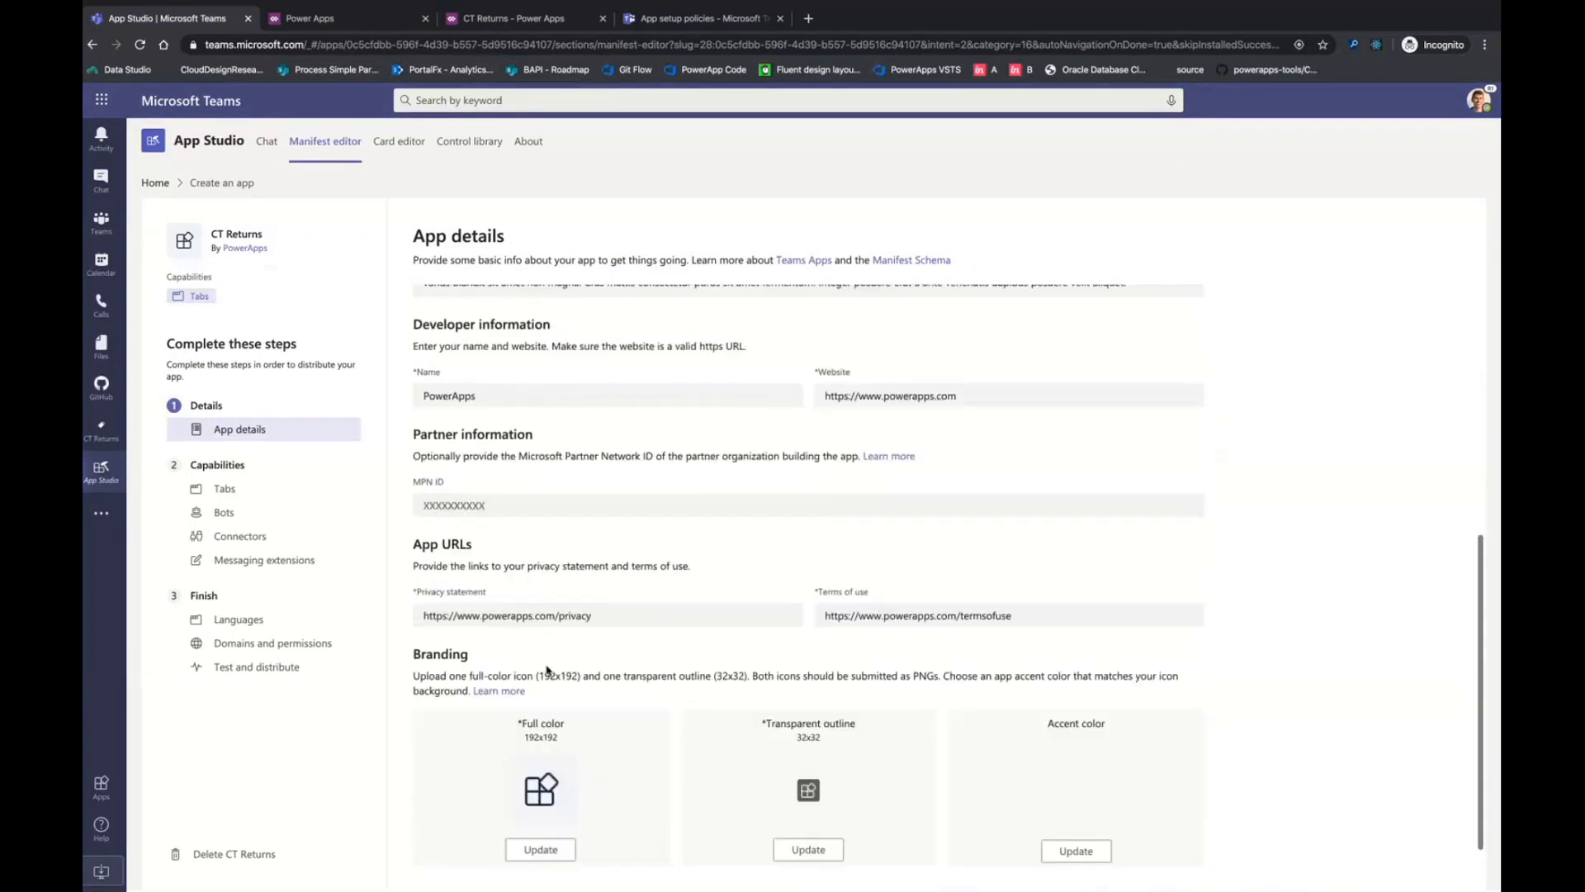
pyautogui.scroll(-1, 548, 670)
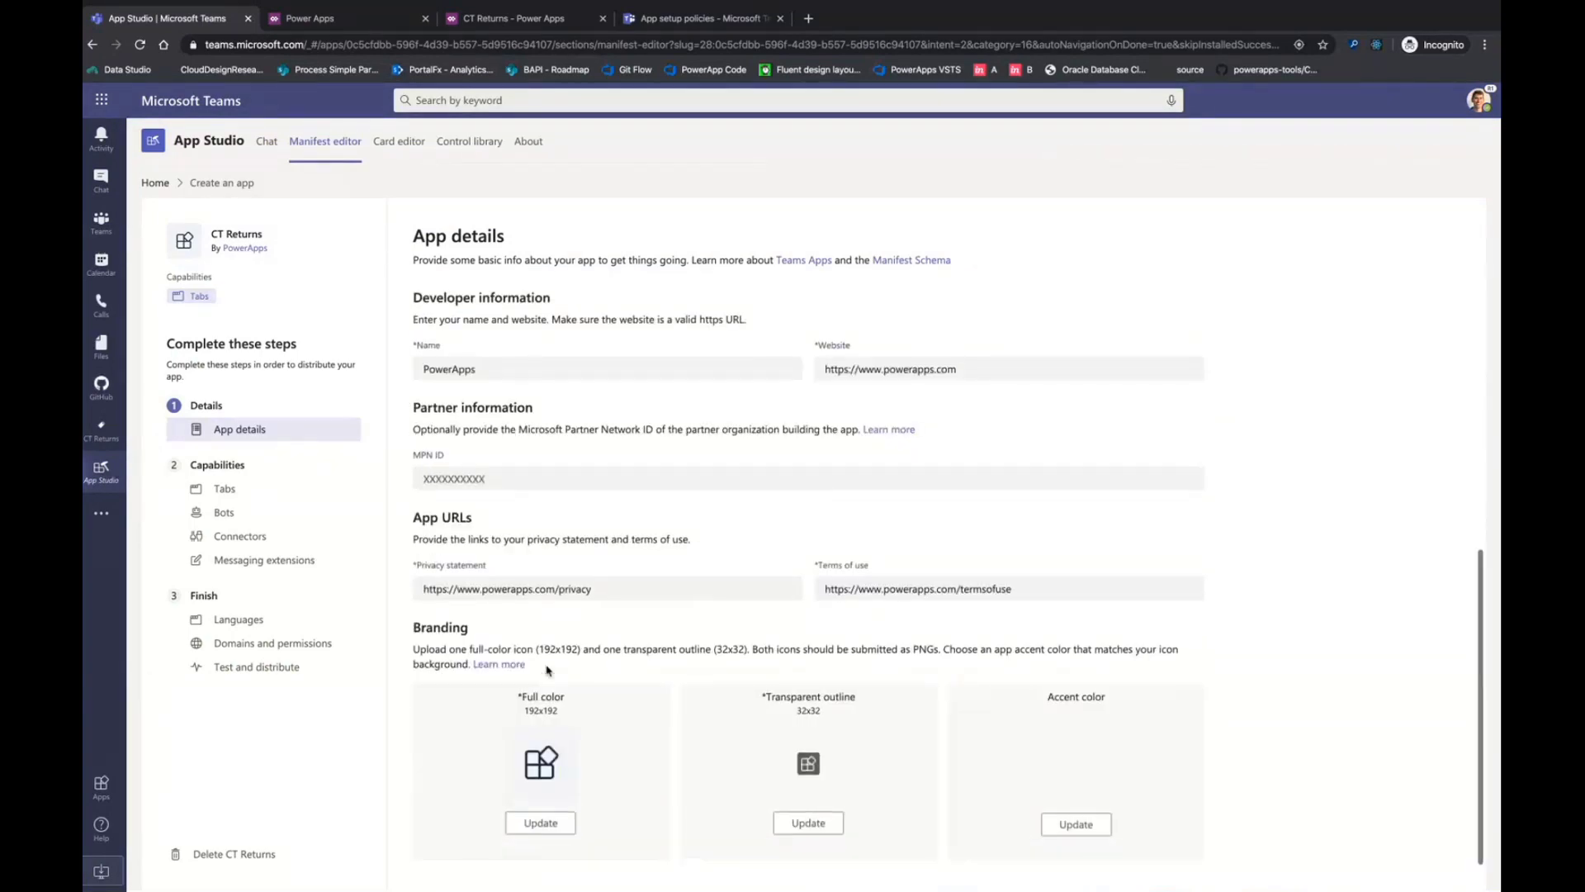
pyautogui.scroll(5, 547, 669)
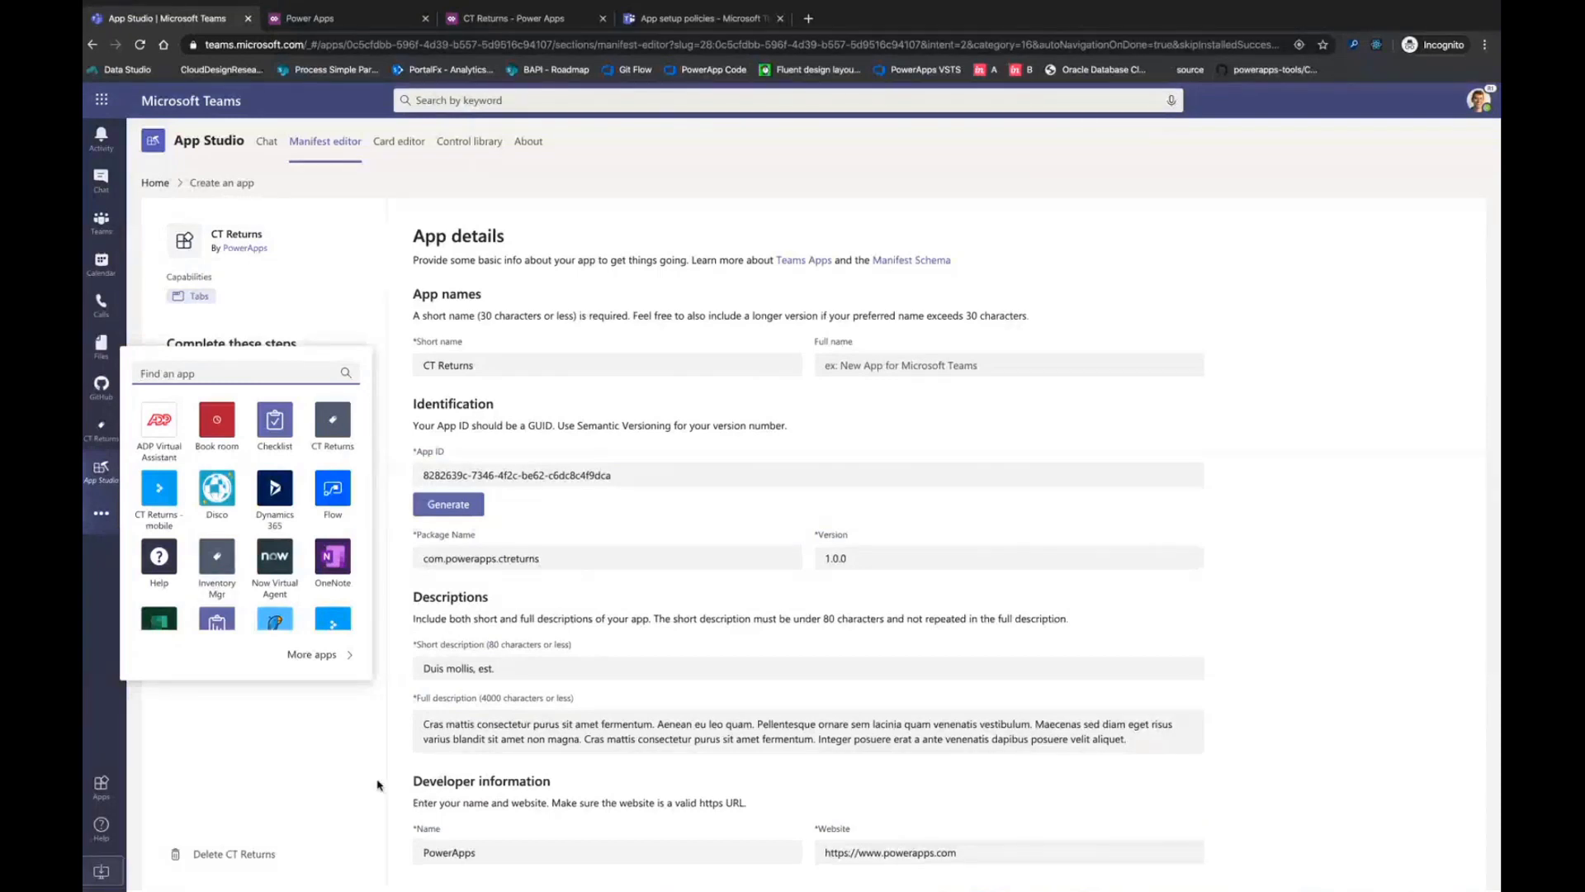
pyautogui.click(95, 644)
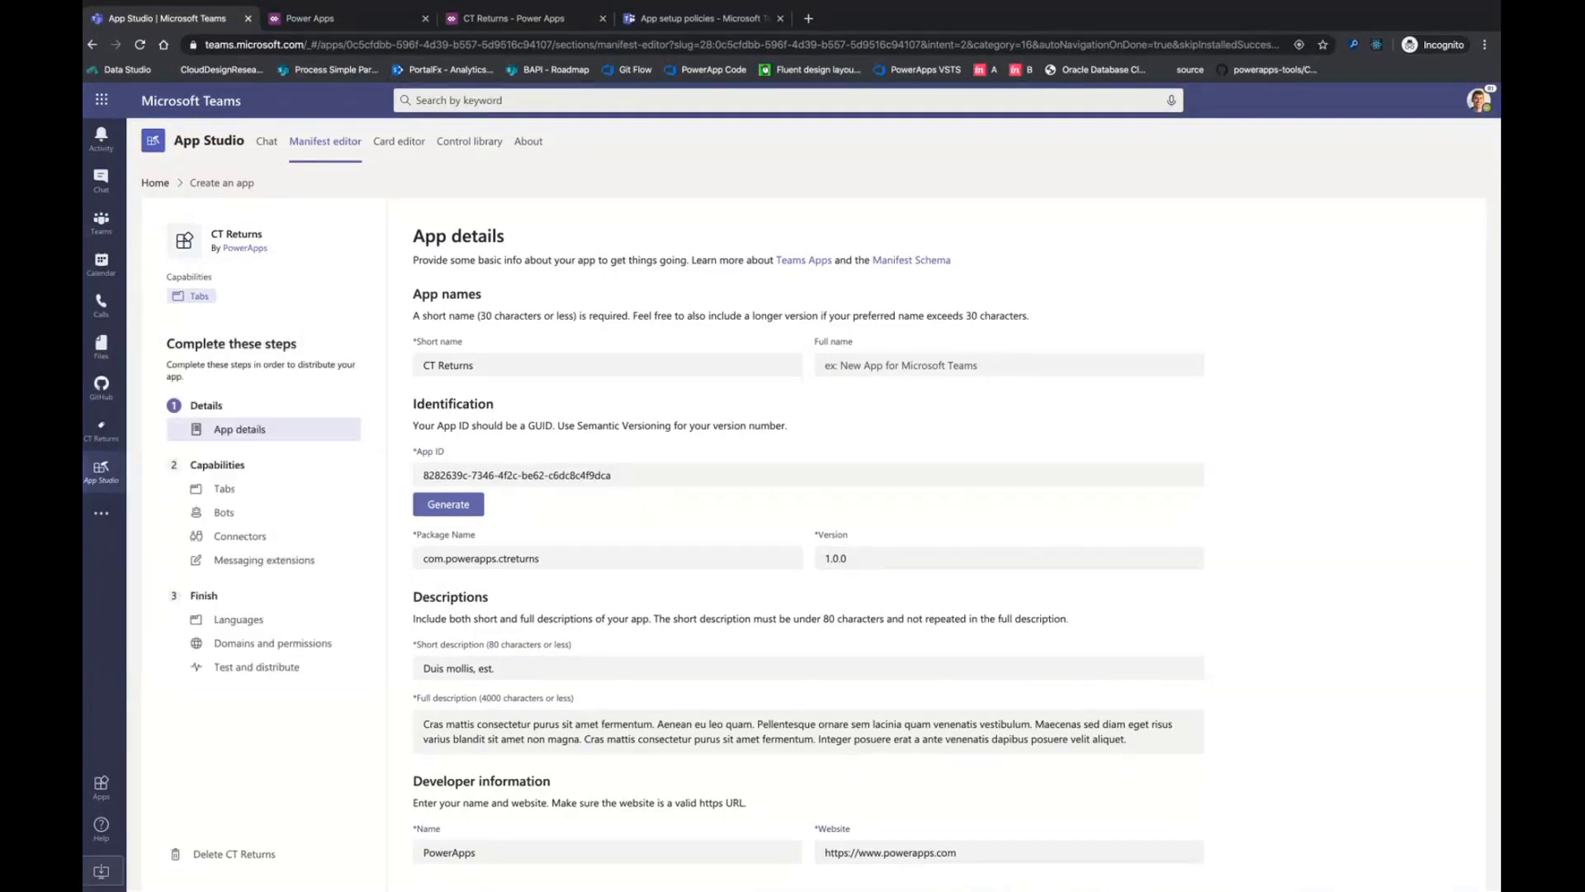